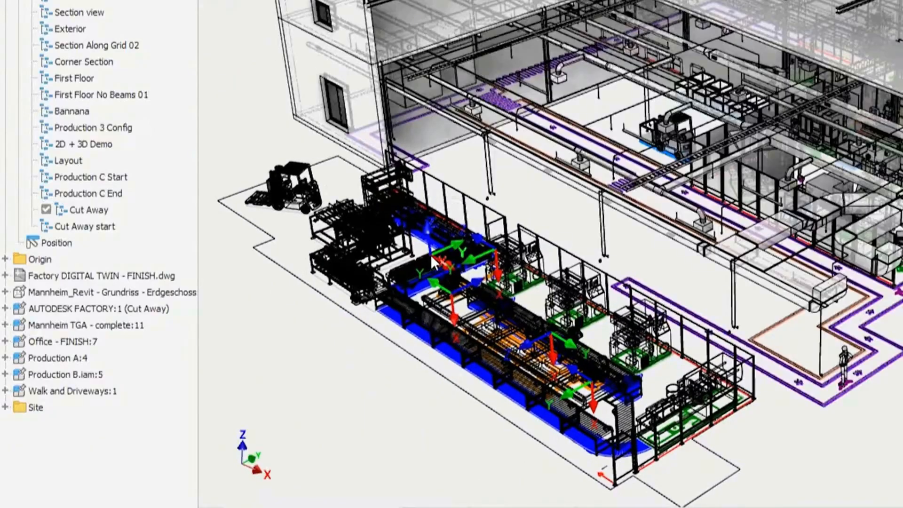
# Step: Set the balcony spacing to 3800 mm with de-featuring enabled and finish the edit
pyautogui.rightClick(432, 261)
pyautogui.click(483, 280)
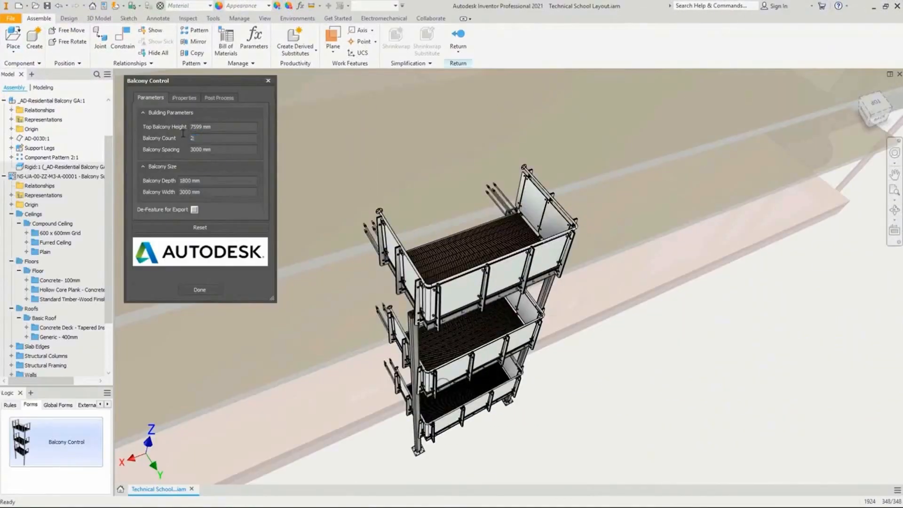
pyautogui.click(210, 149)
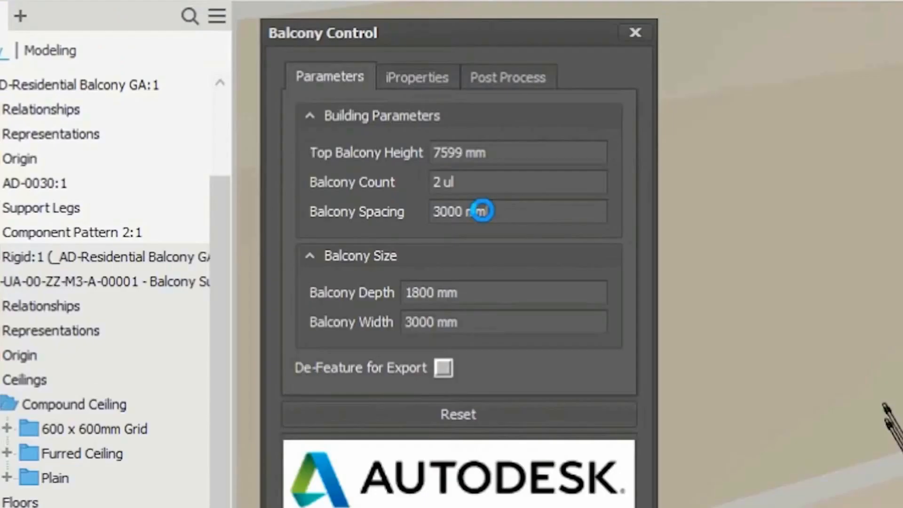
pyautogui.write('3800')
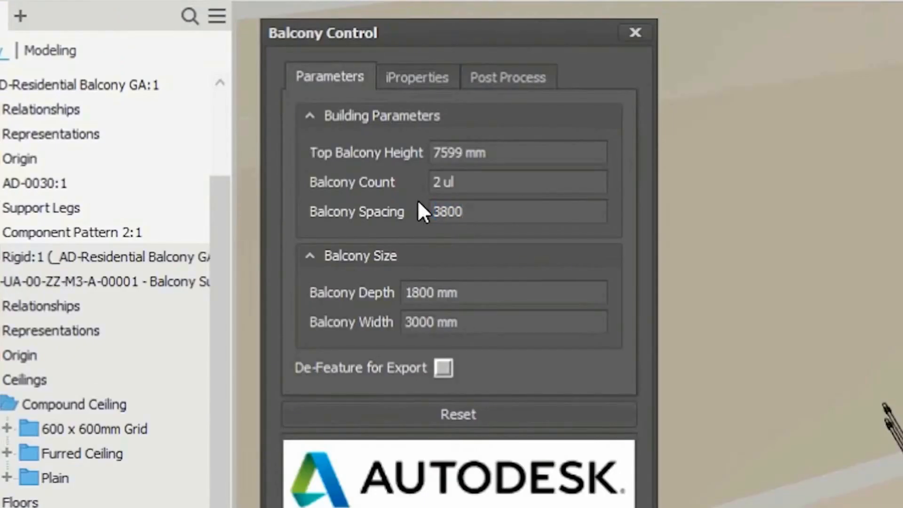
pyautogui.click(443, 368)
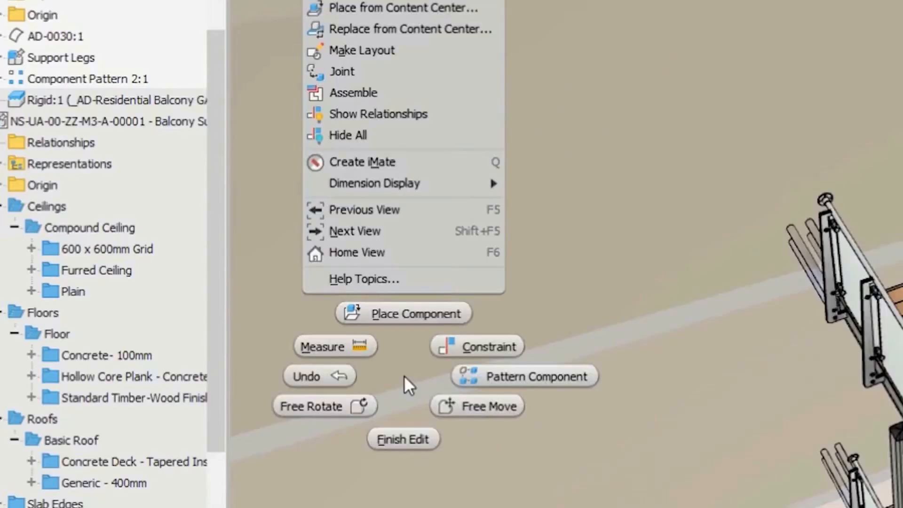
pyautogui.click(404, 435)
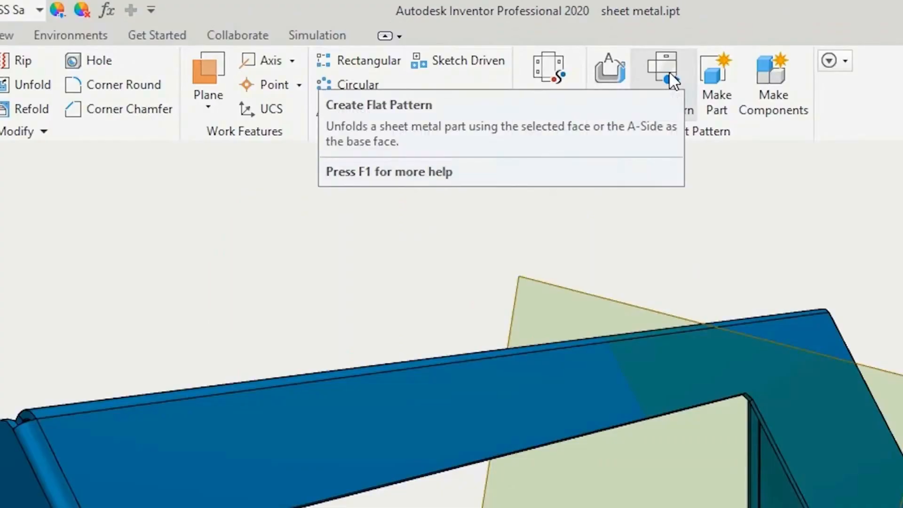
# Step: Create the sheet-metal flat pattern and miter the two frame members
pyautogui.click(550, 39)
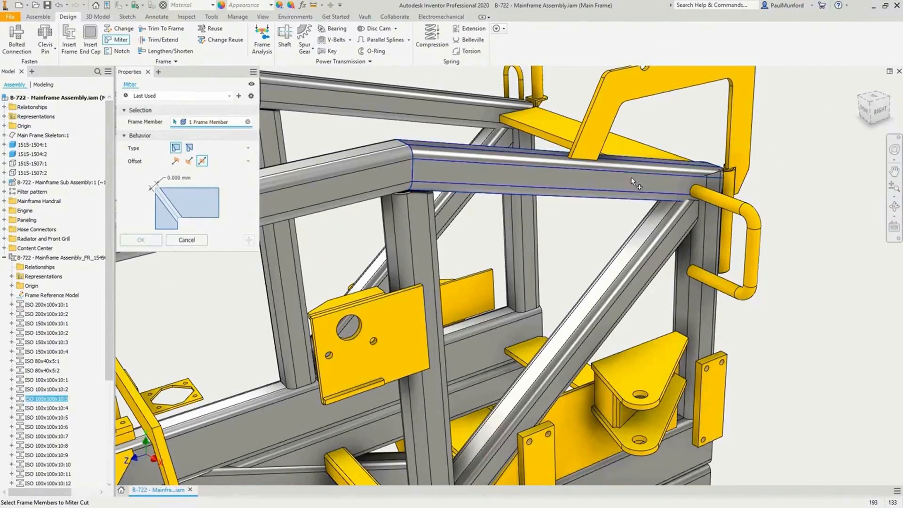
pyautogui.click(705, 282)
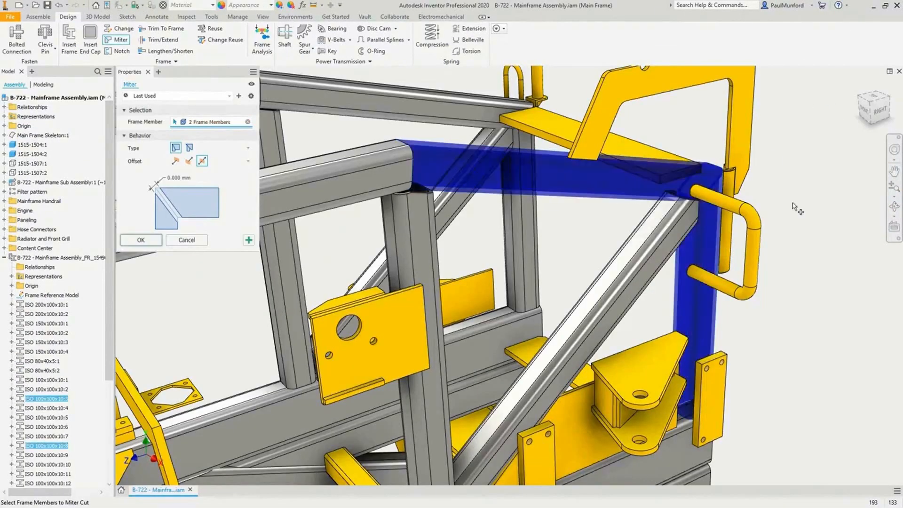
pyautogui.click(811, 182)
# Step: Finish the hose route, populate it, and automatically route all 22 unrouted wires
pyautogui.click(549, 439)
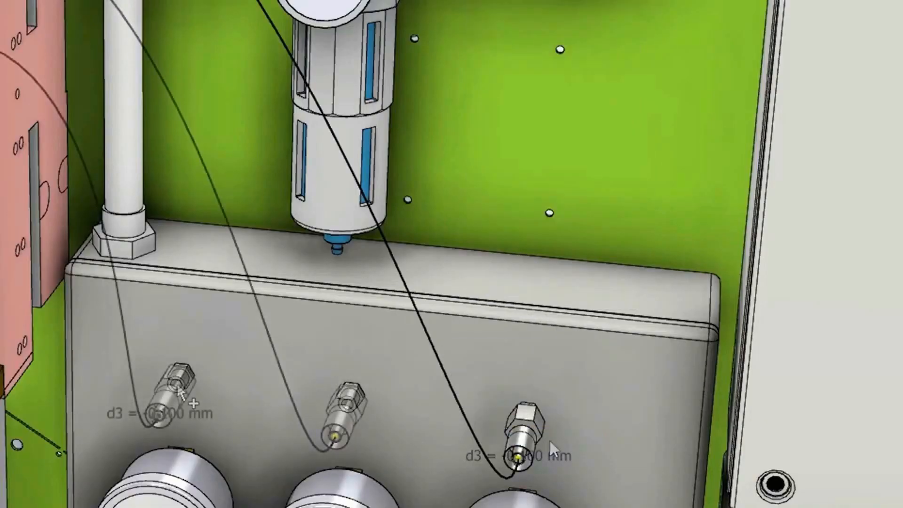
pyautogui.click(515, 116)
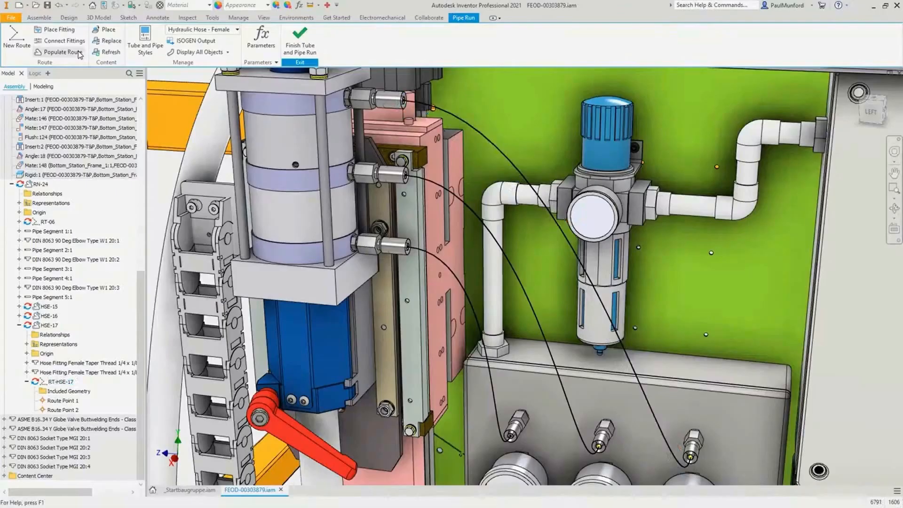
pyautogui.click(79, 53)
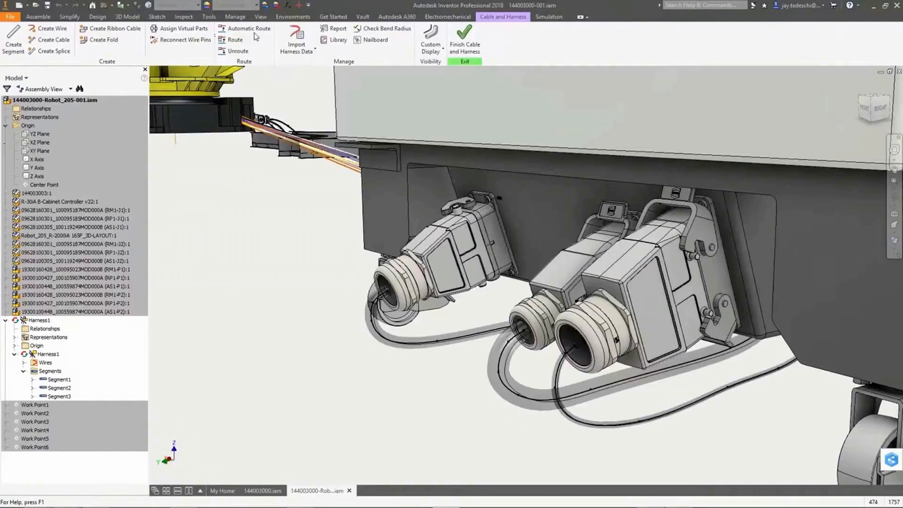
pyautogui.click(240, 30)
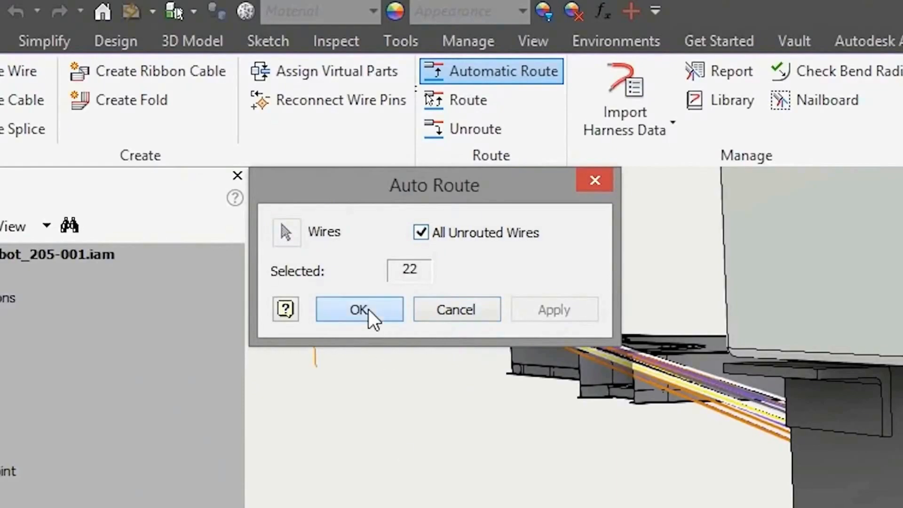
pyautogui.click(360, 309)
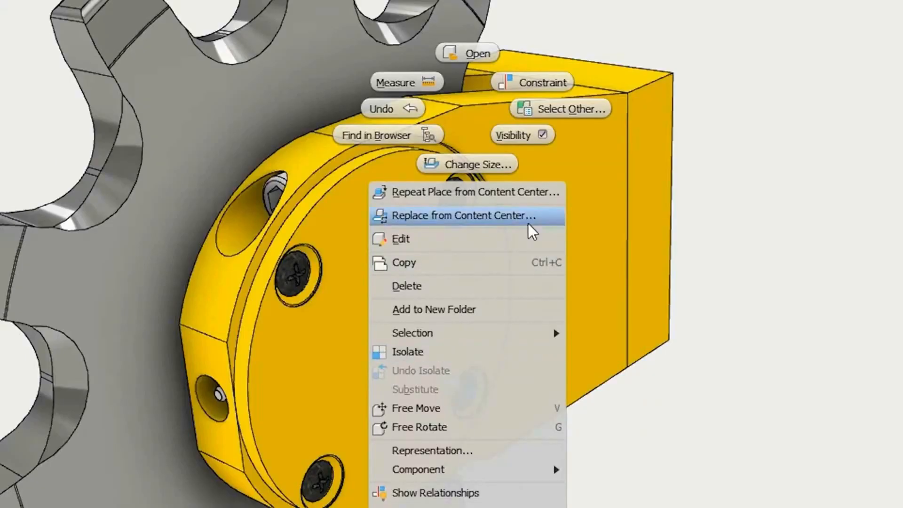
# Step: Replace the screws with ISO 10642 countersunk screws and insert the AddLineLength method
pyautogui.click(528, 218)
pyautogui.click(364, 97)
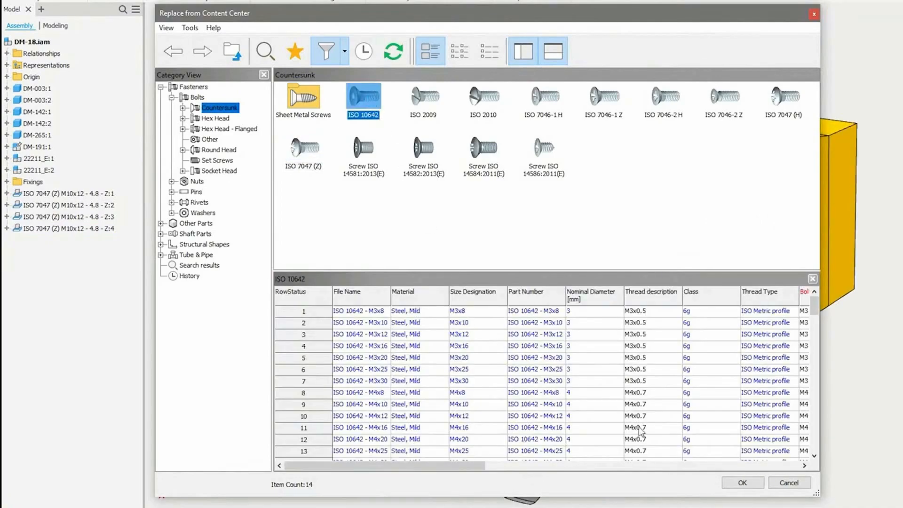
pyautogui.click(742, 482)
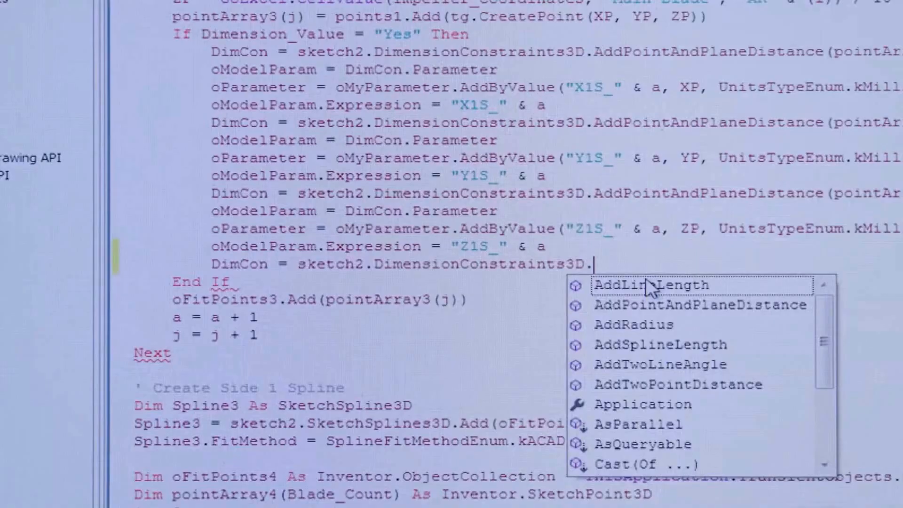
pyautogui.doubleClick(644, 284)
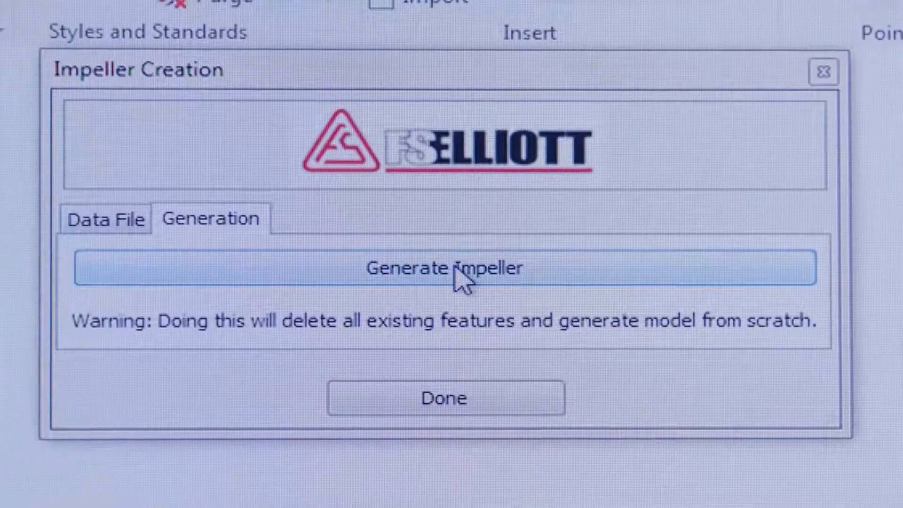
# Step: Explode the assembly and focus the view on the yellow plate
pyautogui.click(459, 276)
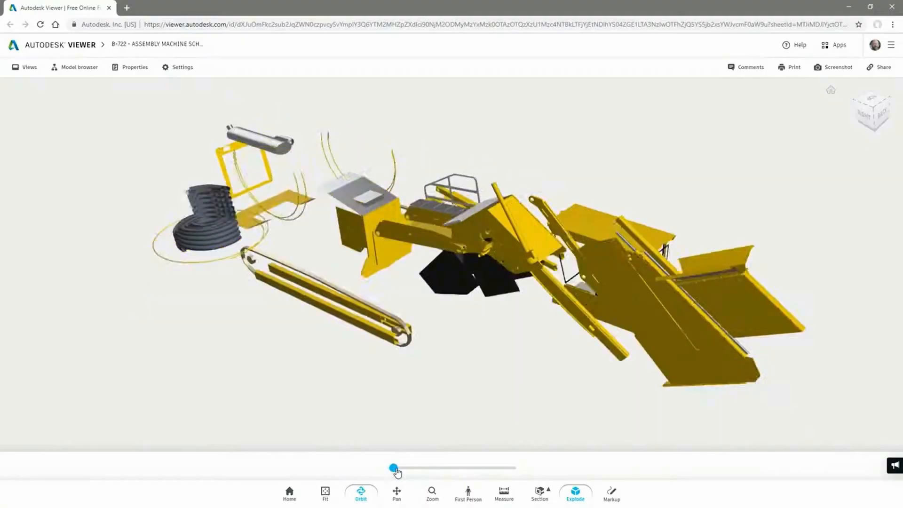
pyautogui.moveTo(394, 469); pyautogui.dragTo(509, 467)
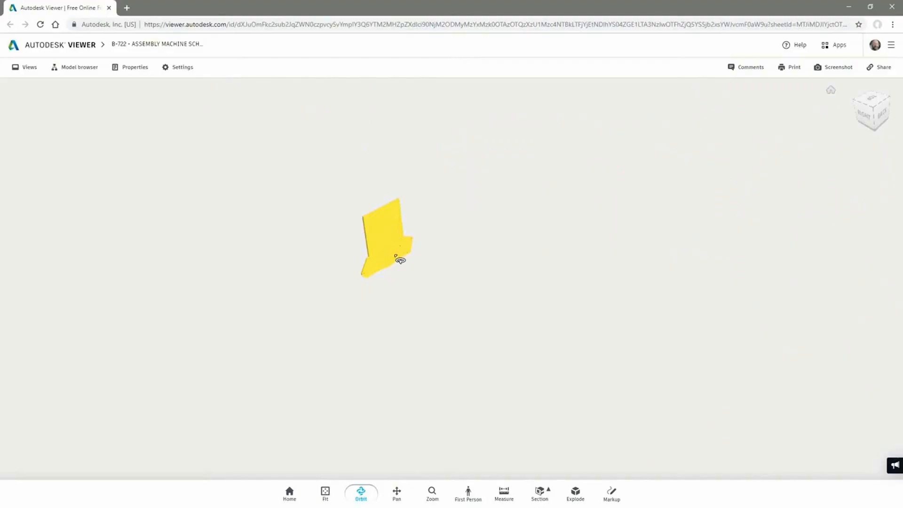
pyautogui.doubleClick(399, 258)
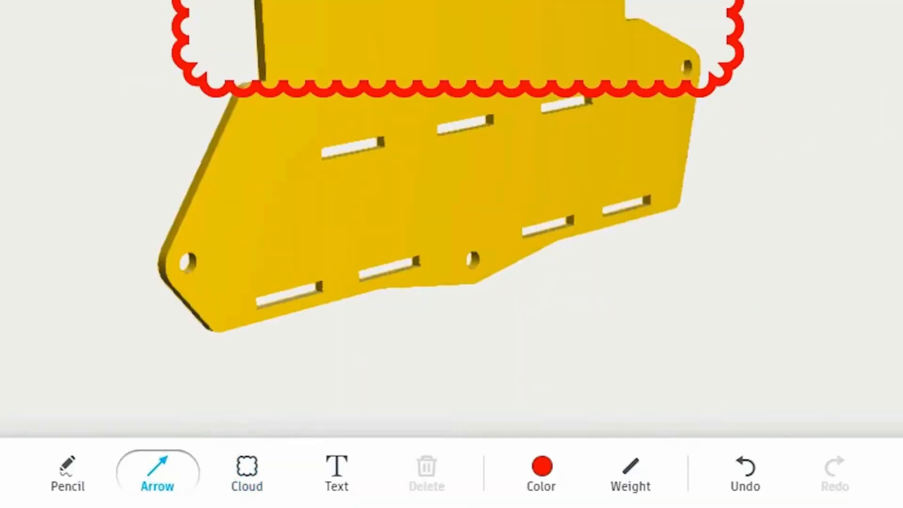
# Step: Mark up the plate with an arrow and the note 'Remove Material?'
pyautogui.moveTo(566, 227); pyautogui.dragTo(641, 185)
pyautogui.click(338, 472)
pyautogui.click(643, 179)
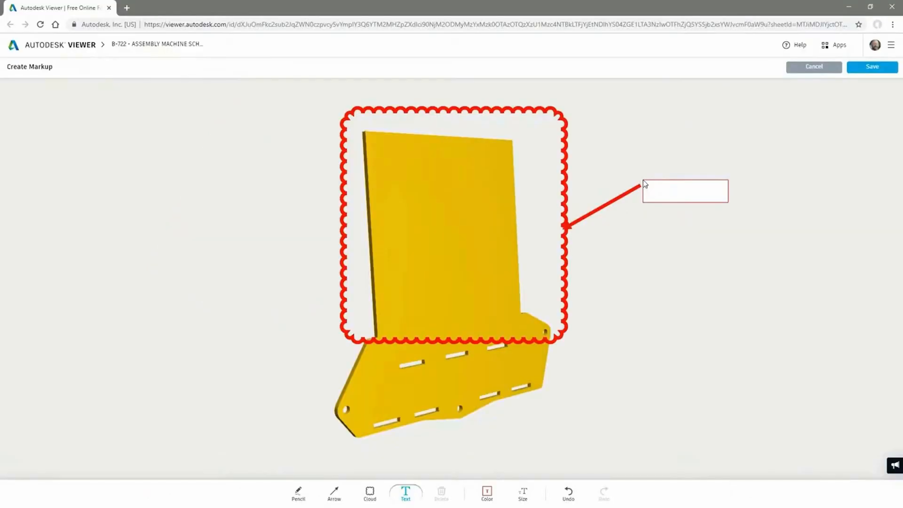
pyautogui.write('Remove Material?')
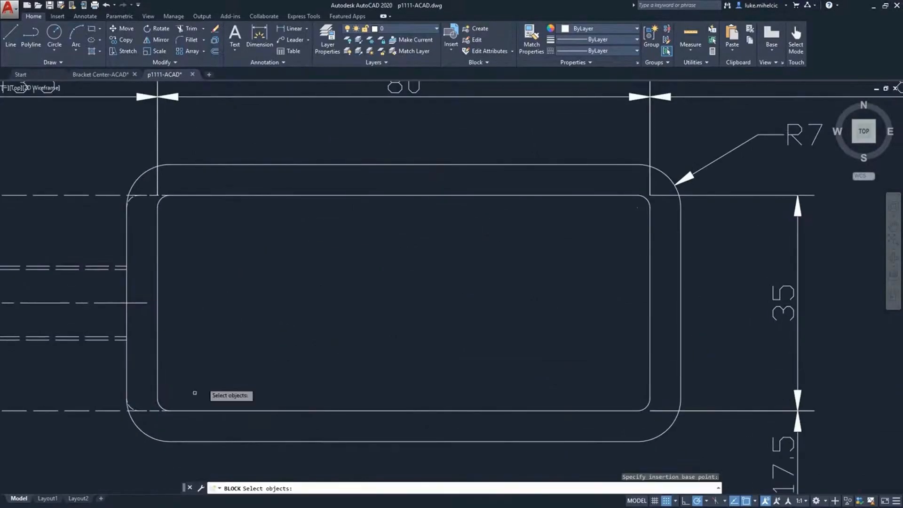
# Step: Copy the rounded pocket outlines to the clipboard and confirm the pocket cut into the block
pyautogui.click(117, 403)
pyautogui.click(686, 141)
pyautogui.rightClick(515, 147)
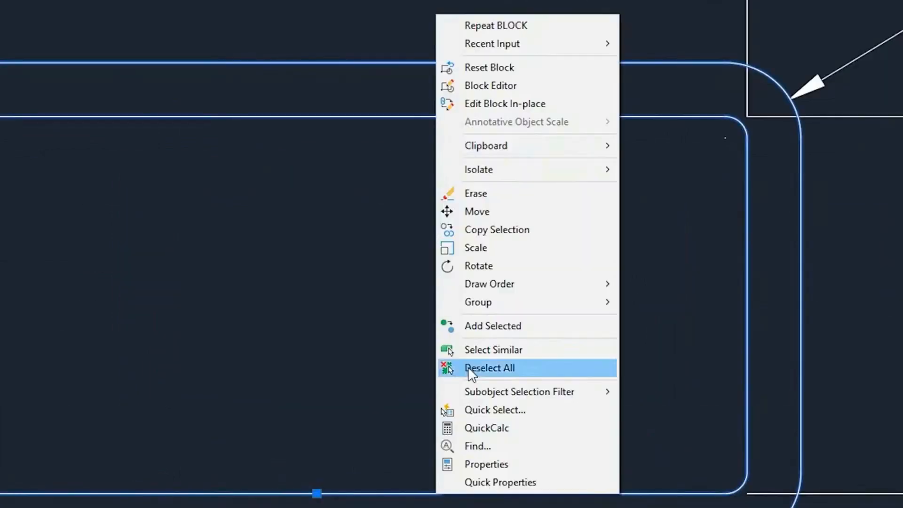
pyautogui.moveTo(490, 143)
pyautogui.click(255, 164)
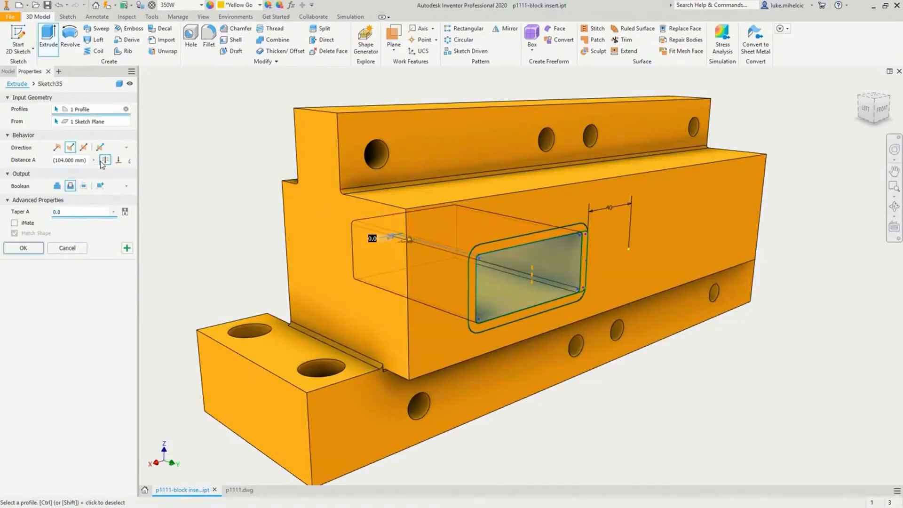
pyautogui.click(24, 248)
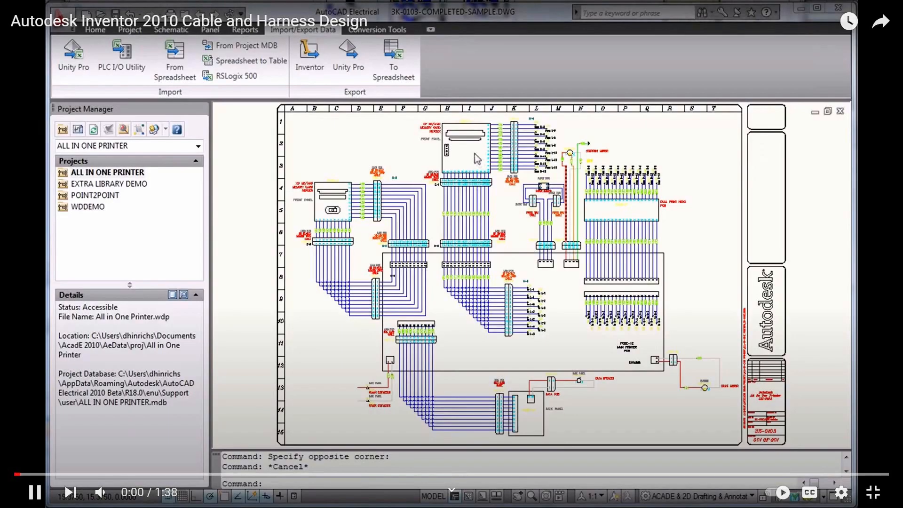
# Step: Export the printer schematic's wire data for Inventor, saving it as wire list.xml
pyautogui.scroll(5, 474, 151)
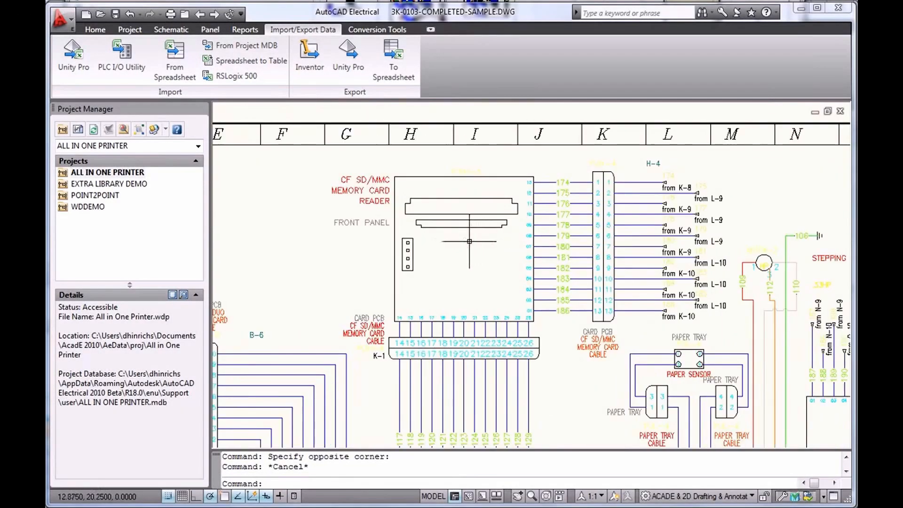
pyautogui.click(309, 53)
pyautogui.click(395, 286)
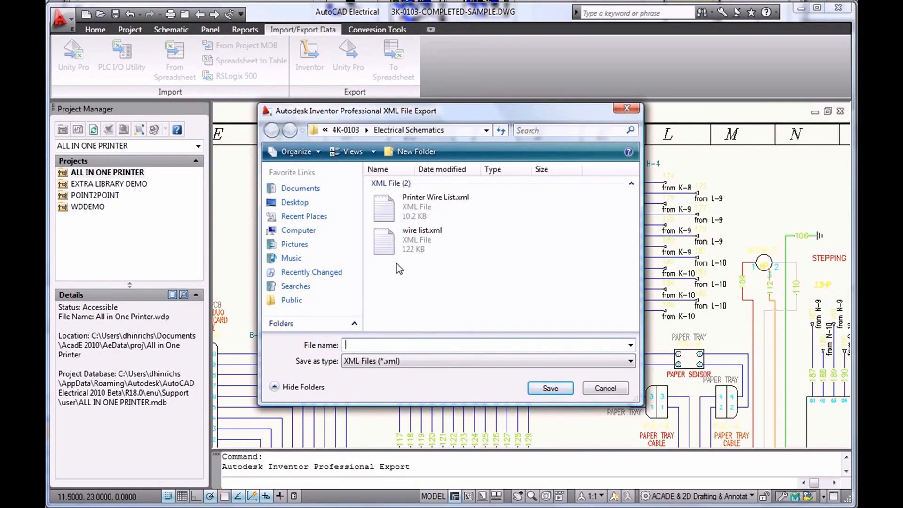
pyautogui.click(423, 241)
pyautogui.click(548, 387)
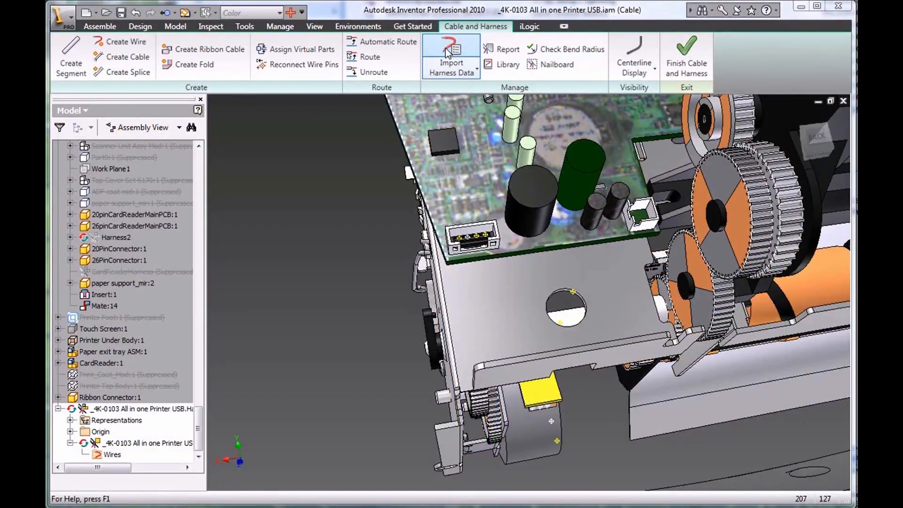
pyautogui.click(447, 50)
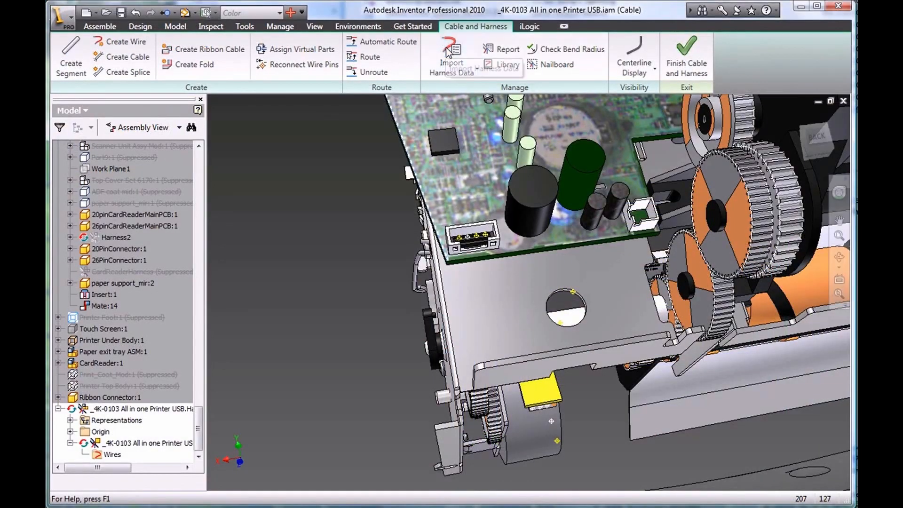
# Step: Import the four harness wires, including 108A, from the XML file
pyautogui.click(610, 239)
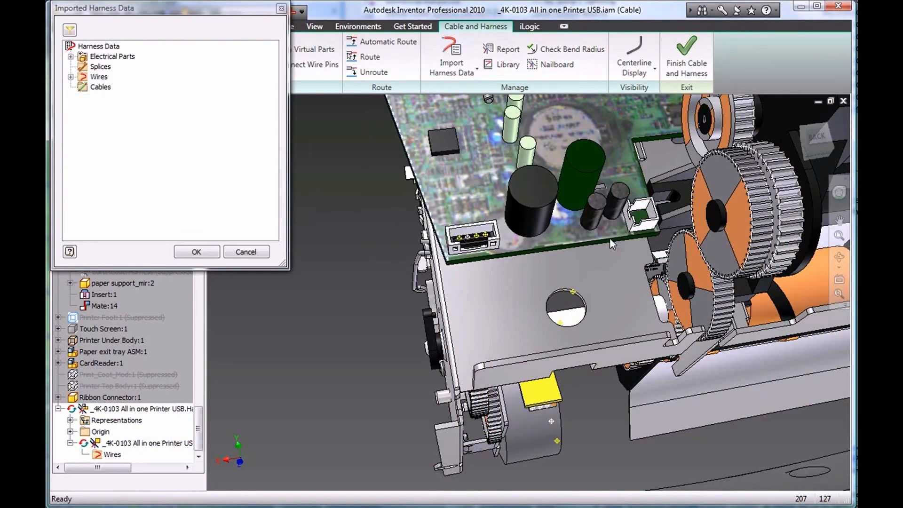
pyautogui.click(71, 77)
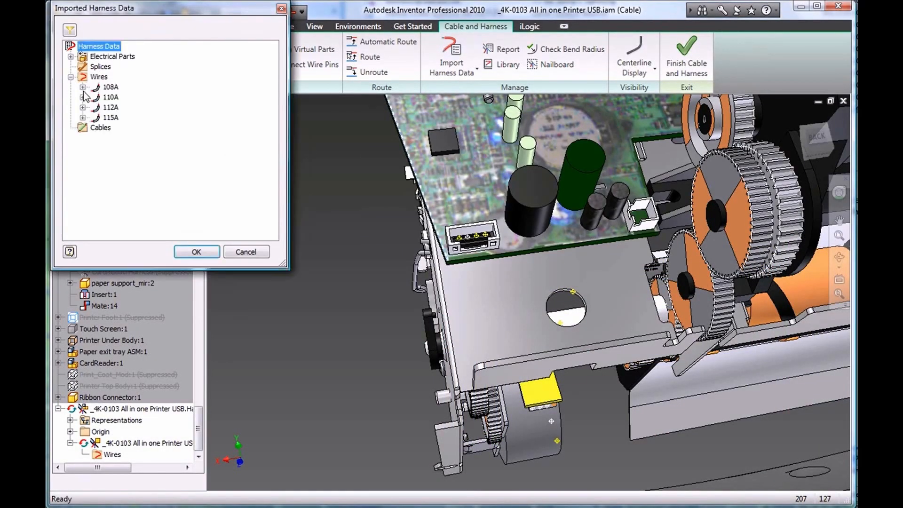
pyautogui.click(83, 87)
pyautogui.click(192, 253)
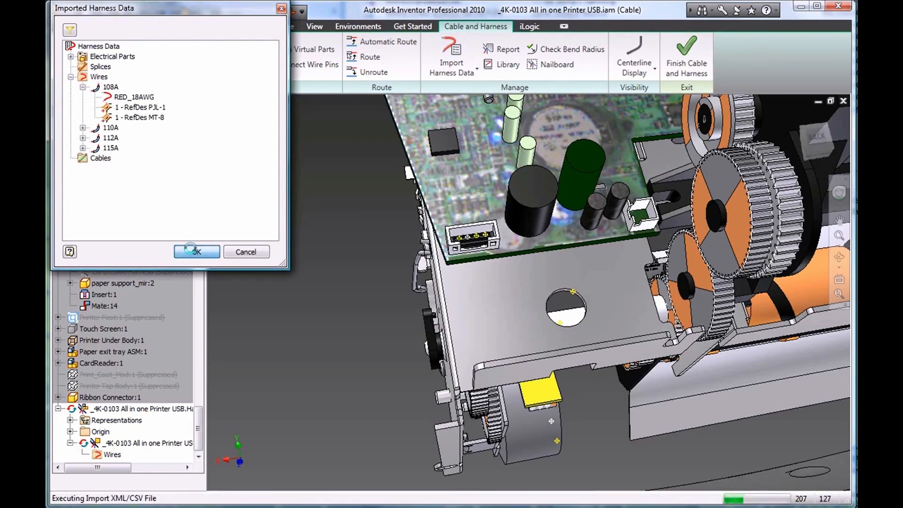
pyautogui.click(235, 164)
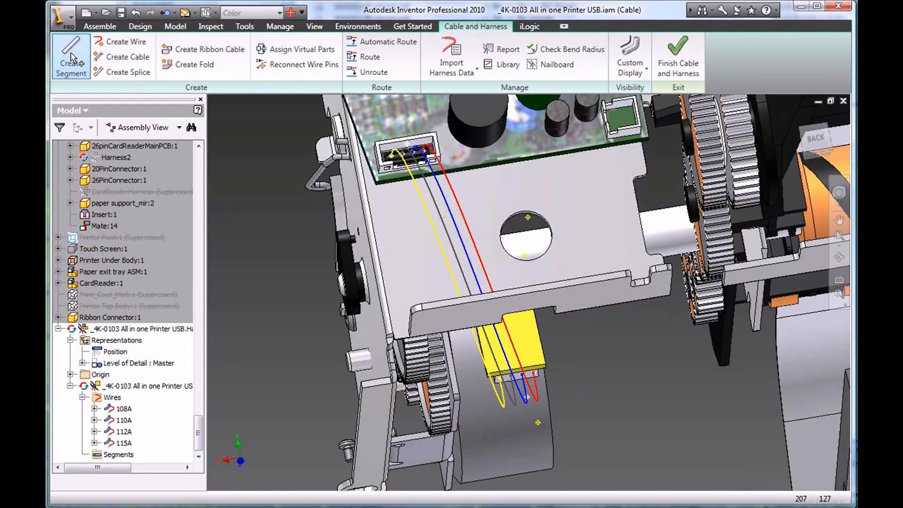
# Step: Create a cable segment from the connector through the hole and auto-route all unrouted wires
pyautogui.click(71, 59)
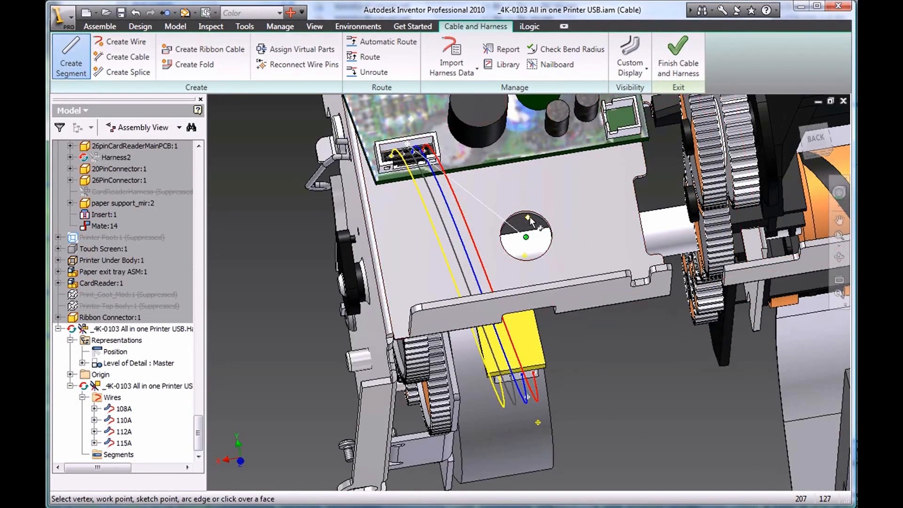
pyautogui.click(530, 225)
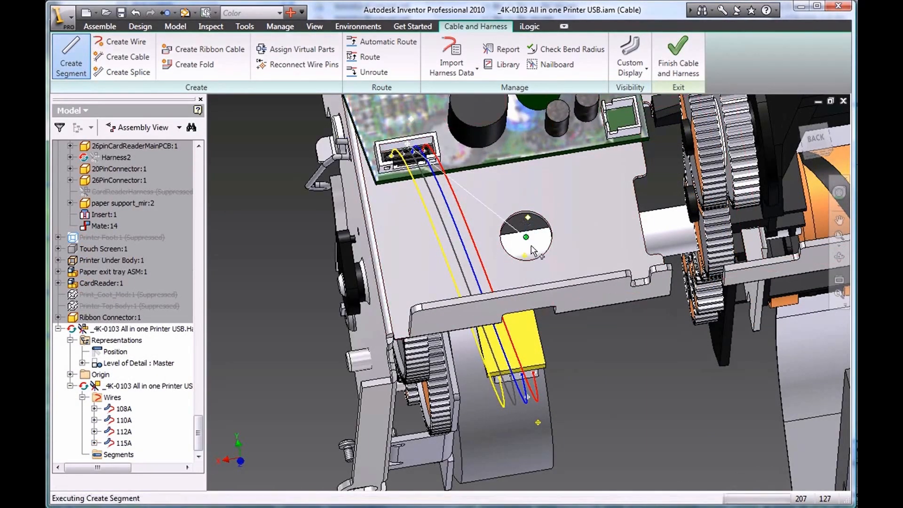
pyautogui.click(538, 422)
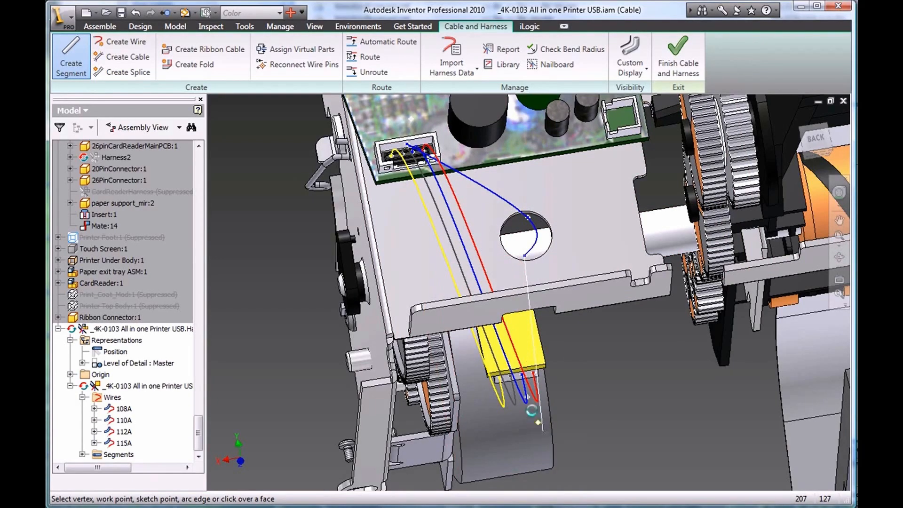
pyautogui.rightClick(281, 303)
pyautogui.click(300, 310)
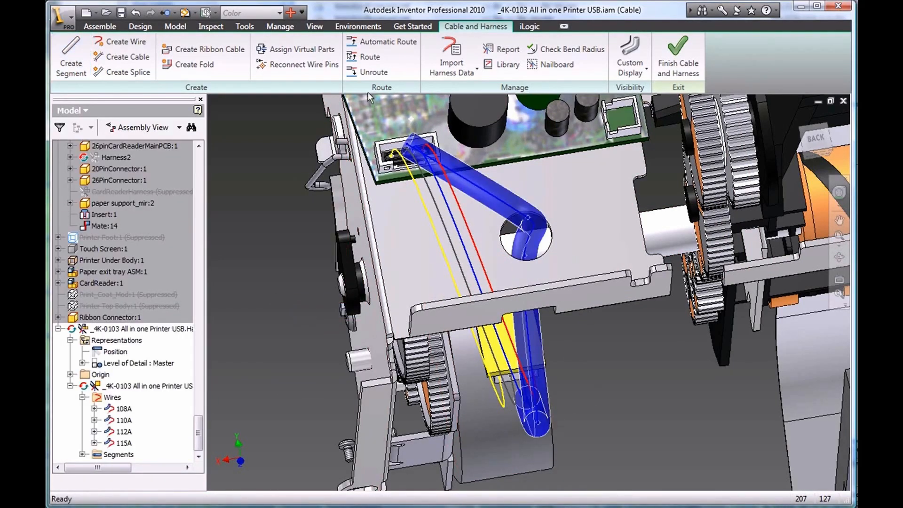
pyautogui.click(389, 42)
pyautogui.click(294, 123)
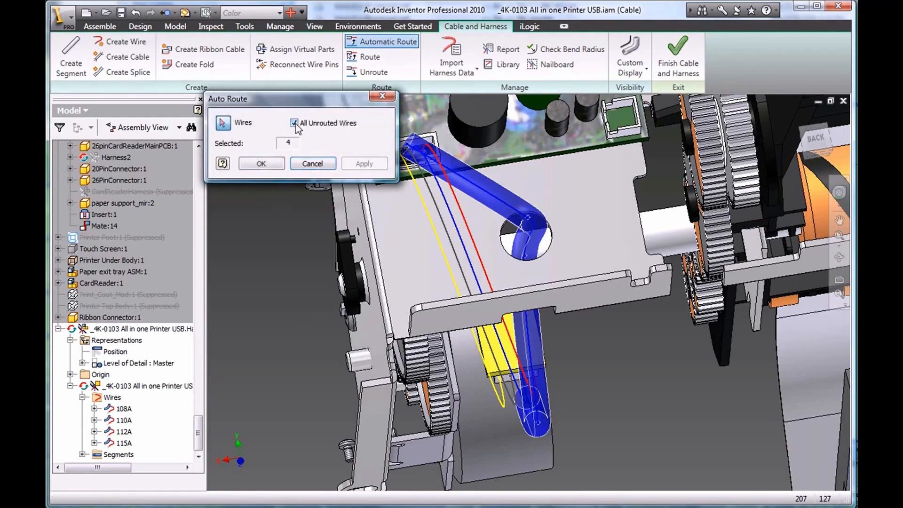
pyautogui.click(261, 163)
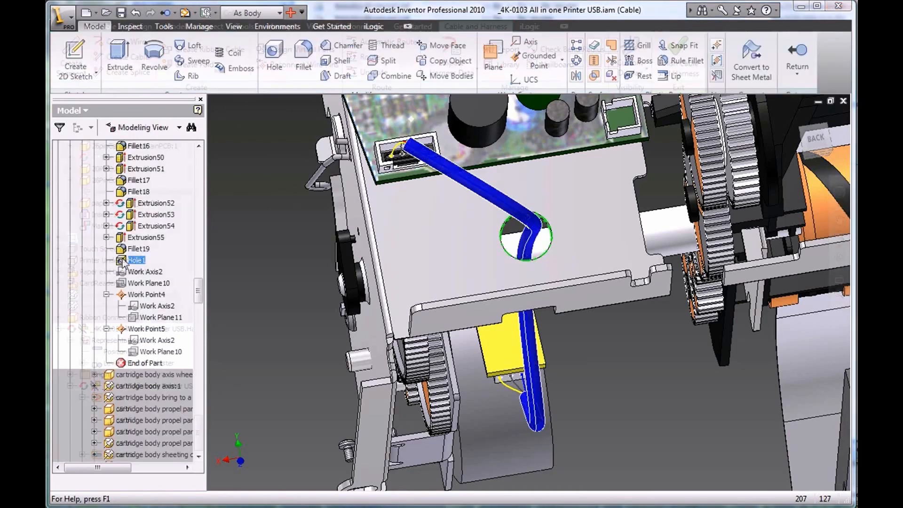
# Step: Change the pass-through hole's position from 30 to 15 mm and return to the assembly
pyautogui.doubleClick(123, 261)
pyautogui.click(448, 250)
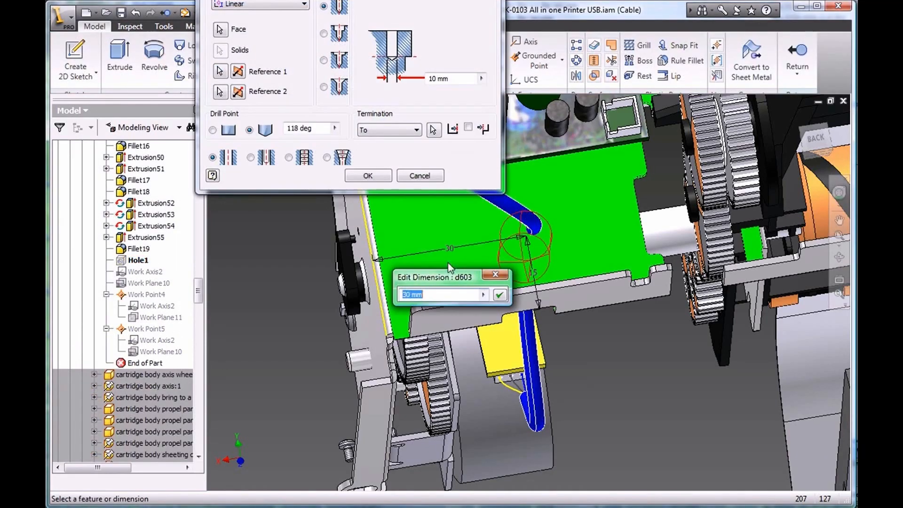
pyautogui.write('15')
pyautogui.click(499, 295)
pyautogui.click(367, 176)
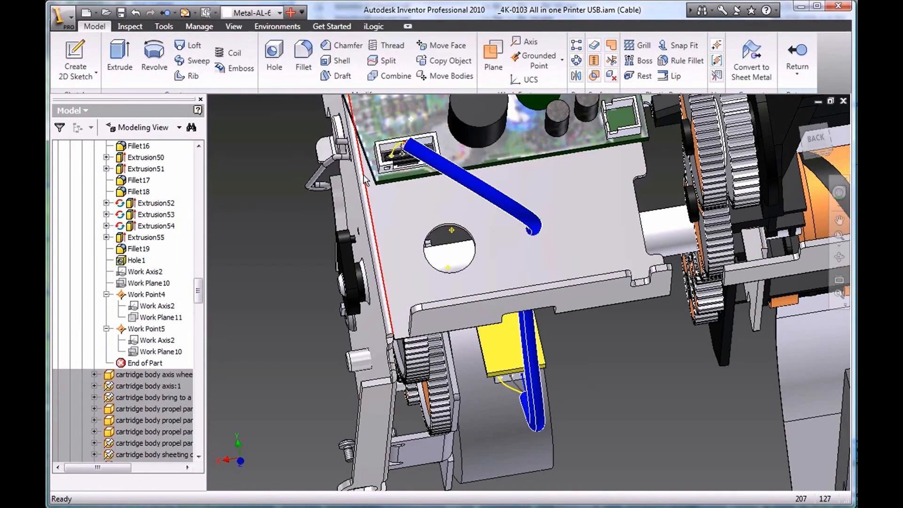
pyautogui.click(174, 13)
pyautogui.click(177, 85)
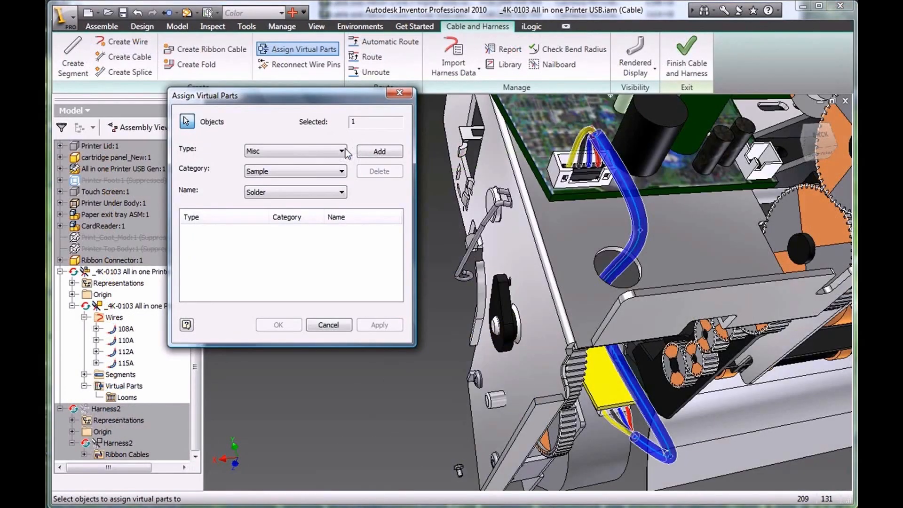
# Step: Assign a Corrugated Tube .125 loom virtual part to the harness
pyautogui.click(342, 151)
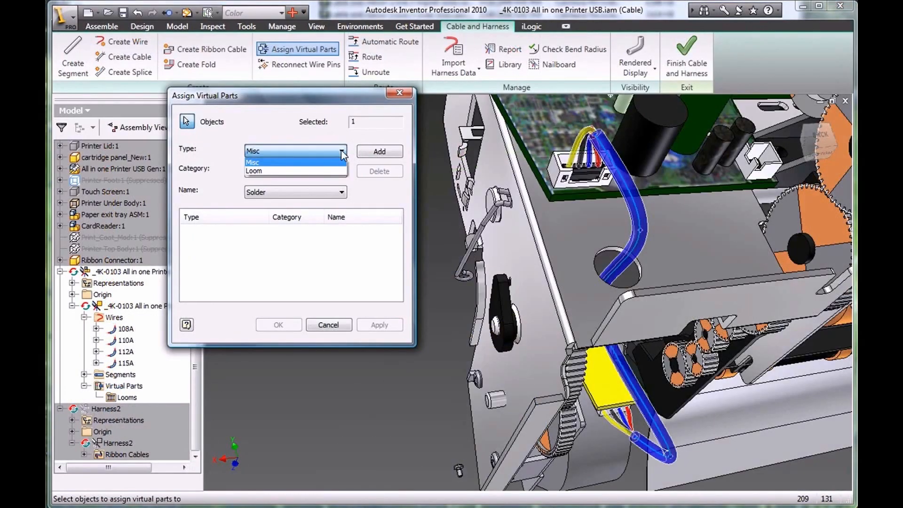
pyautogui.click(327, 171)
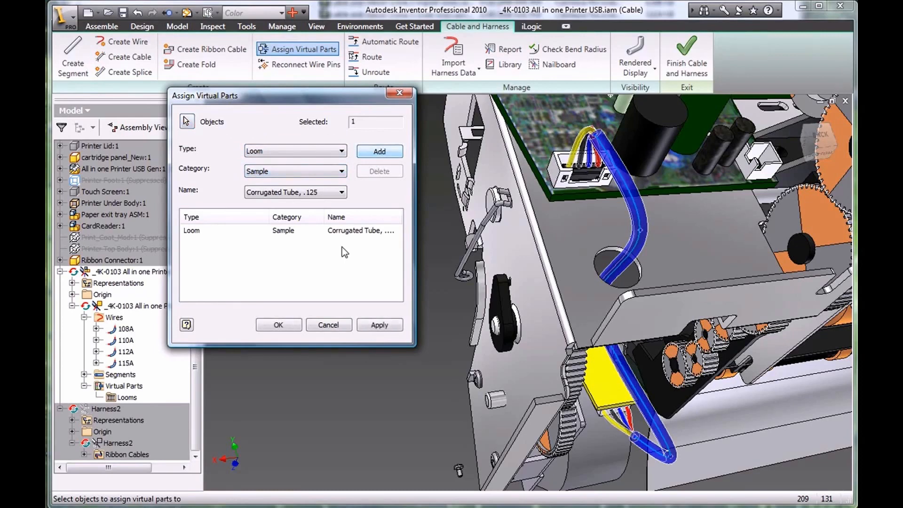
pyautogui.click(279, 326)
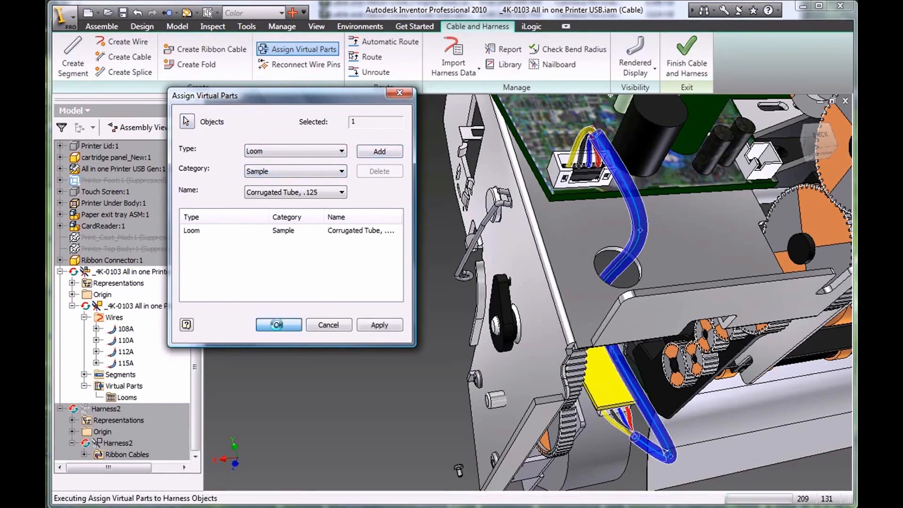
# Step: Check wire 108A's properties, then create a nailboard drawing from the Standard.dwg template
pyautogui.rightClick(131, 332)
pyautogui.click(173, 207)
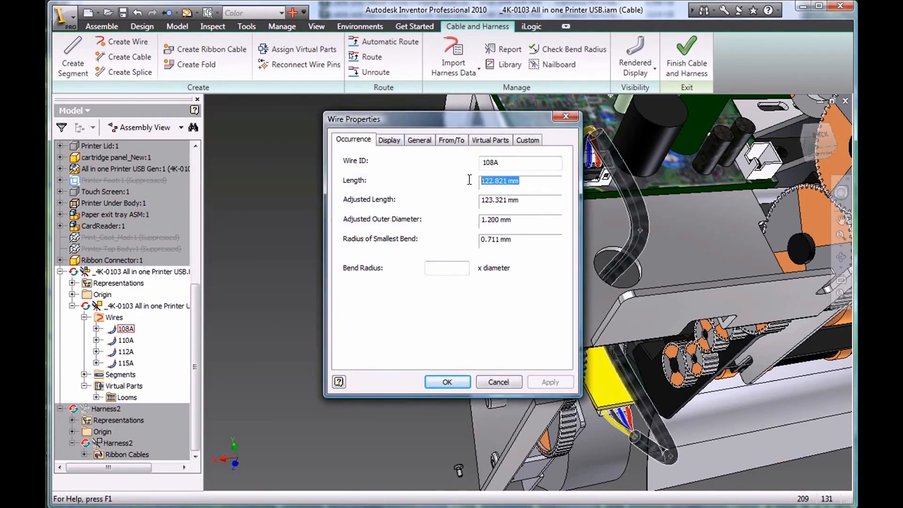
pyautogui.click(447, 381)
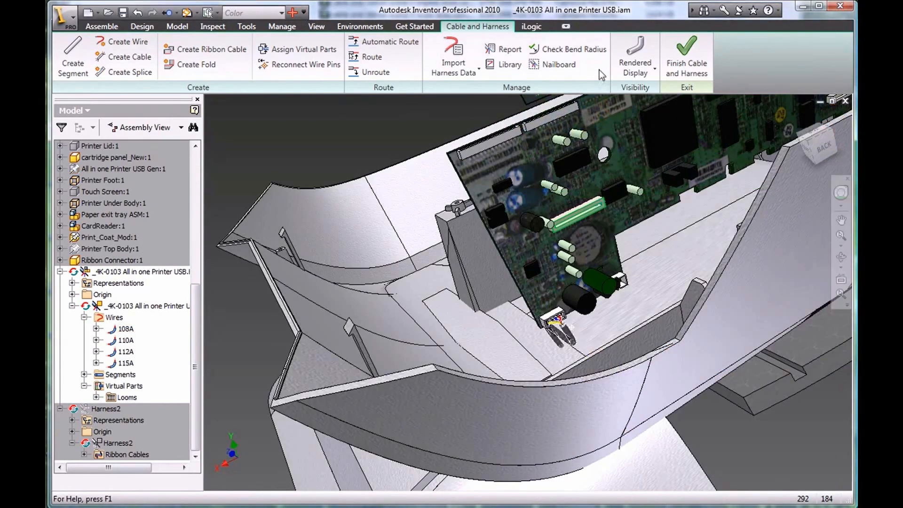
pyautogui.click(552, 65)
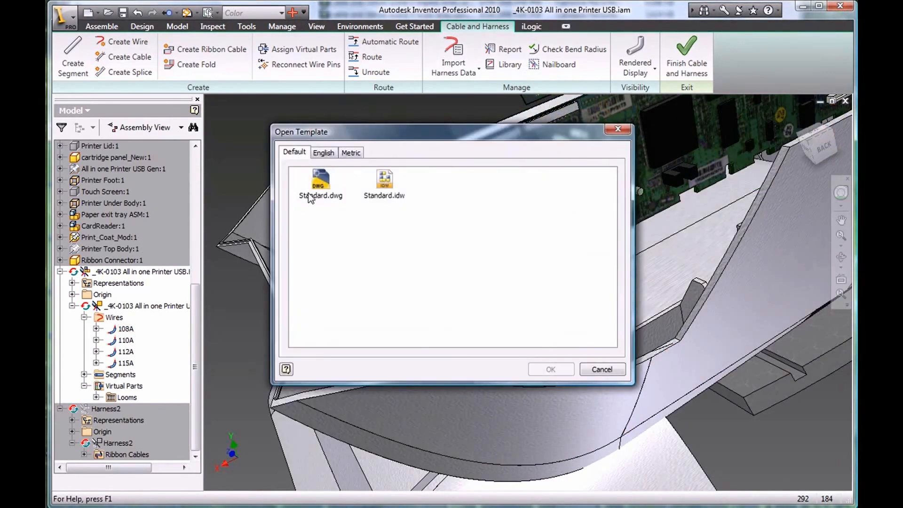
pyautogui.click(545, 373)
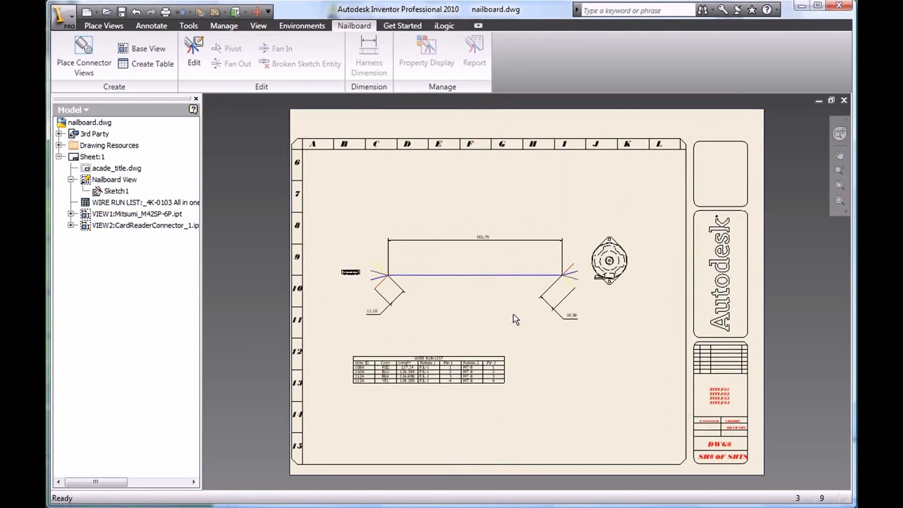
# Step: Zoom and pan the nailboard drawing onto the wire run list table
pyautogui.scroll(-5, 466, 351)
pyautogui.moveTo(467, 352); pyautogui.dragTo(627, 270, button='middle')
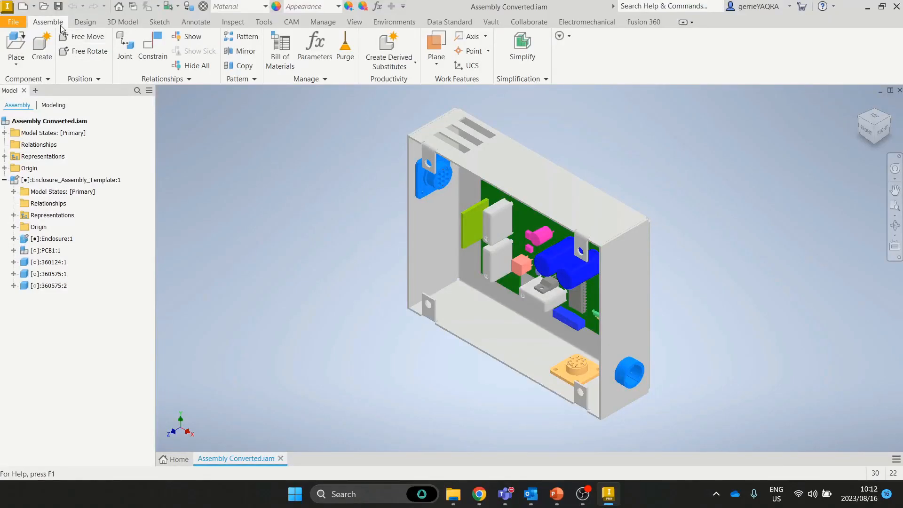
pyautogui.click(394, 22)
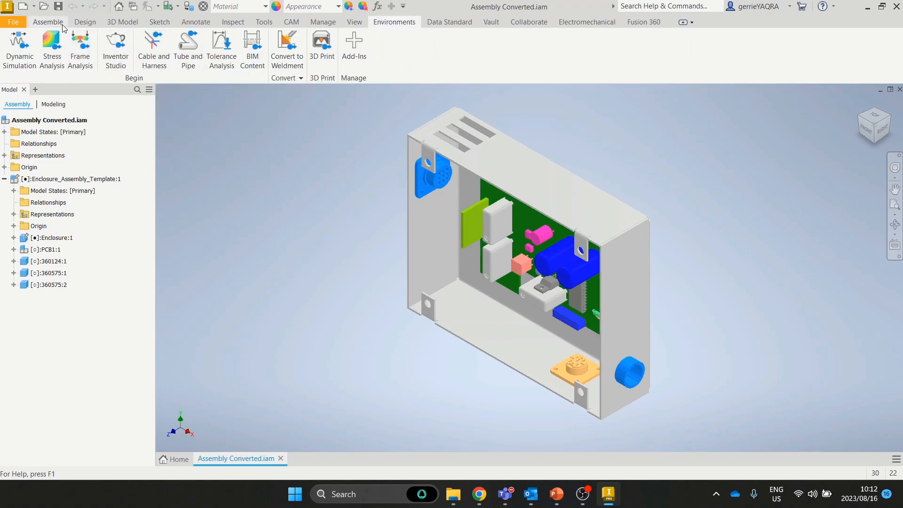
pyautogui.click(48, 22)
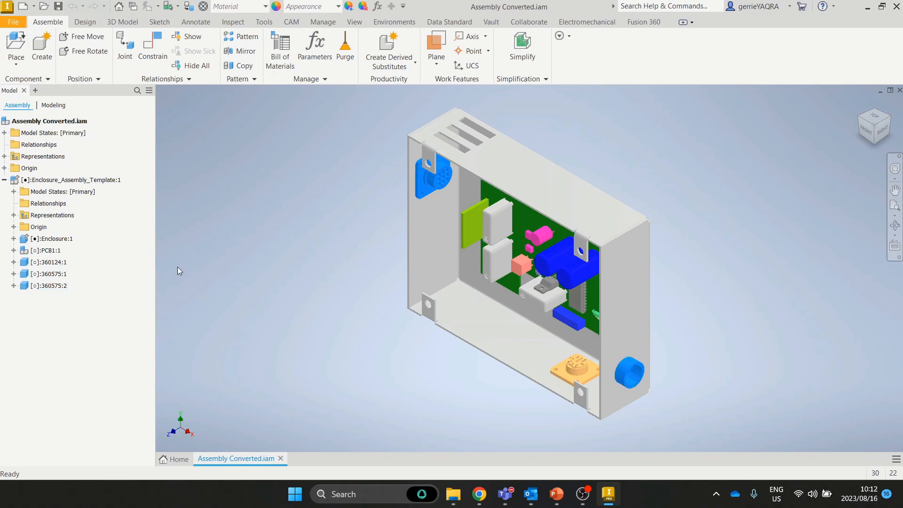
pyautogui.click(48, 263)
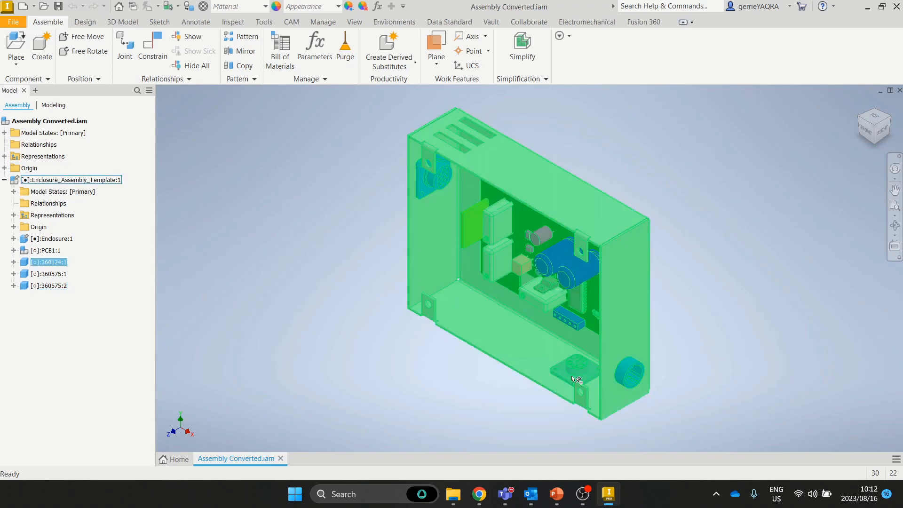
# Step: Edit connector 360124:1 in place, start Harness Pin, and zoom onto the connector face
pyautogui.doubleClick(31, 262)
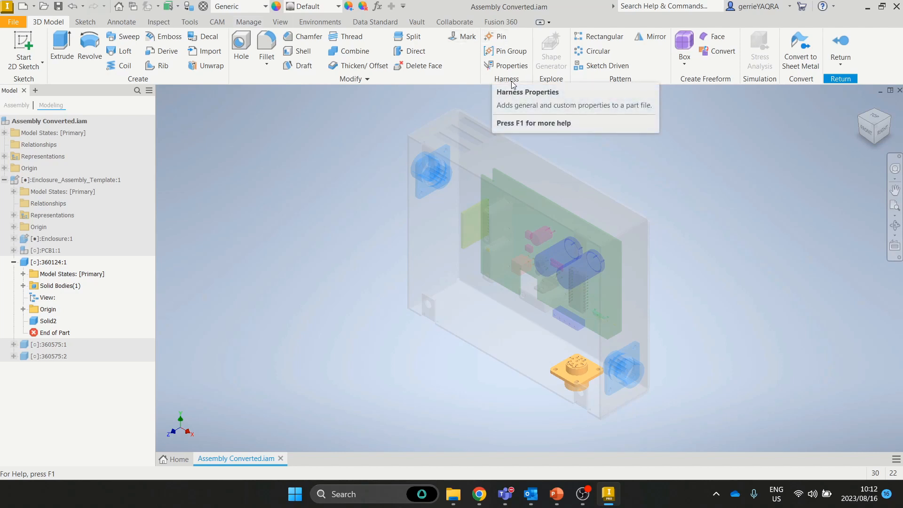
pyautogui.click(497, 36)
pyautogui.scroll(8, 576, 372)
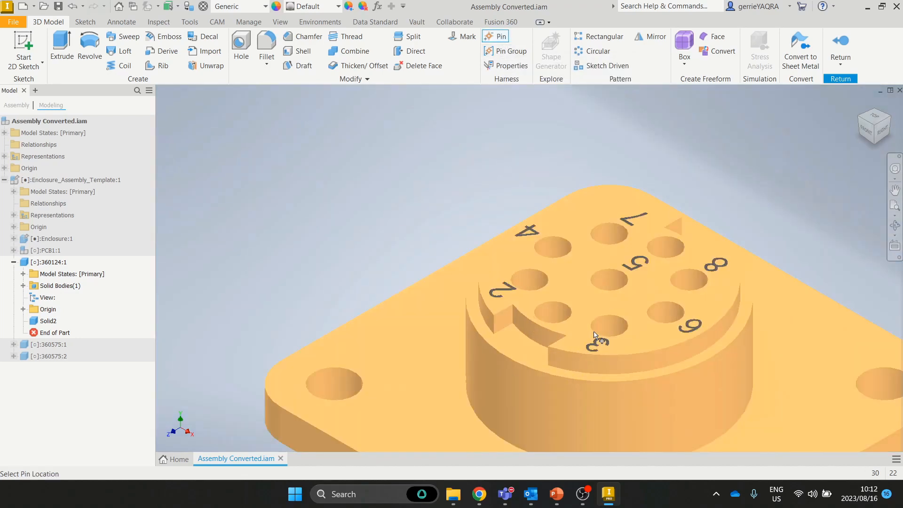
# Step: Place pins 1 through 4 in the connector holes by labels 2, 3 and 4
pyautogui.click(566, 306)
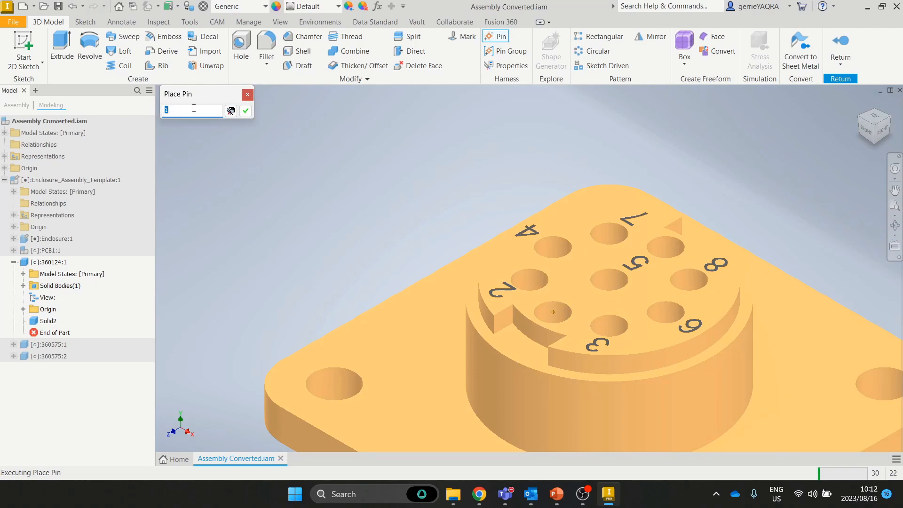
pyautogui.write('Pin')
pyautogui.click(230, 111)
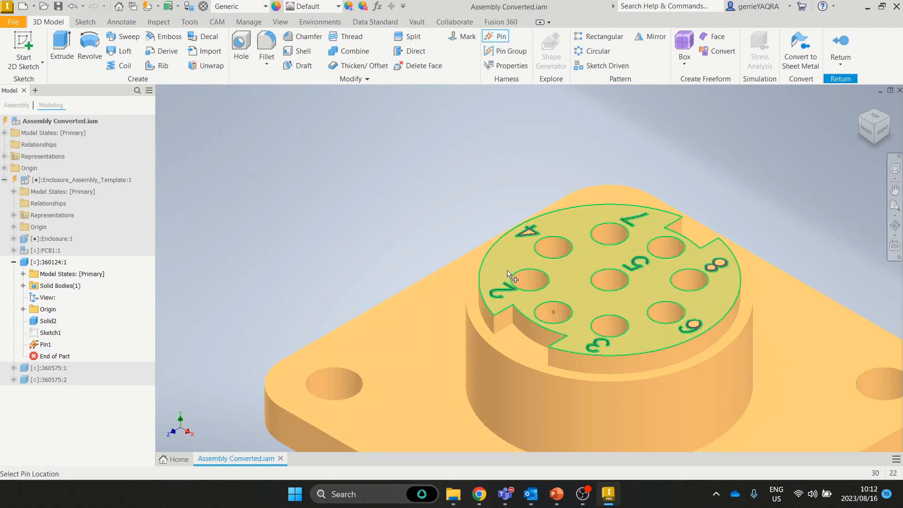
pyautogui.click(545, 278)
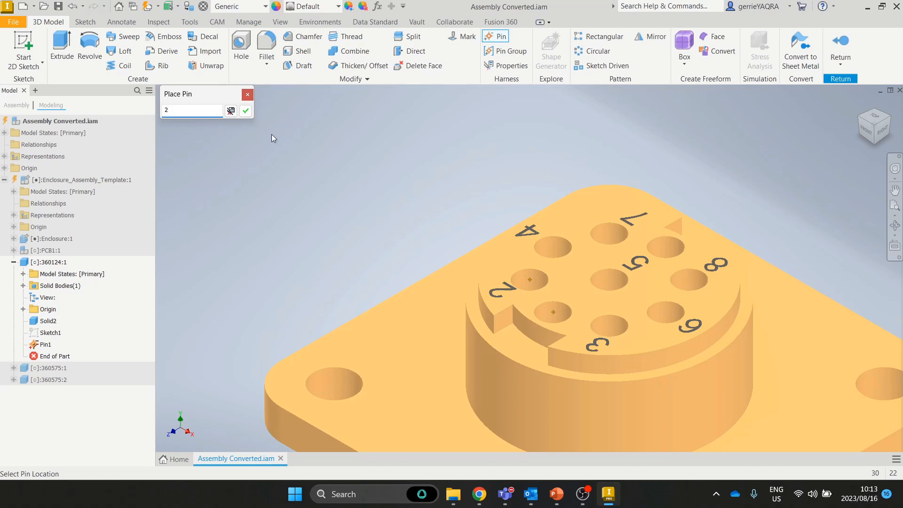
pyautogui.click(245, 111)
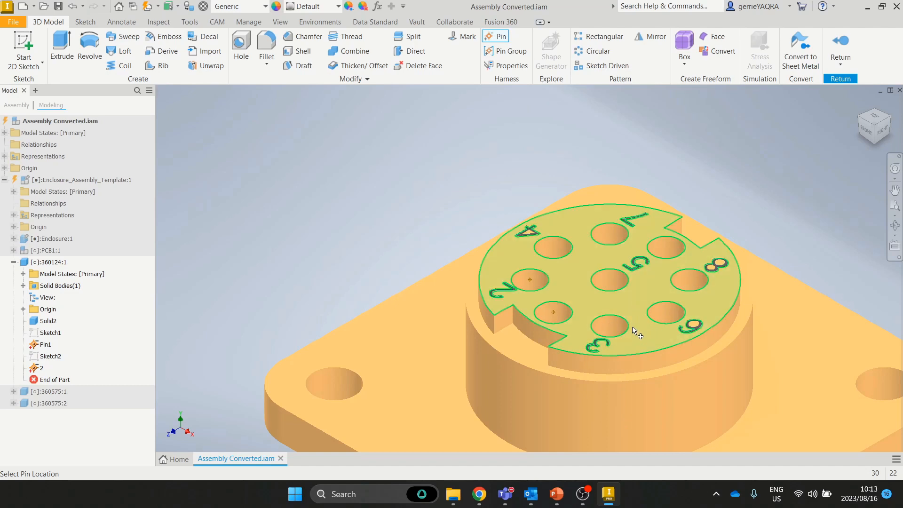
pyautogui.click(616, 316)
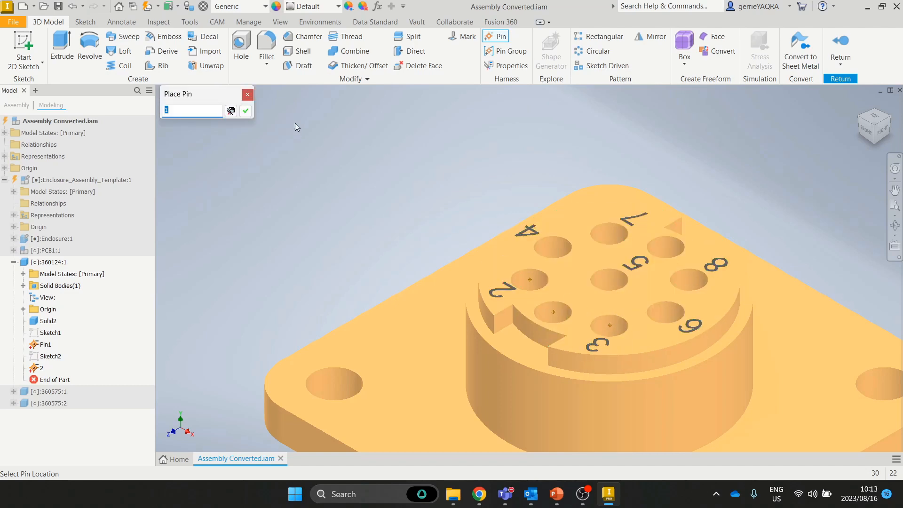
pyautogui.write('3')
pyautogui.press('Return')
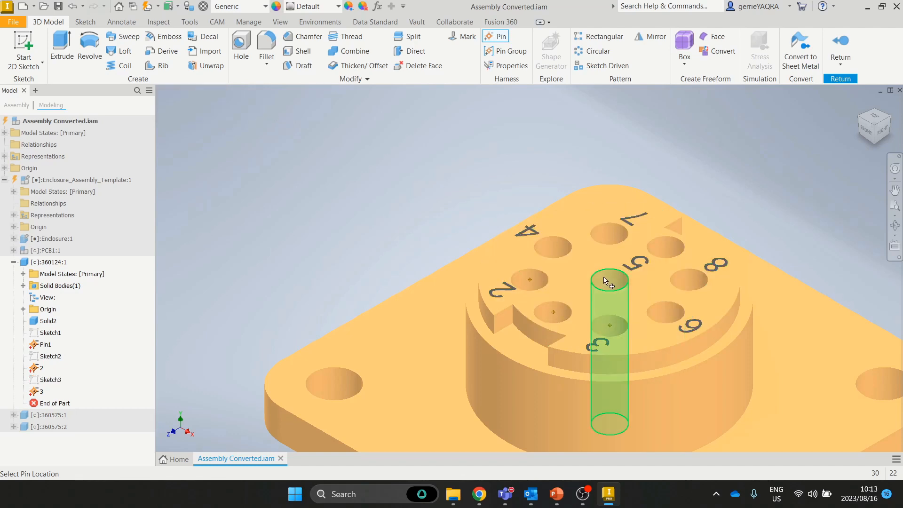
pyautogui.click(560, 257)
pyautogui.write('4')
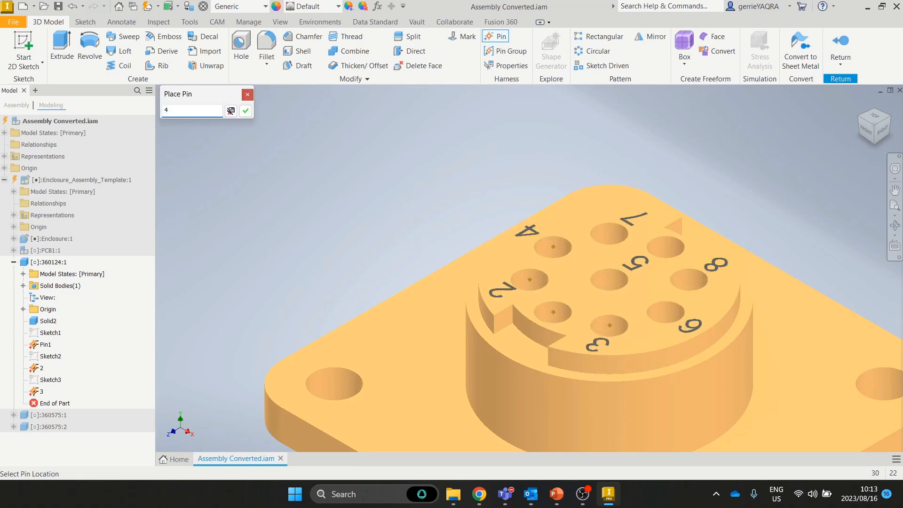
pyautogui.press('Return')
# Step: Place pins 5 through 9 in the remaining numbered holes
pyautogui.click(621, 277)
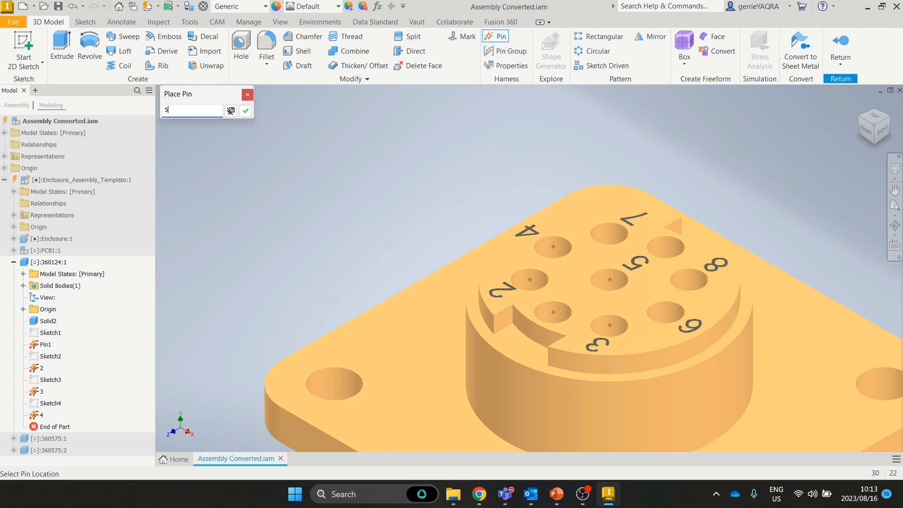
pyautogui.press('Return')
pyautogui.click(678, 305)
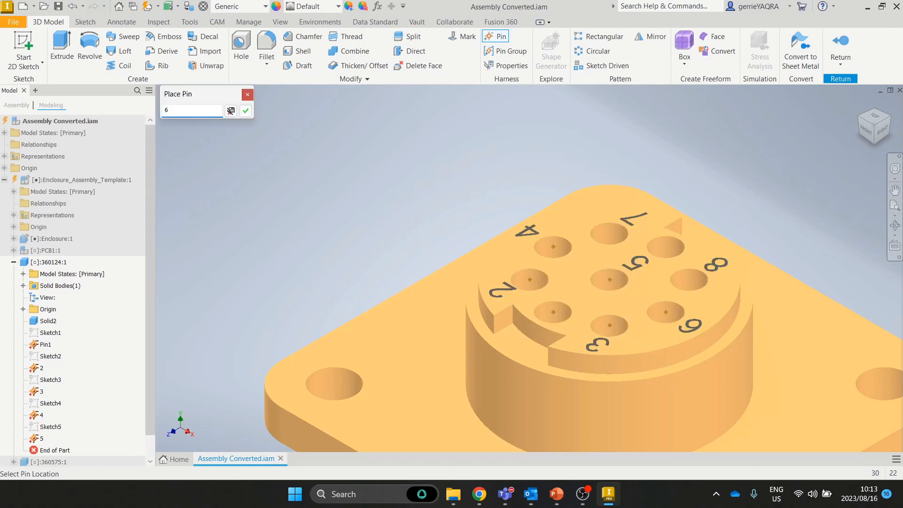
pyautogui.write('6')
pyautogui.press('Return')
pyautogui.click(612, 242)
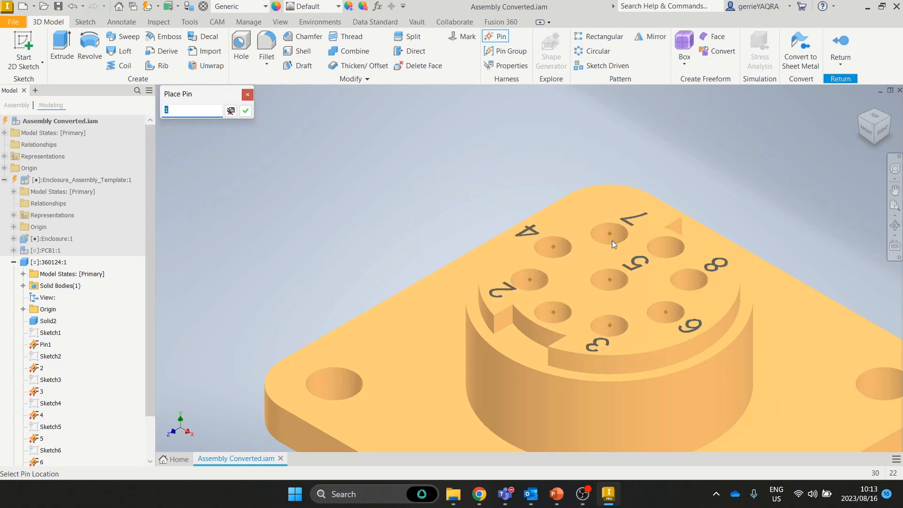
pyautogui.write('7')
pyautogui.press('Return')
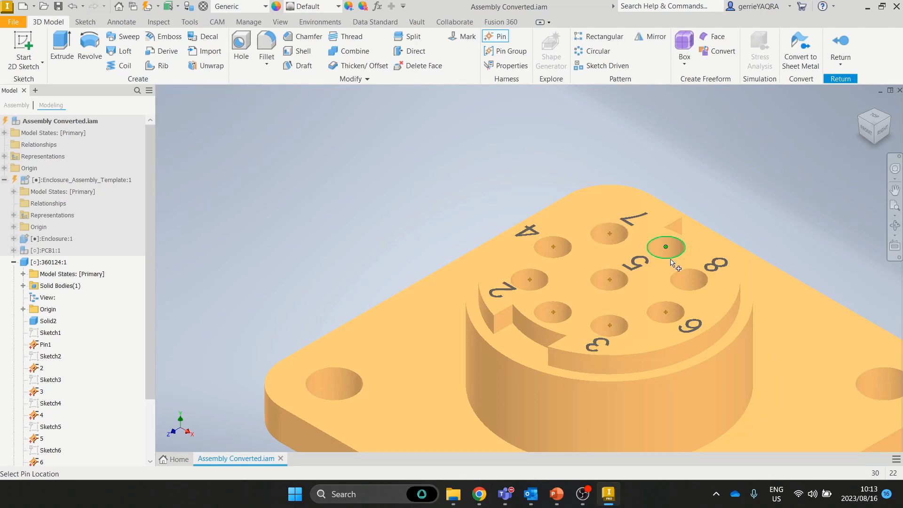
pyautogui.click(708, 279)
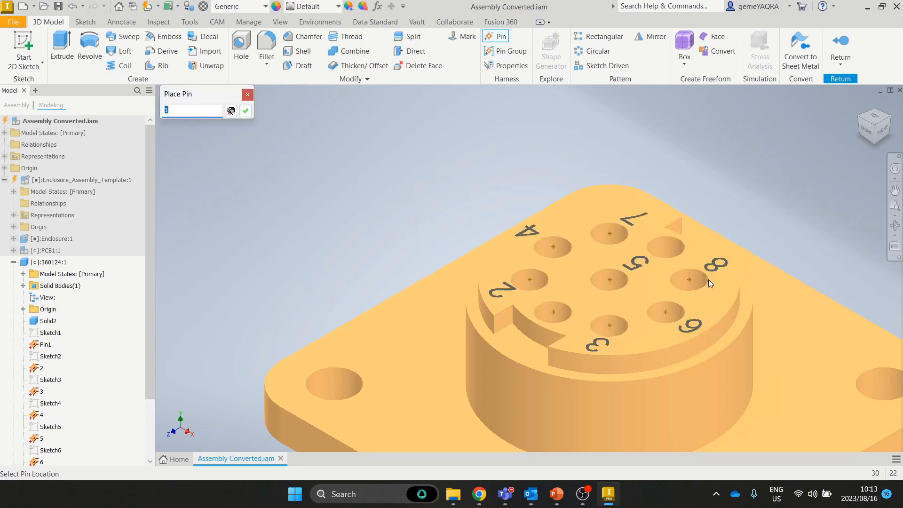
pyautogui.write('8')
pyautogui.press('Return')
pyautogui.click(682, 248)
pyautogui.write('9')
pyautogui.press('Return')
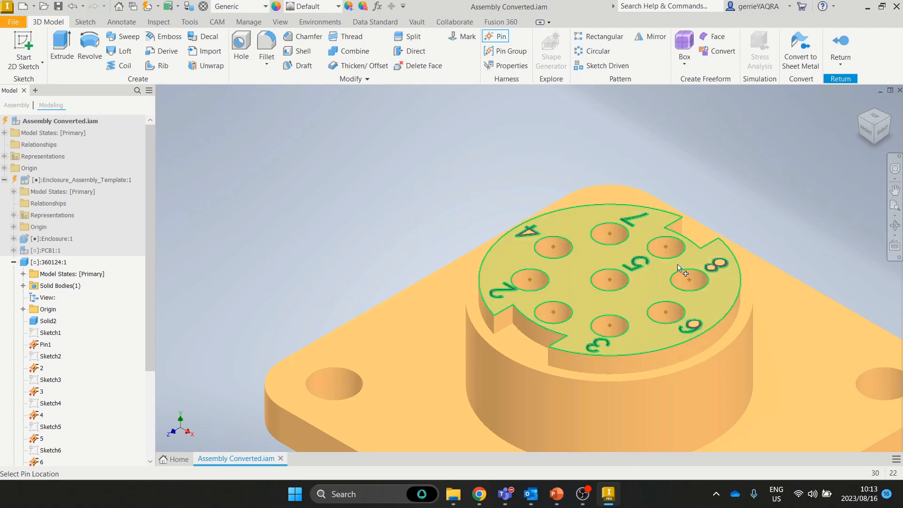
# Step: Review the placed pins and bring up the pin placement finish options
pyautogui.scroll(-10, 678, 269)
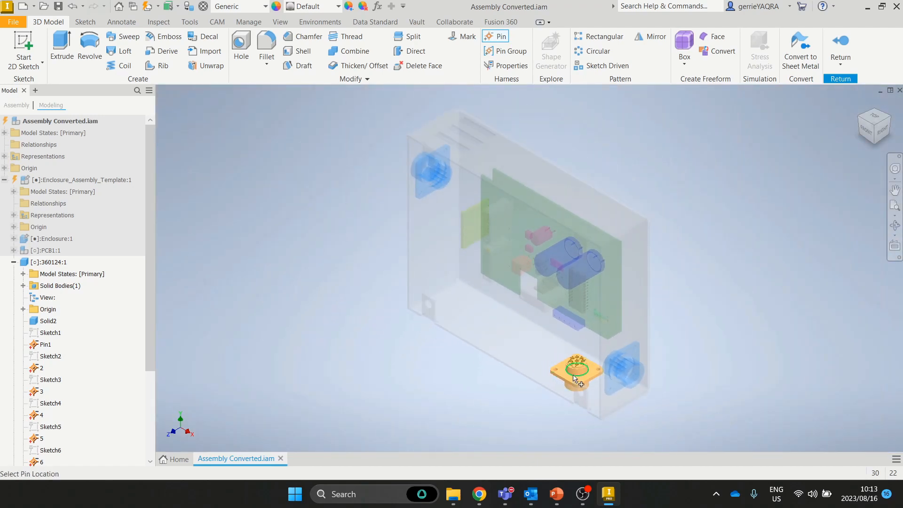
pyautogui.scroll(10, 574, 378)
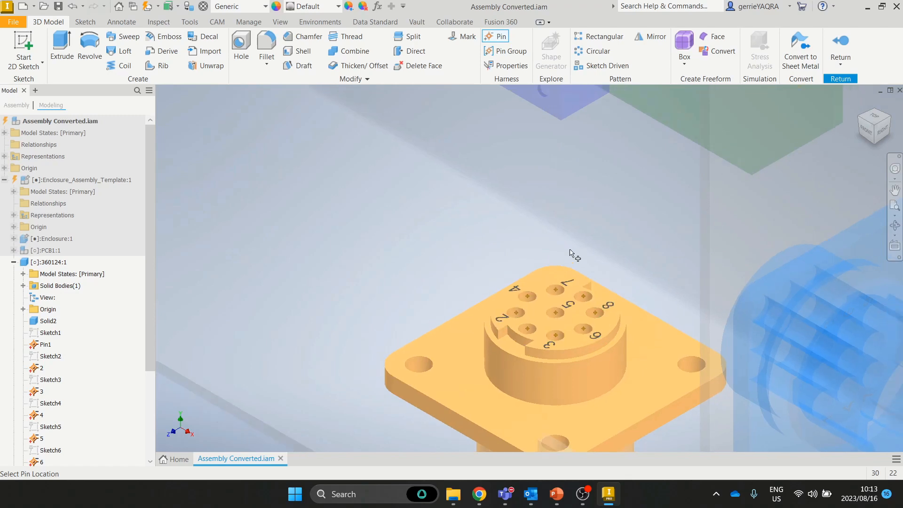
pyautogui.scroll(-10, 569, 253)
pyautogui.rightClick(696, 217)
pyautogui.press('Escape')
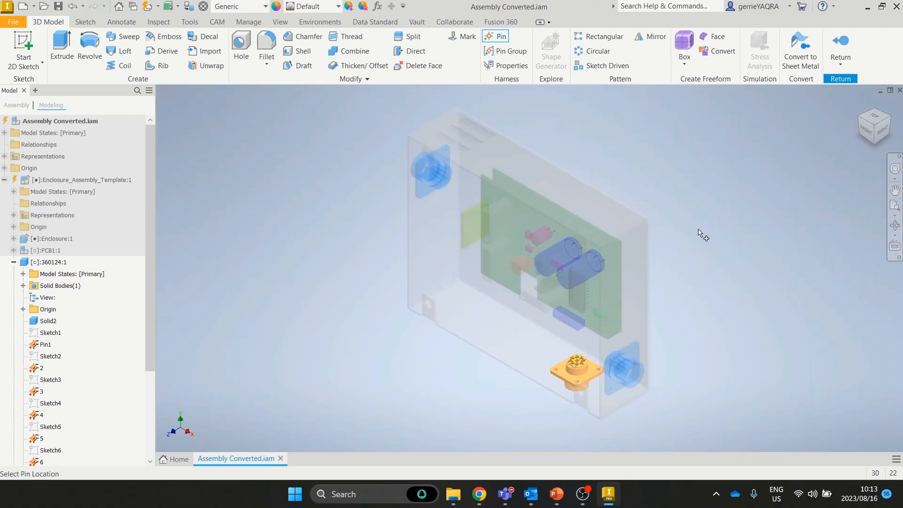
# Step: End pin placement and choose Connector from the Manage tab's Author dropdown
pyautogui.press('Escape')
pyautogui.click(249, 22)
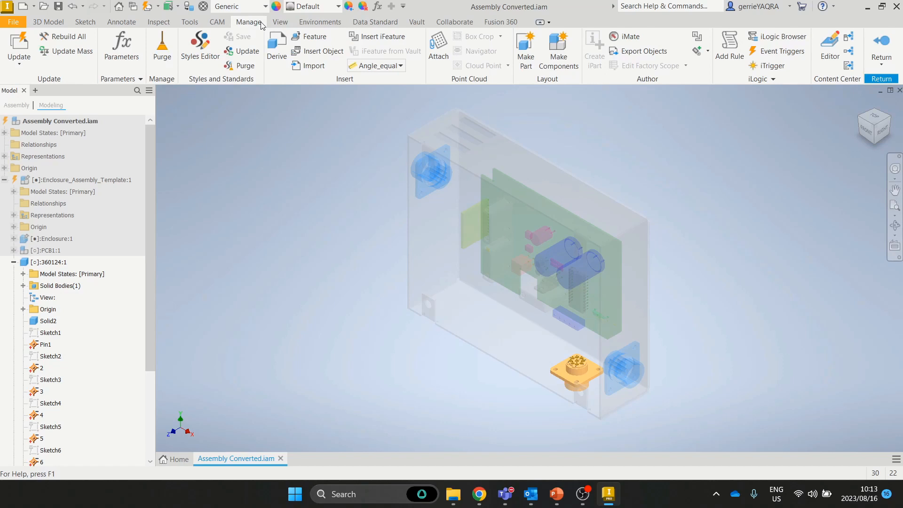
pyautogui.click(708, 52)
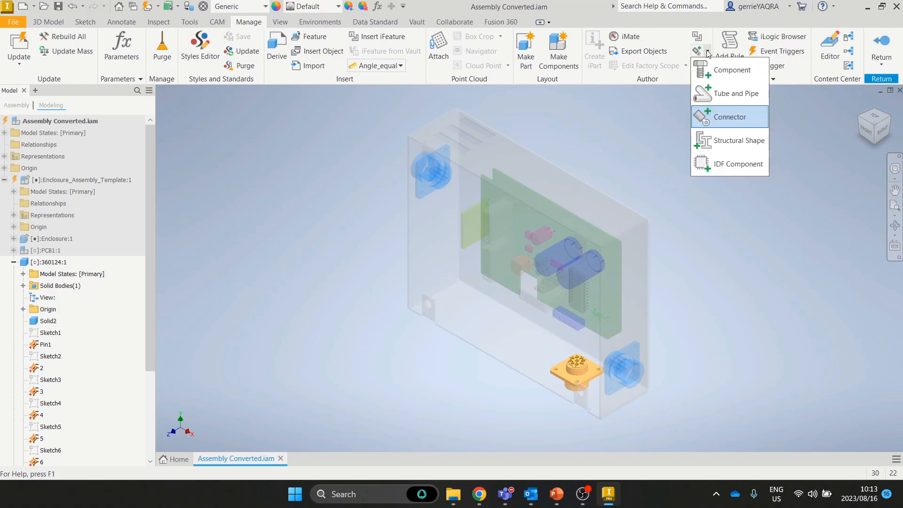
pyautogui.click(732, 120)
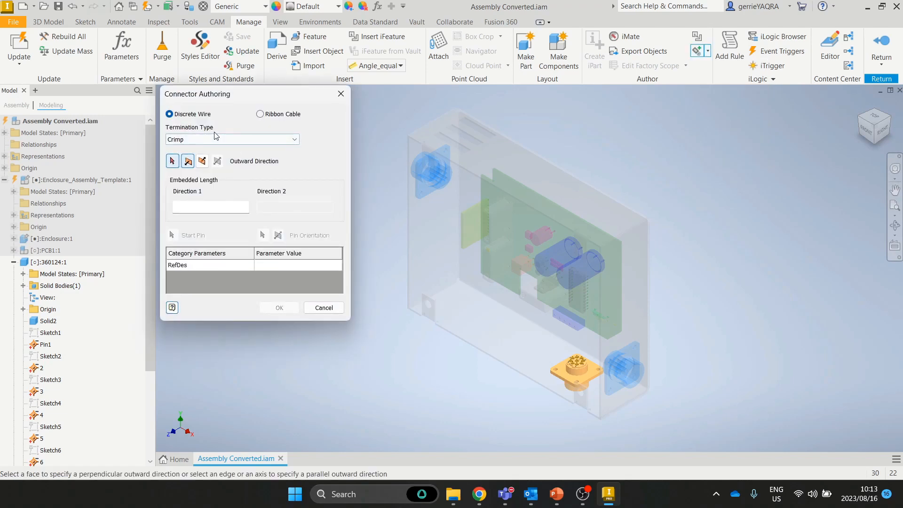
# Step: Author connector 360124 with its pin face as the outward direction, then return to the assembly
pyautogui.scroll(-10, 579, 369)
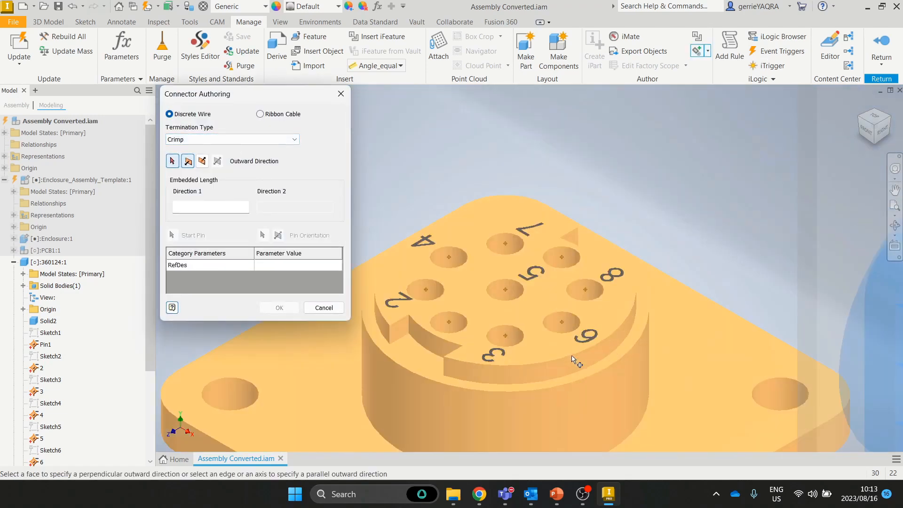
pyautogui.moveTo(527, 335); pyautogui.dragTo(525, 307, button='middle')
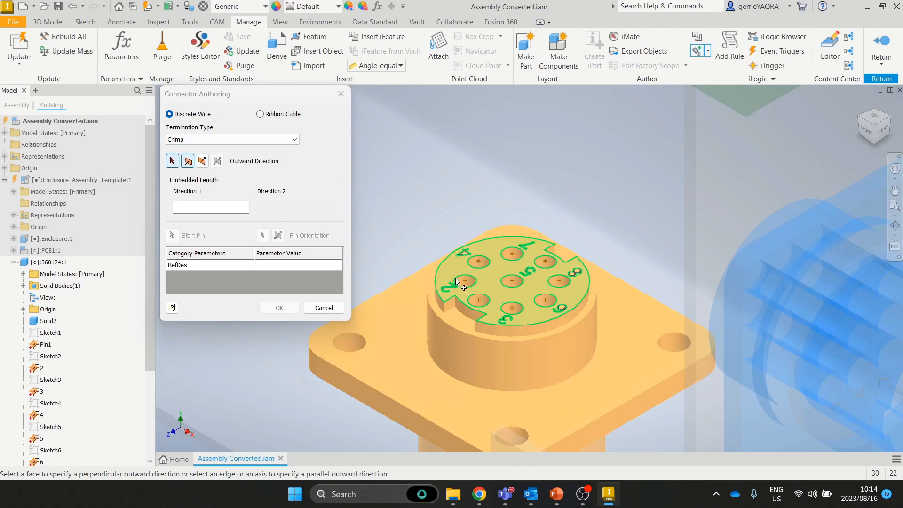
pyautogui.click(487, 278)
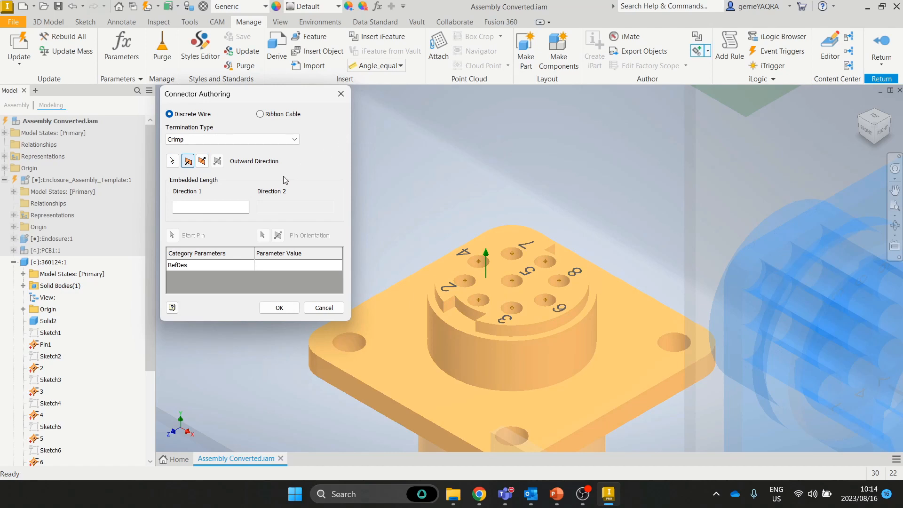
pyautogui.click(280, 307)
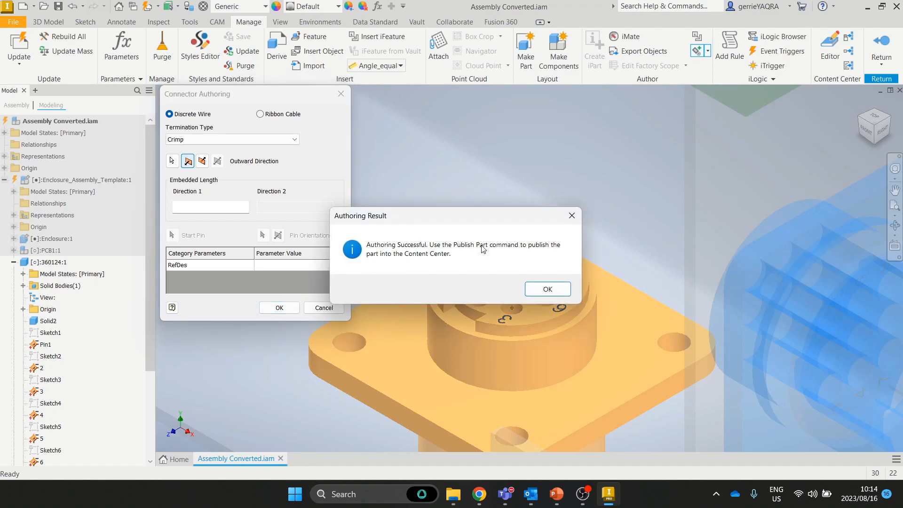
pyautogui.click(546, 288)
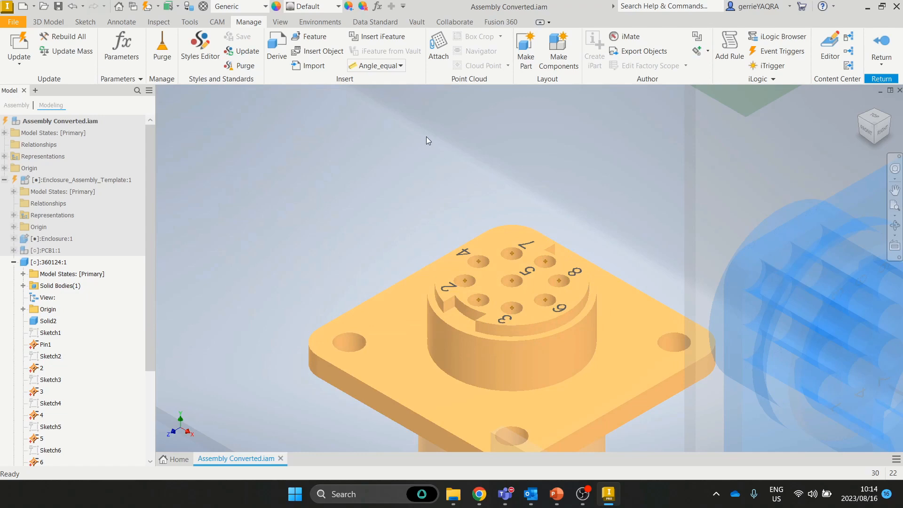
pyautogui.click(881, 49)
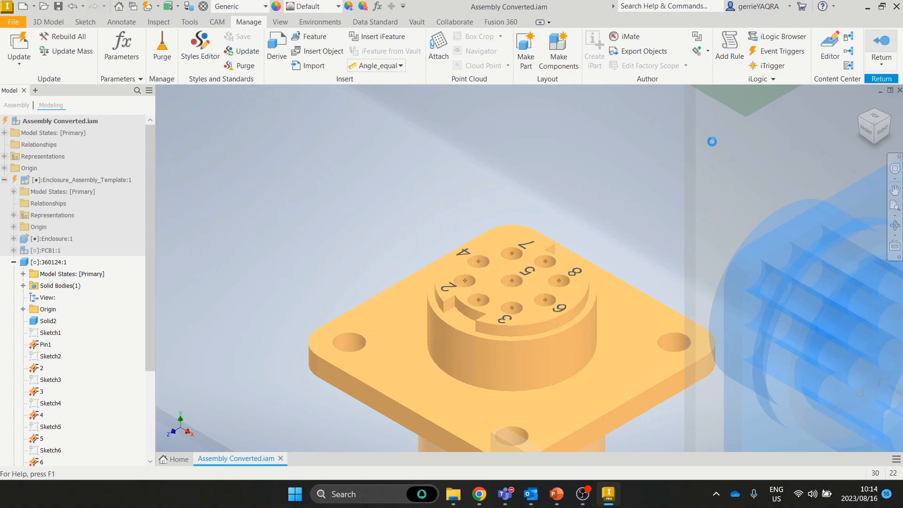
# Step: Zoom to fit the enclosure, collapse 360124:1 in the browser, and select connector 360575:1
pyautogui.press('F6')
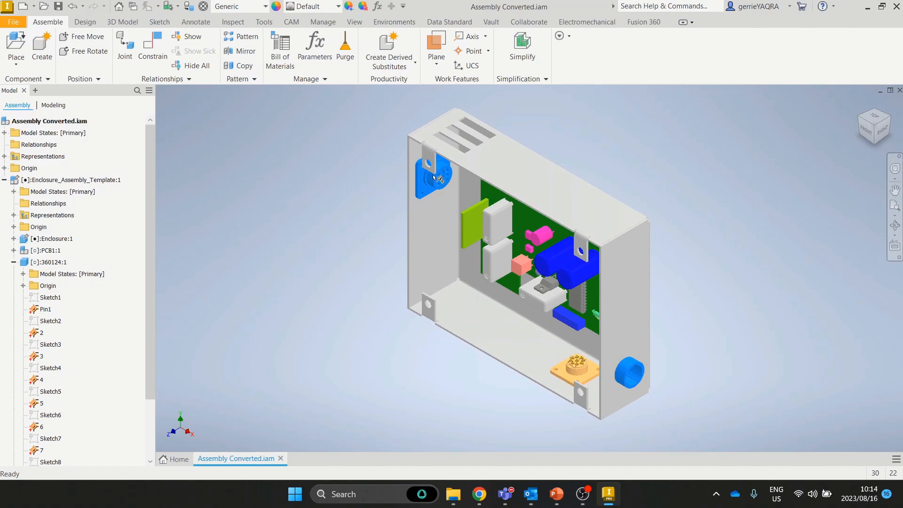
pyautogui.click(14, 261)
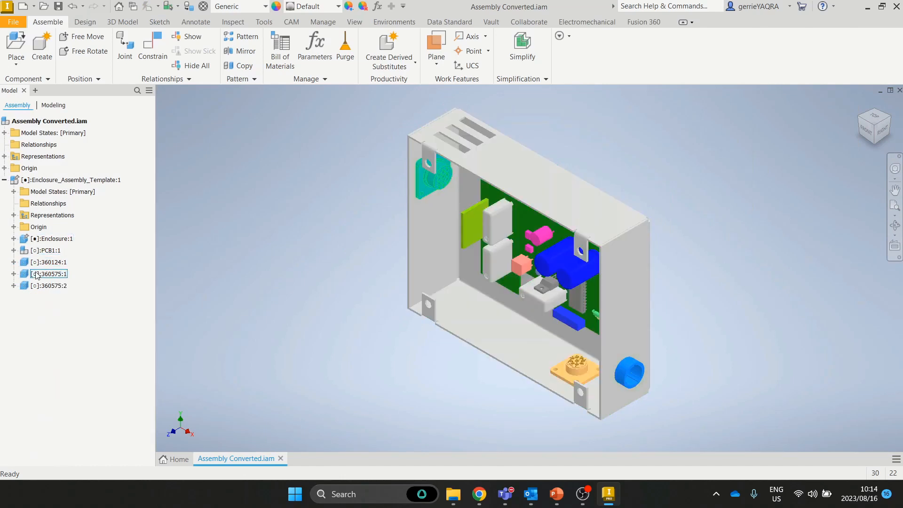
pyautogui.click(37, 276)
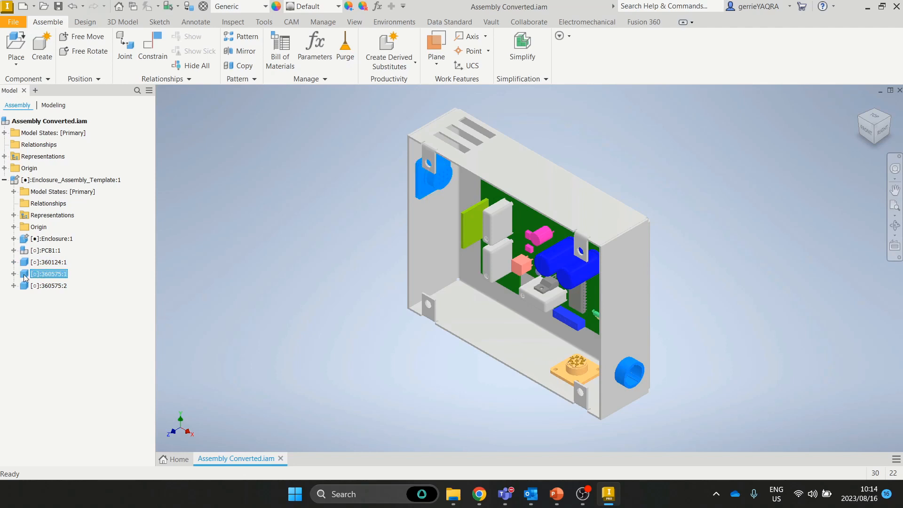
# Step: Edit connector 360575:1 in place and place pins 1–3 in the left column of holes
pyautogui.doubleClick(37, 274)
pyautogui.scroll(-5, 451, 177)
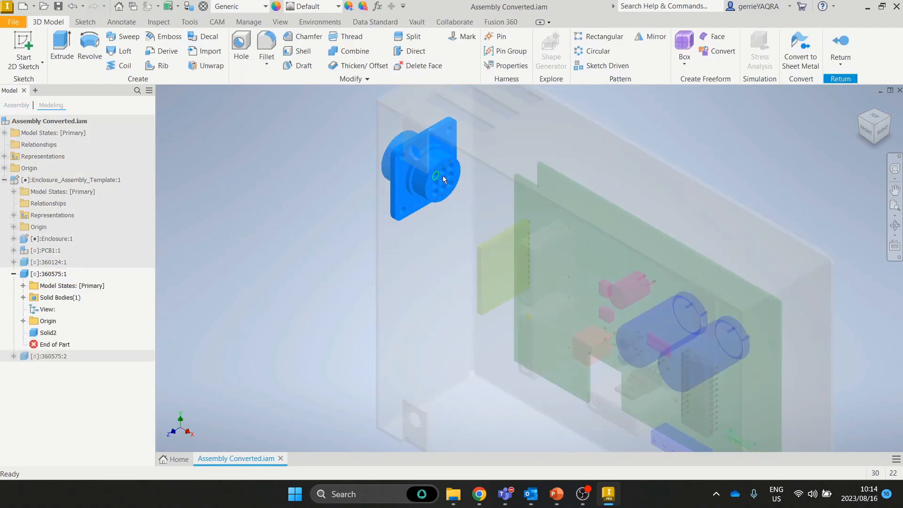
pyautogui.scroll(-3, 439, 179)
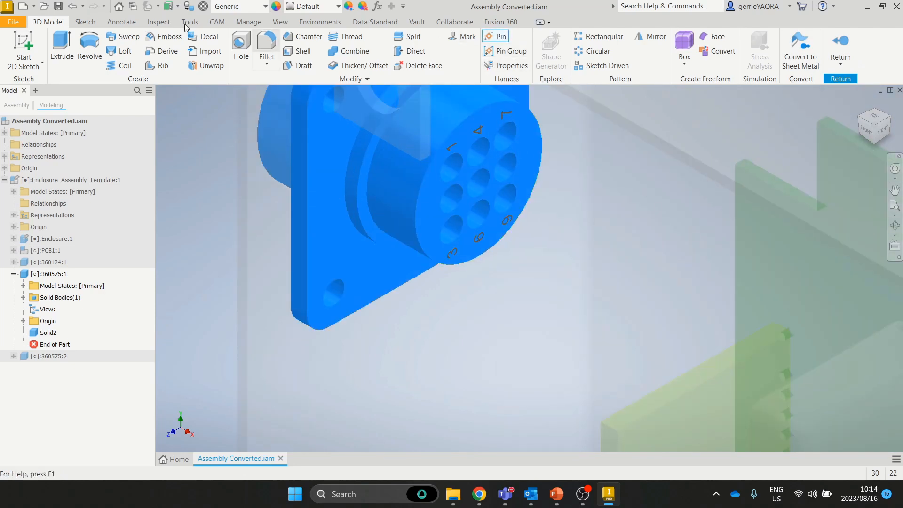
pyautogui.click(460, 161)
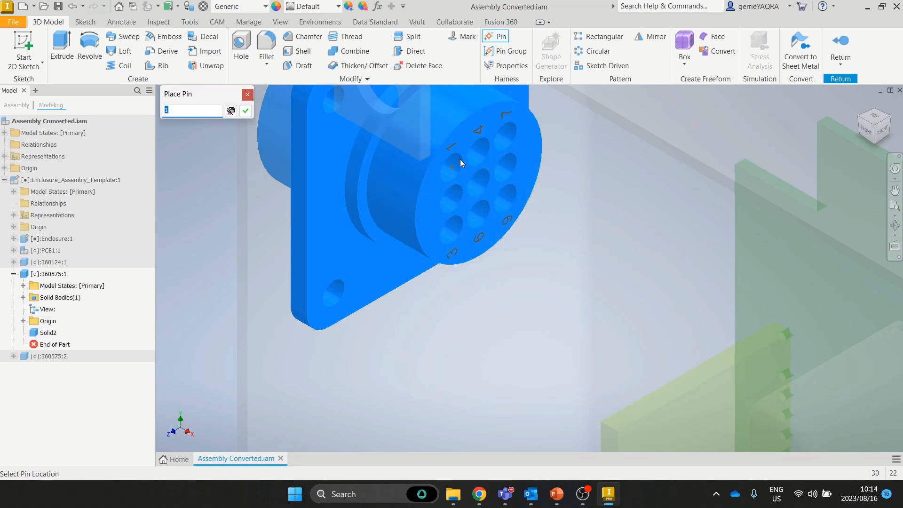
pyautogui.press('Return')
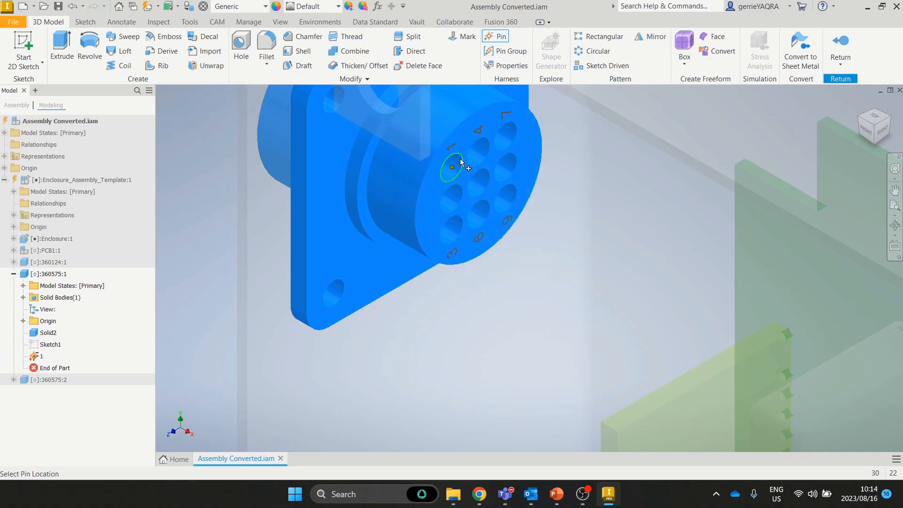
pyautogui.click(464, 190)
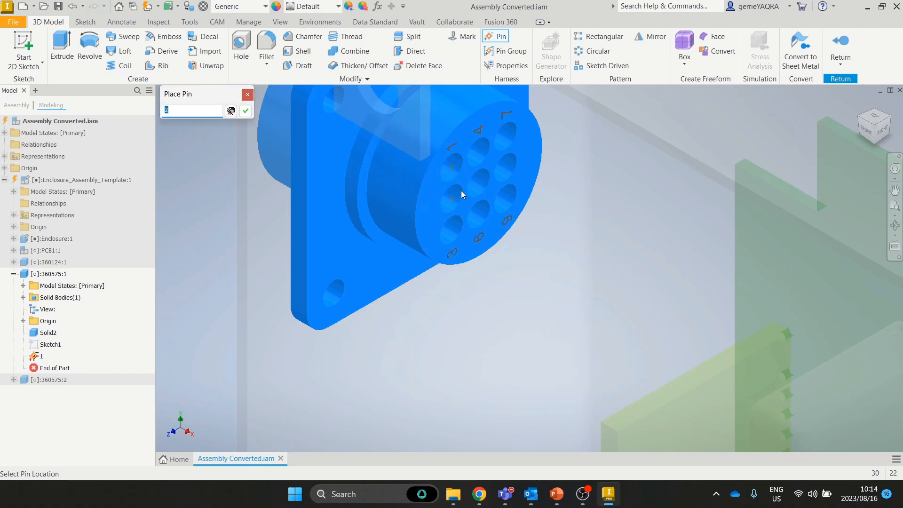
pyautogui.press('Return')
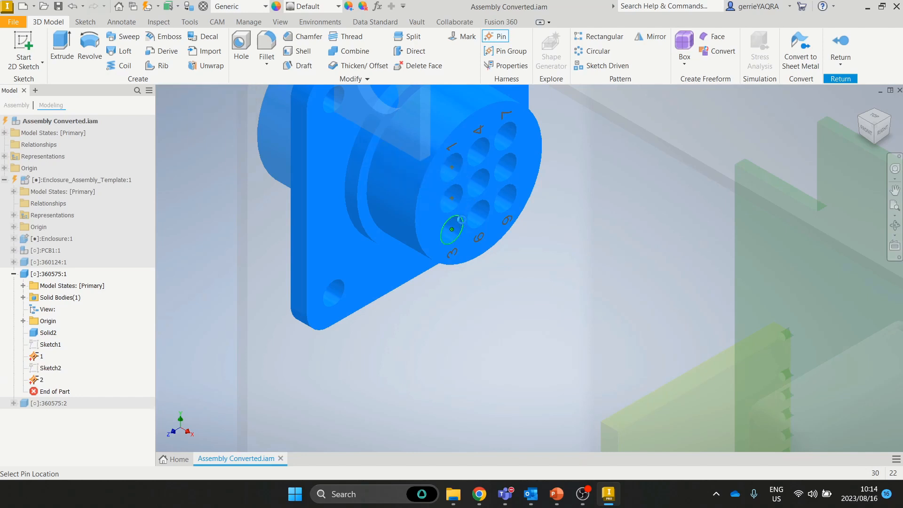
pyautogui.click(460, 219)
pyautogui.press('Return')
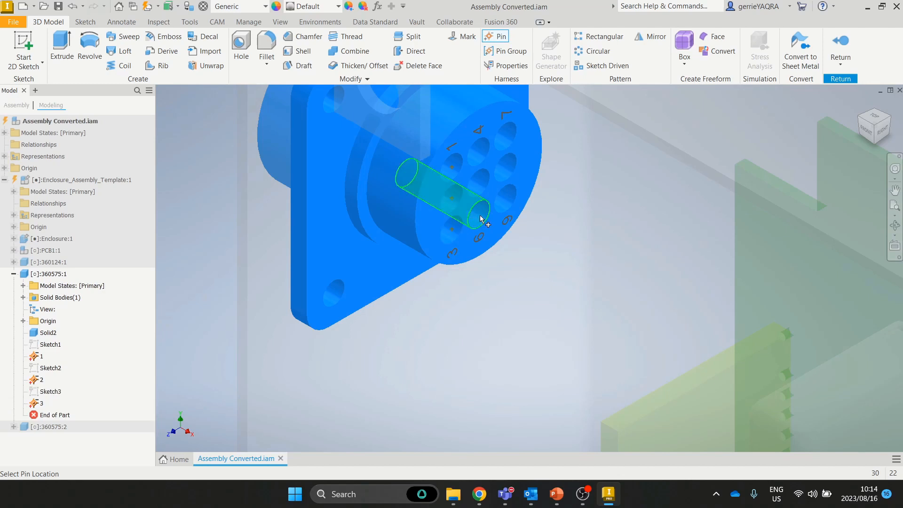
# Step: Place pins 4, 5 and 6 in the middle column of holes
pyautogui.click(486, 136)
pyautogui.press('Return')
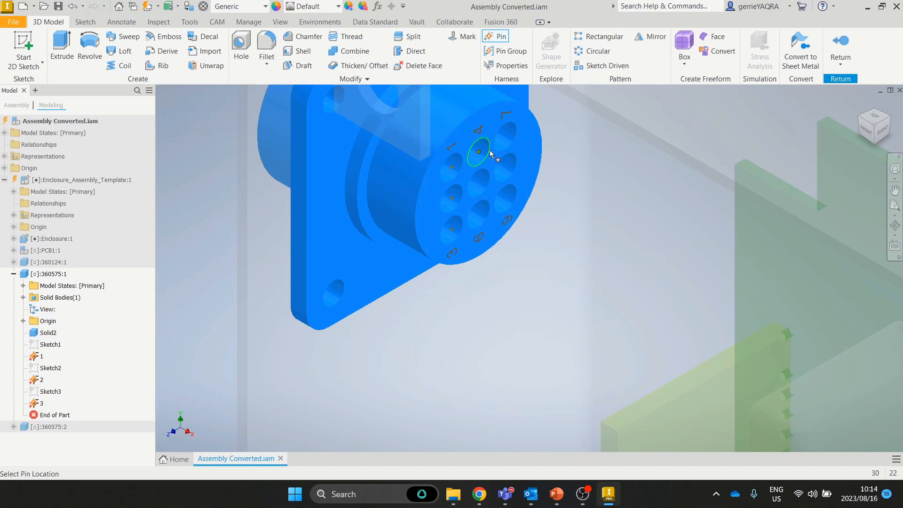
pyautogui.click(486, 172)
pyautogui.press('Return')
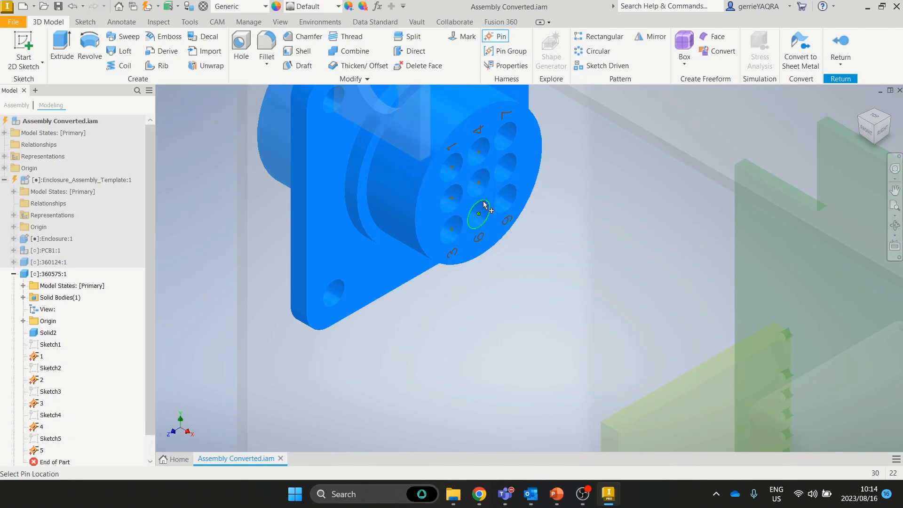
pyautogui.click(485, 202)
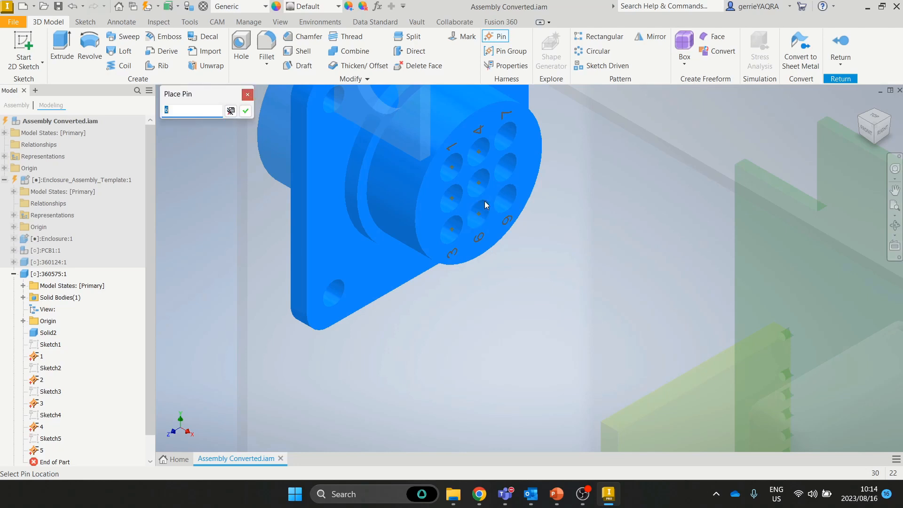
pyautogui.press('Return')
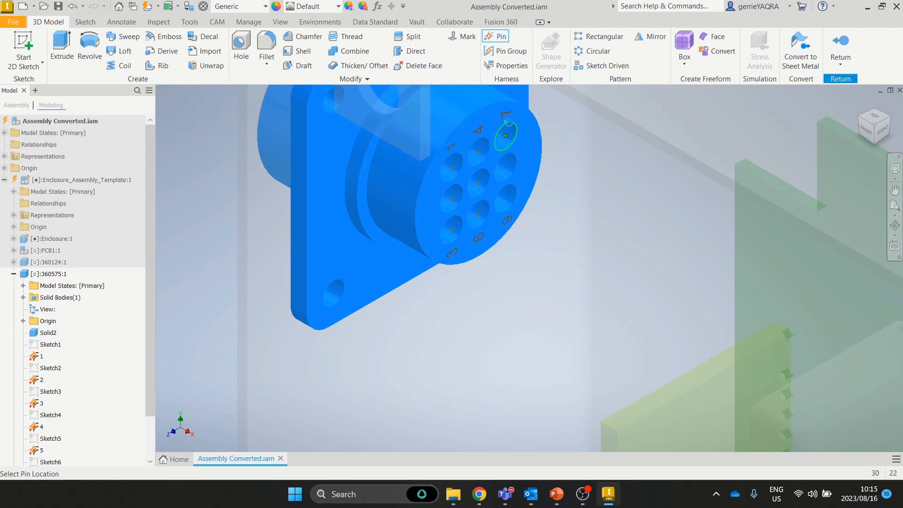
# Step: Place pins 7, 8 and 9 in the top column of holes
pyautogui.click(508, 123)
pyautogui.press('Return')
pyautogui.click(513, 157)
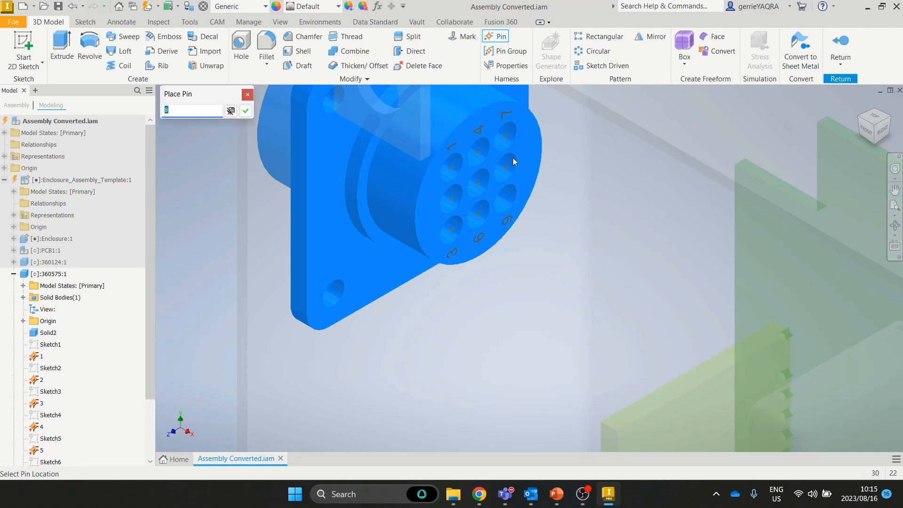
pyautogui.press('Return')
pyautogui.click(512, 188)
pyautogui.press('Return')
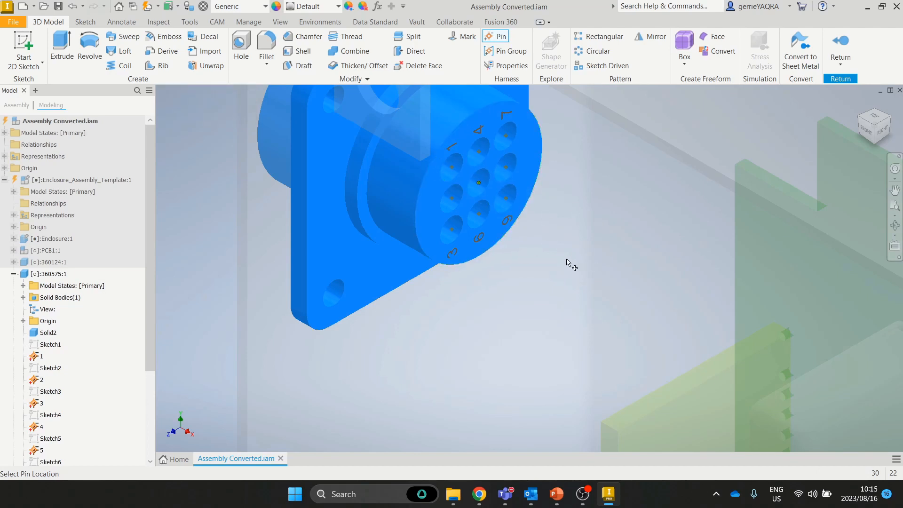
# Step: Finish pin placement, author 360575:1 as a connector facing out of its face, and zoom to fit
pyautogui.rightClick(463, 182)
pyautogui.click(475, 185)
pyautogui.click(242, 22)
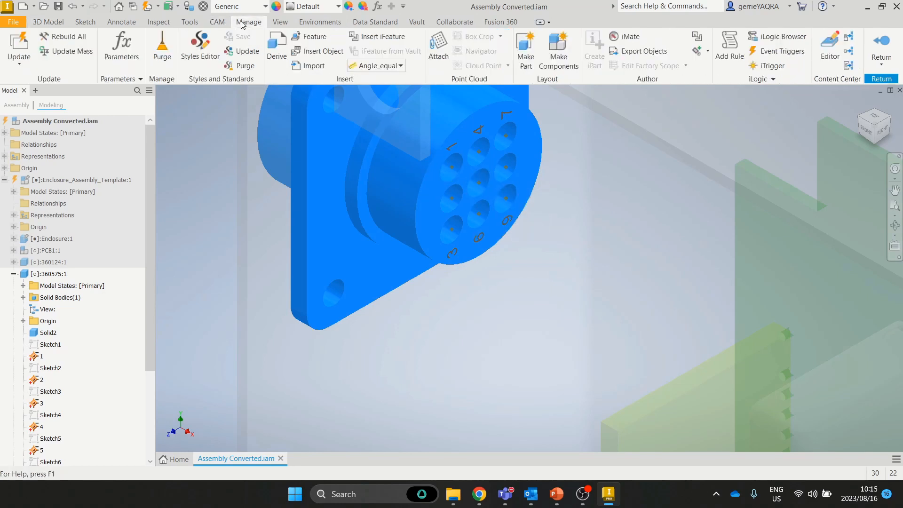
pyautogui.click(707, 52)
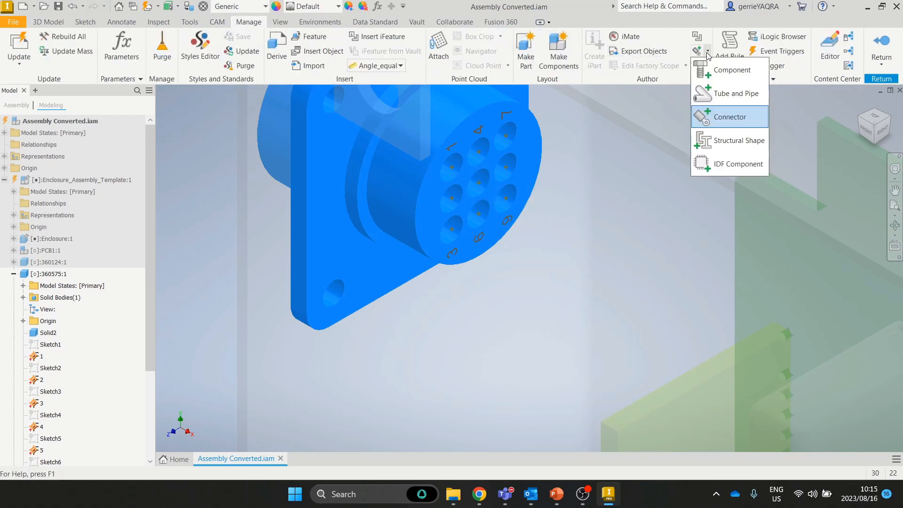
pyautogui.click(729, 116)
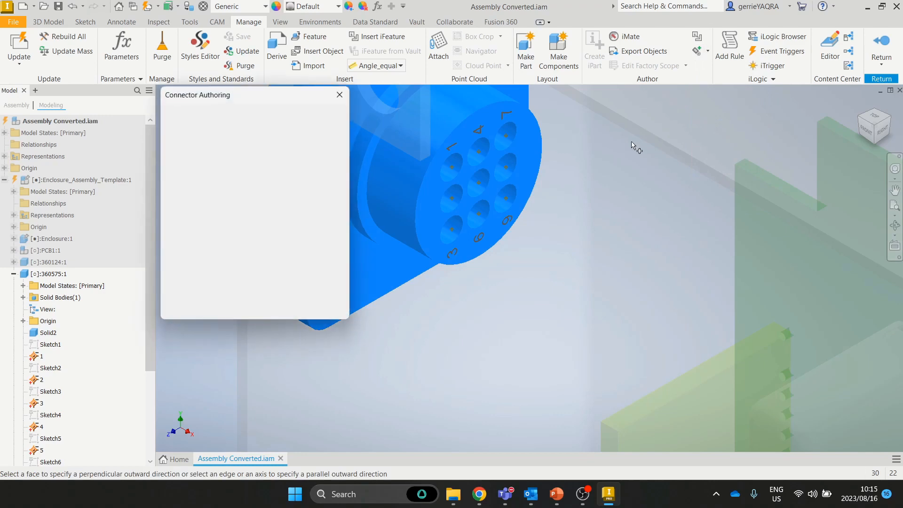
pyautogui.click(528, 144)
pyautogui.click(279, 308)
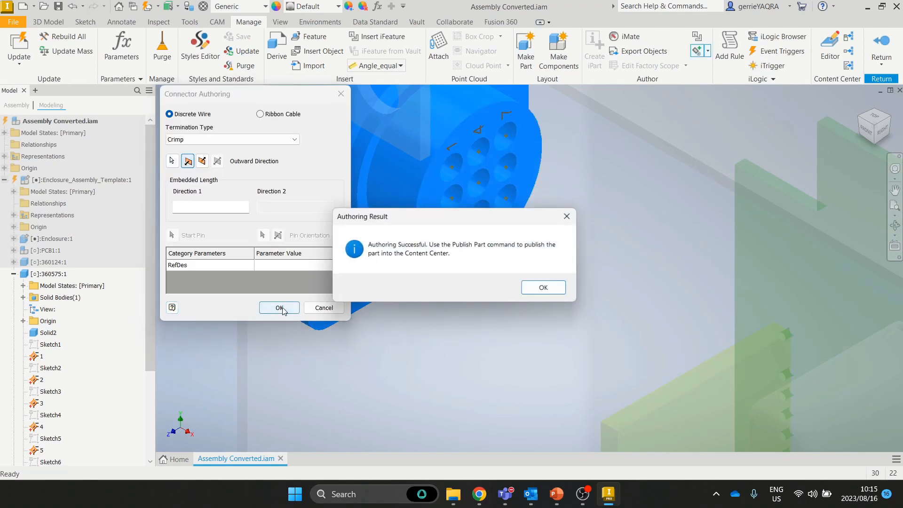
pyautogui.click(538, 289)
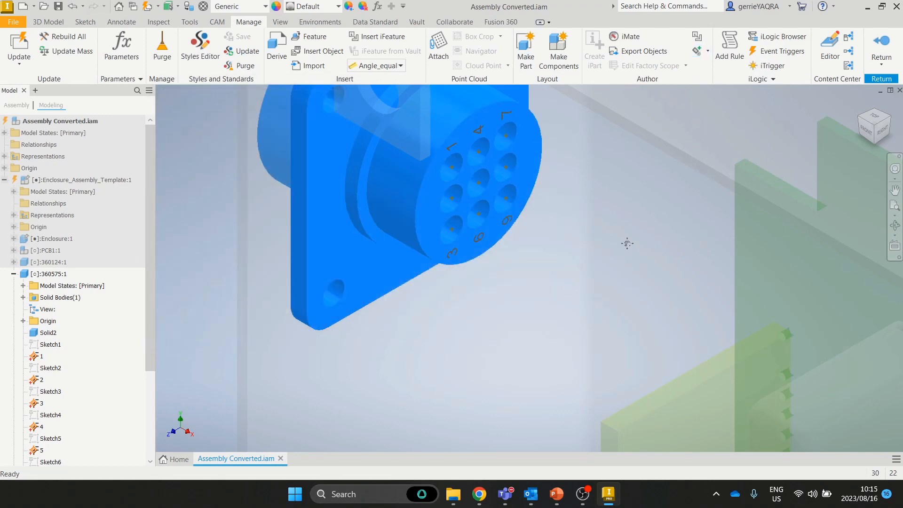
pyautogui.middleClick(627, 243)
pyautogui.middleClick(626, 243)
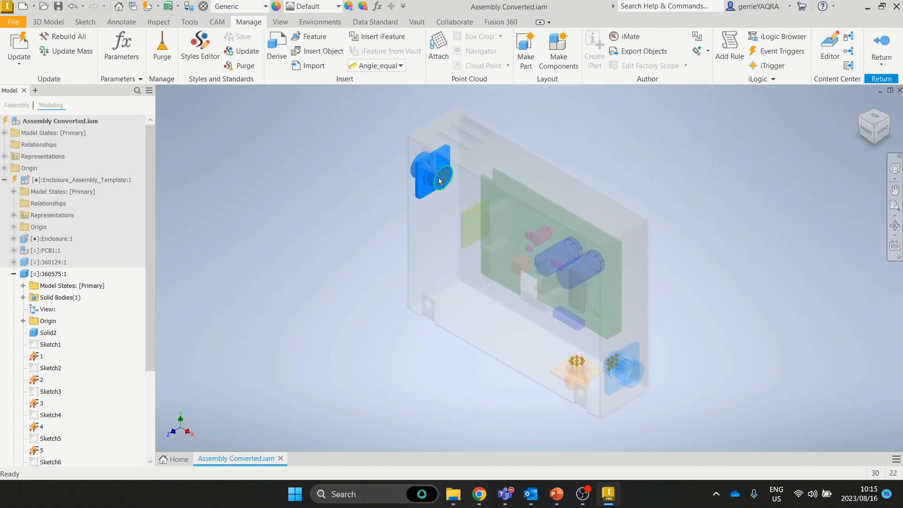
# Step: Return to the enclosure assembly, look around it, and restore the ViewCube Home view
pyautogui.click(881, 44)
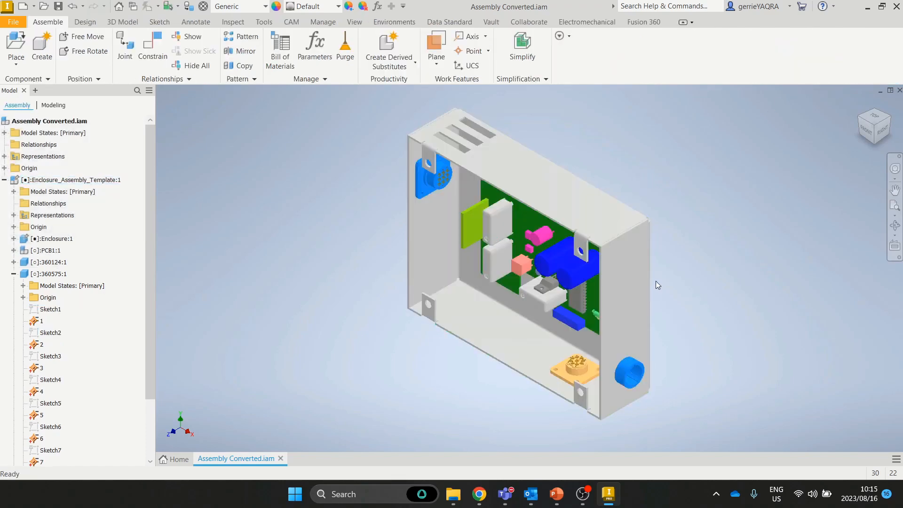
pyautogui.scroll(5, 570, 366)
pyautogui.moveTo(580, 355)
pyautogui.keyDown('shift'); pyautogui.mouseDown(button='middle')
pyautogui.moveTo(530, 338)
pyautogui.moveTo(611, 342)
pyautogui.moveTo(653, 361)
pyautogui.moveTo(647, 365)
pyautogui.mouseUp(button='middle'); pyautogui.keyUp('shift')
pyautogui.moveTo(337, 229); pyautogui.dragTo(487, 283, button='middle')
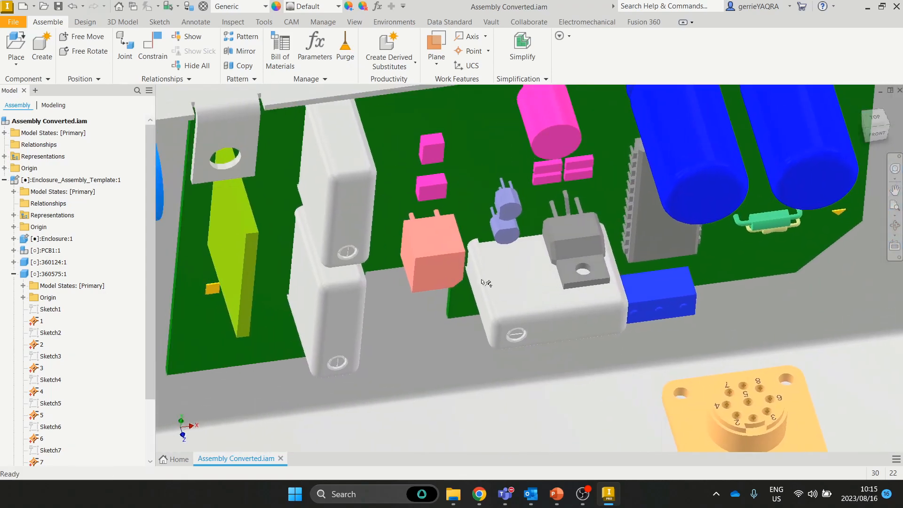
pyautogui.moveTo(279, 150); pyautogui.dragTo(438, 224, button='middle')
pyautogui.keyDown('shift'); pyautogui.moveTo(315, 259); pyautogui.dragTo(507, 310, button='middle'); pyautogui.keyUp('shift')
pyautogui.scroll(-3, 517, 312)
pyautogui.scroll(7, 526, 313)
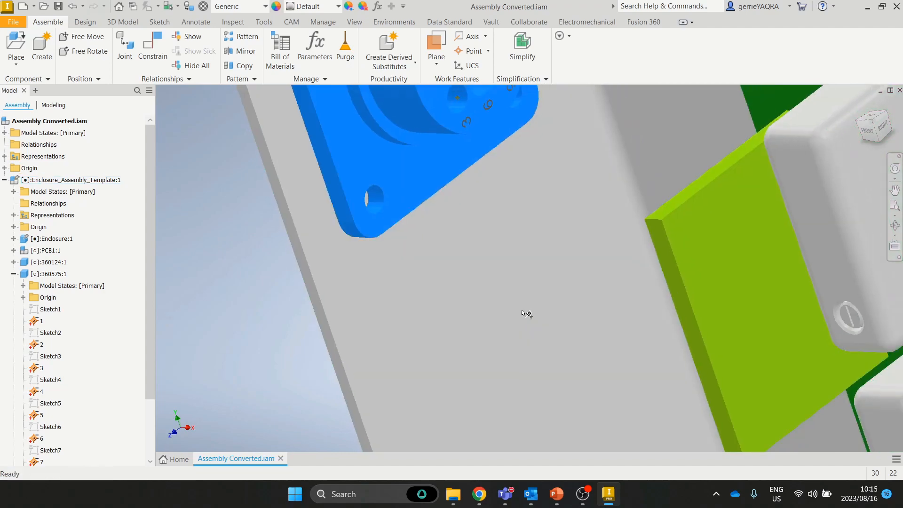
pyautogui.scroll(1, 533, 303)
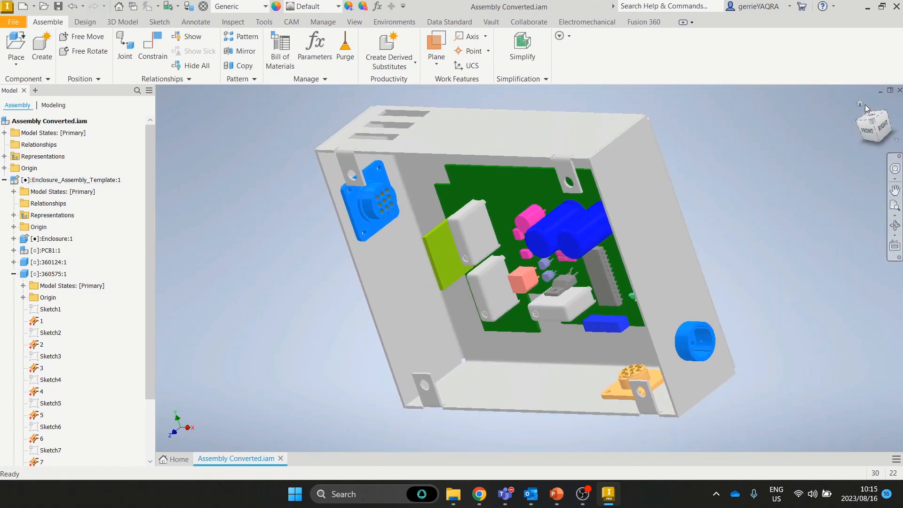
pyautogui.click(863, 104)
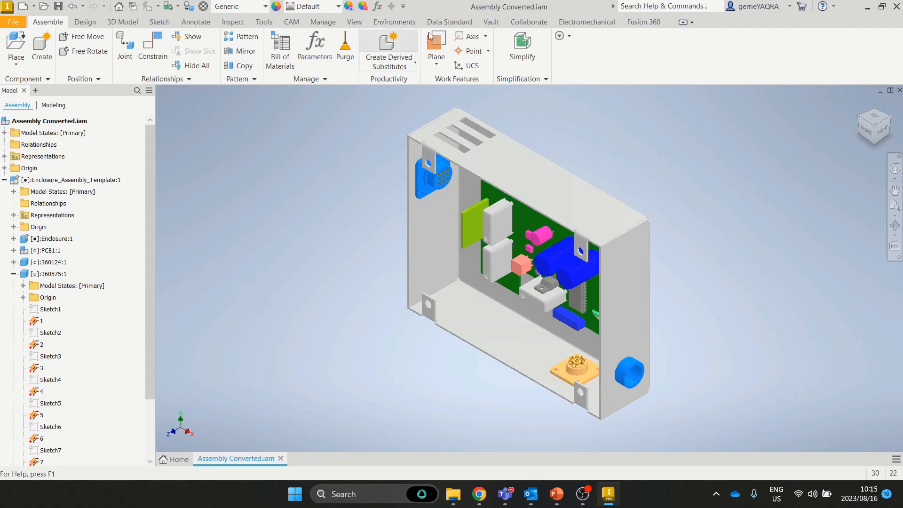
# Step: Add the Harness1 cable-and-harness subassembly with its default name and location
pyautogui.click(394, 22)
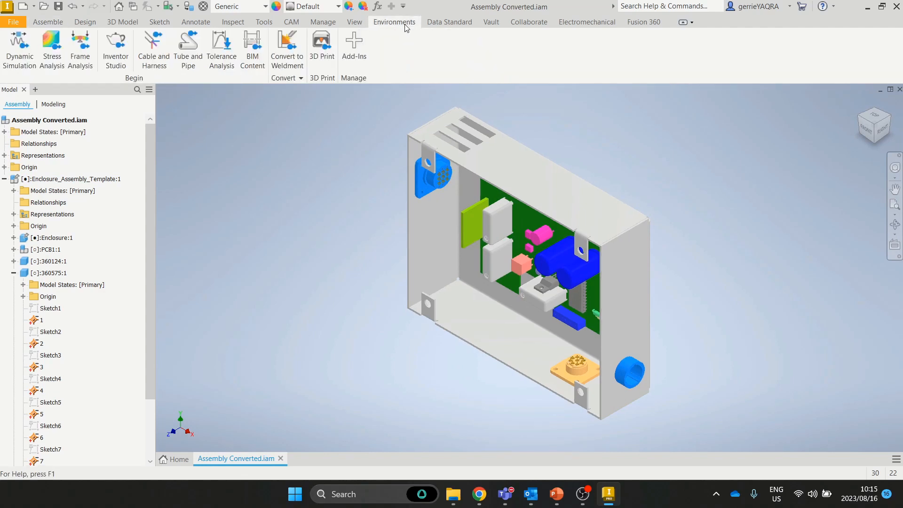
pyautogui.click(154, 49)
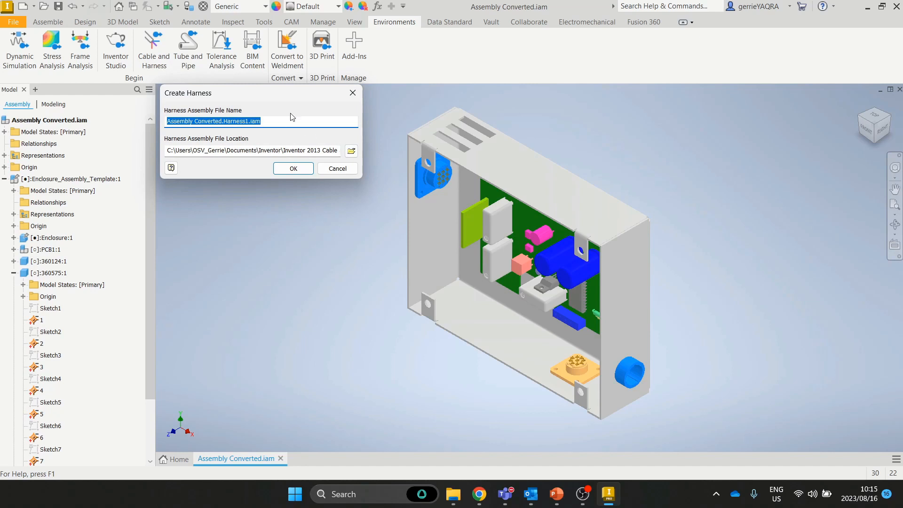
pyautogui.click(294, 167)
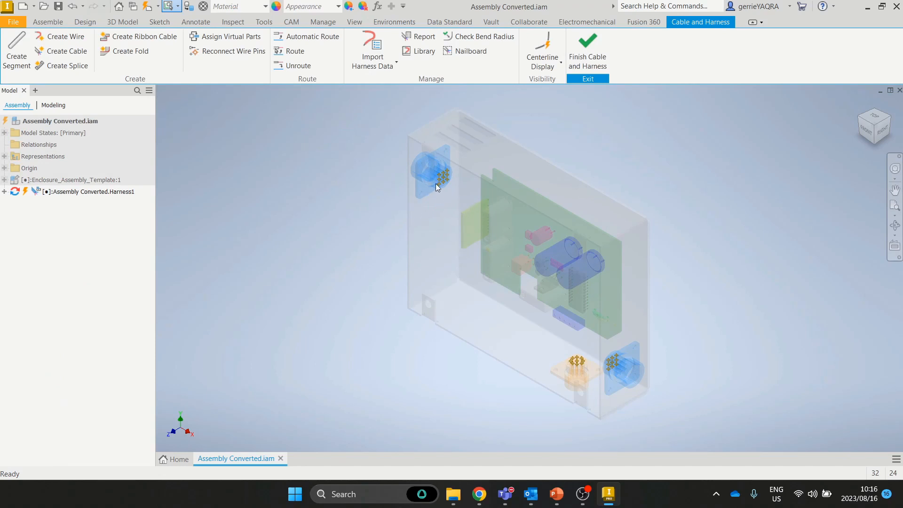
pyautogui.click(63, 37)
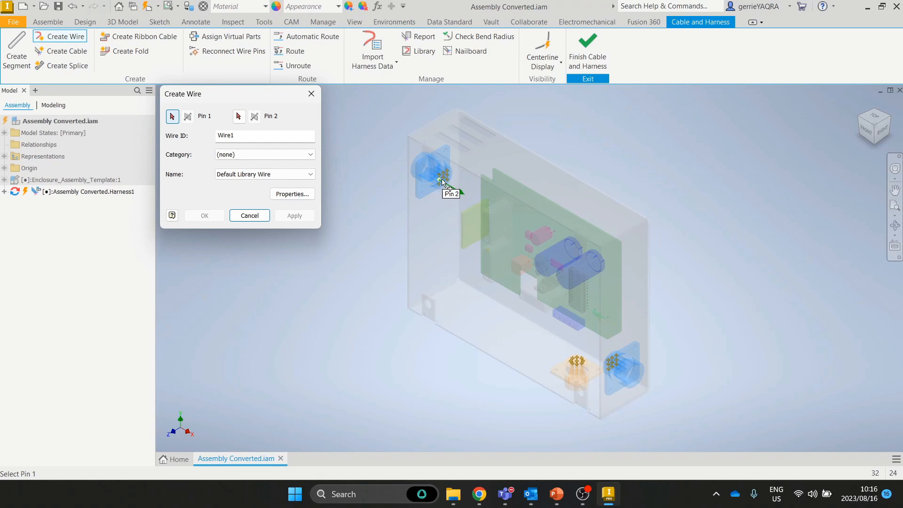
# Step: Pick Wire1's first pin on the upper connector and end it on pin 1 of the lower connector
pyautogui.scroll(2, 462, 219)
pyautogui.moveTo(462, 219); pyautogui.dragTo(520, 245, button='middle')
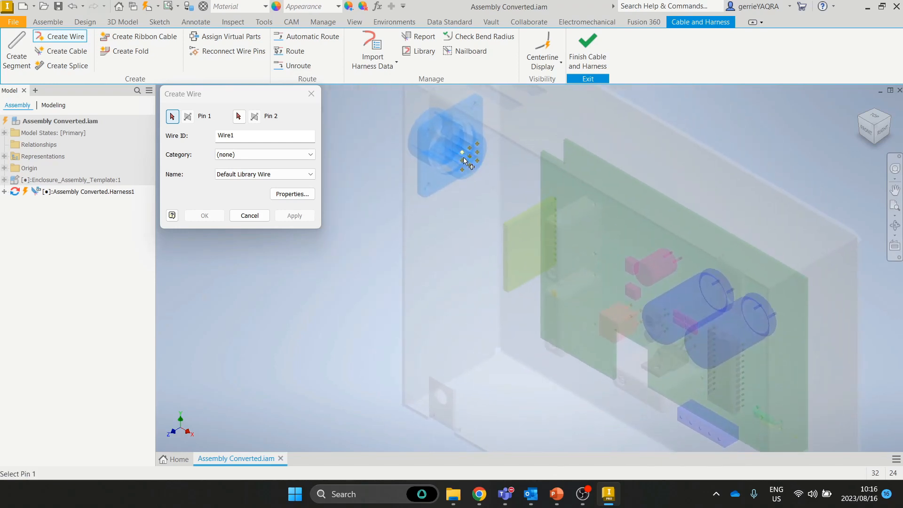
pyautogui.click(463, 159)
pyautogui.moveTo(467, 161); pyautogui.dragTo(516, 175, button='middle')
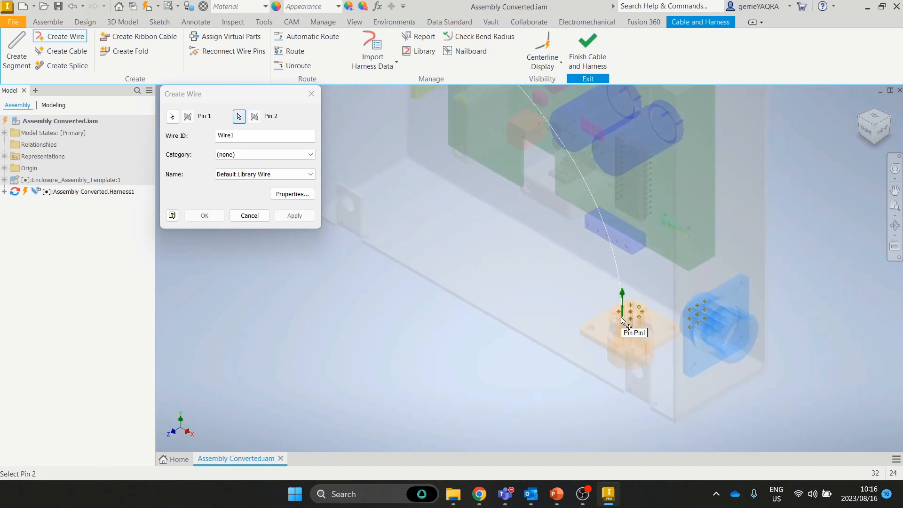
pyautogui.moveTo(455, 195); pyautogui.dragTo(507, 324, button='middle')
# Step: Set Wire1 to the Generic category, name 16AWG-RED, and apply it
pyautogui.click(261, 154)
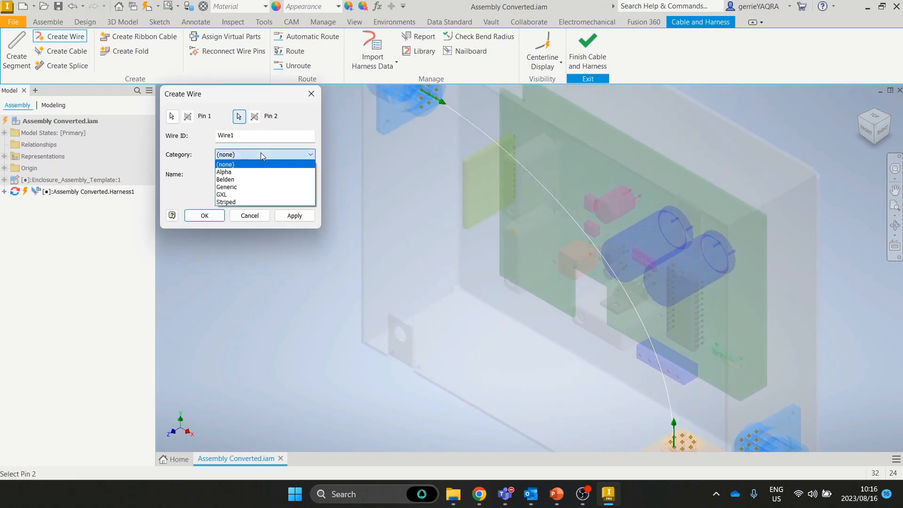
pyautogui.click(253, 186)
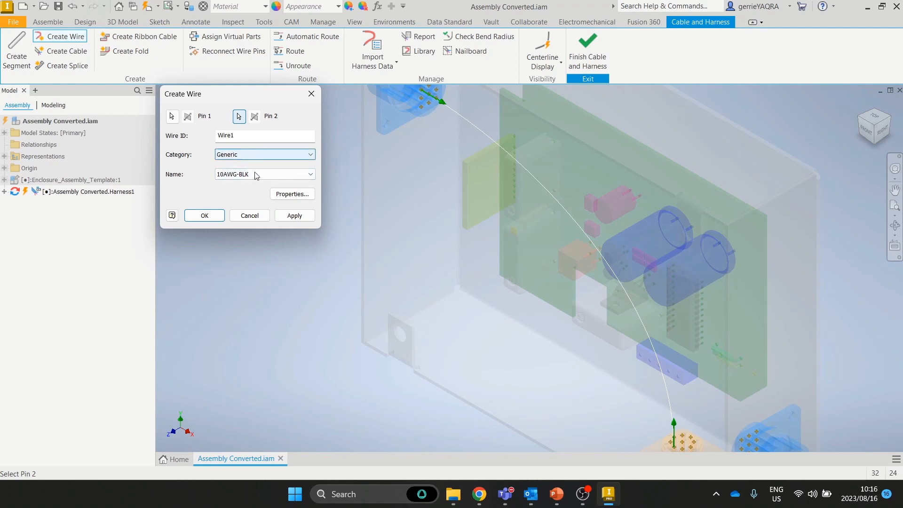
pyautogui.click(258, 175)
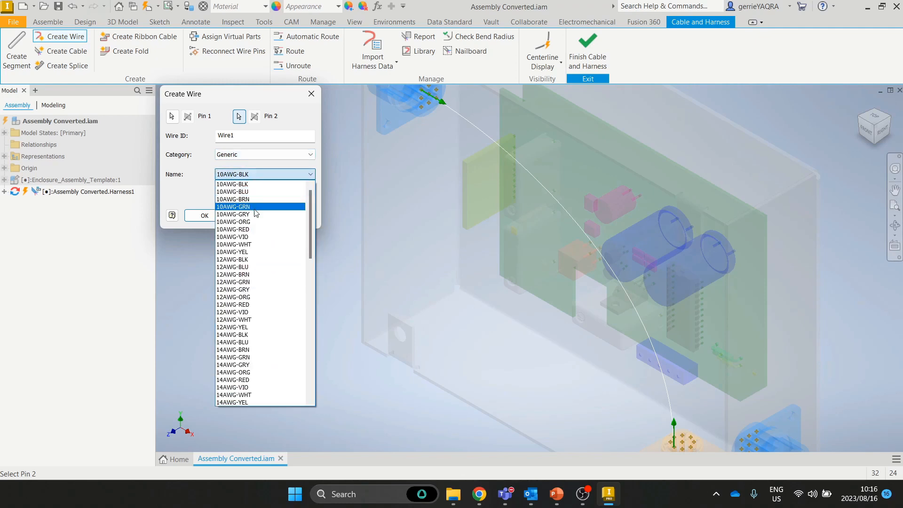
pyautogui.scroll(-8, 256, 296)
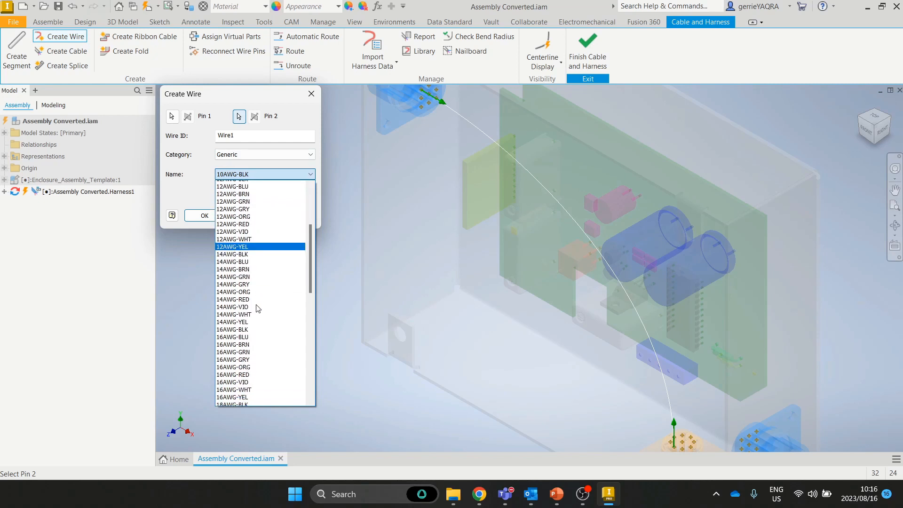
pyautogui.scroll(-2, 258, 306)
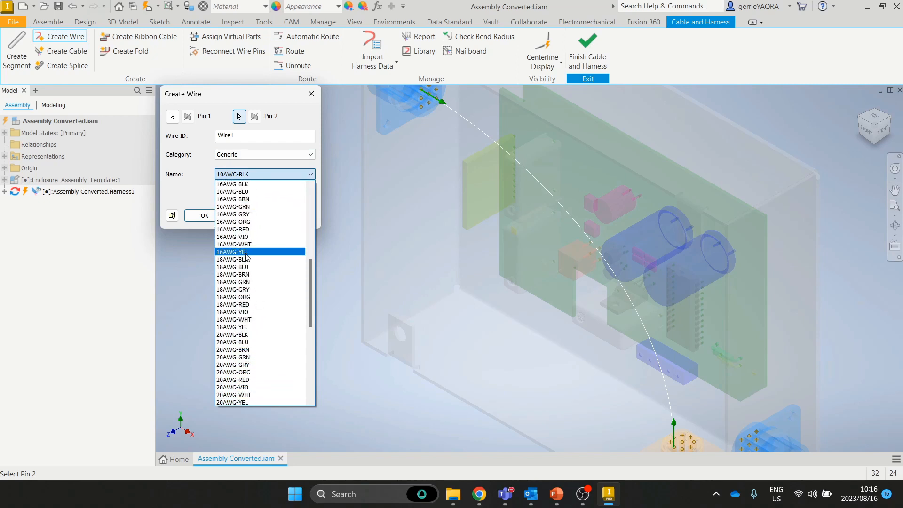
pyautogui.click(259, 230)
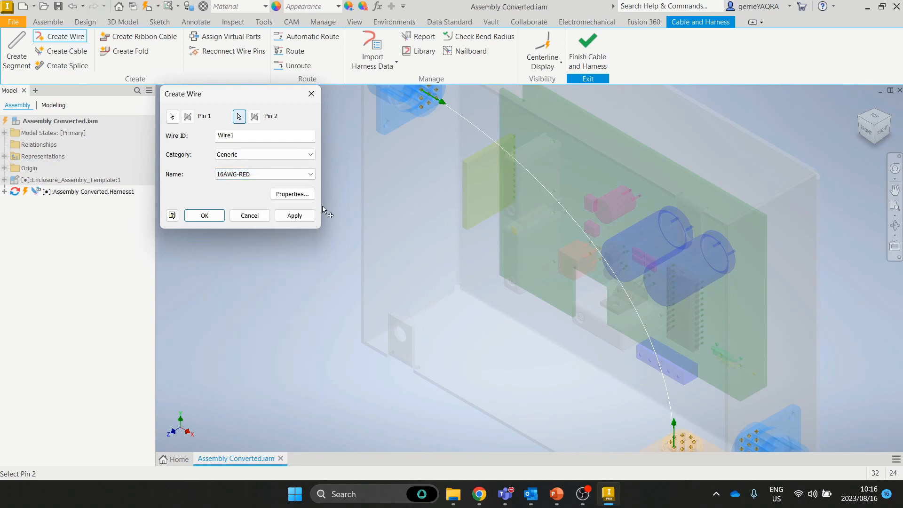
pyautogui.click(296, 217)
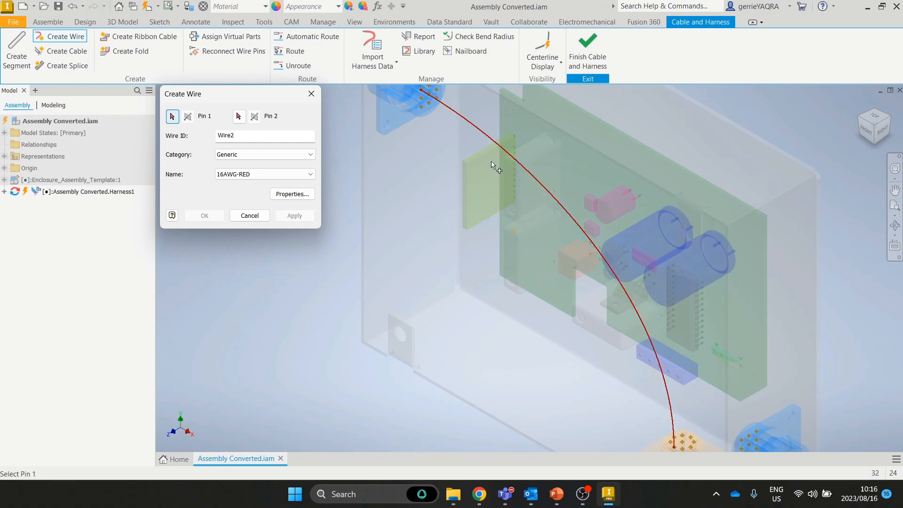
# Step: Create a 16AWG-VIO wire from the upper connector to the lower connector
pyautogui.click(258, 174)
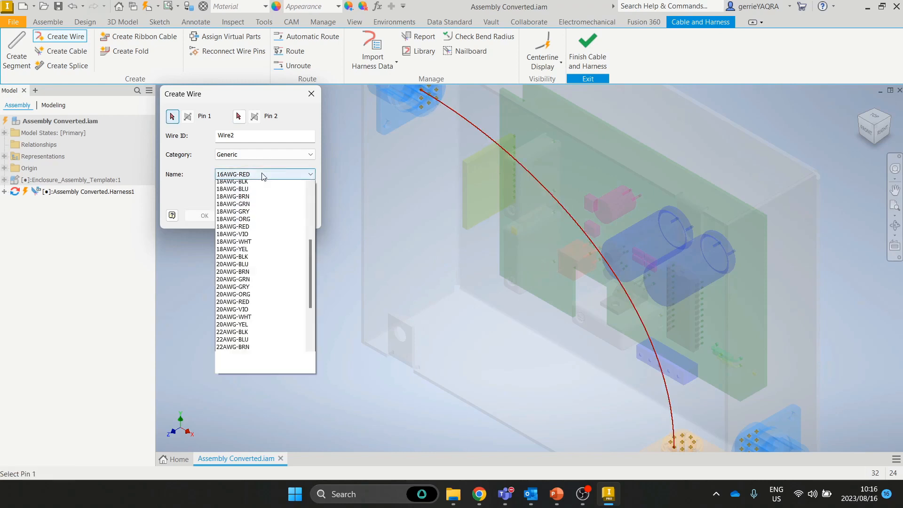
pyautogui.click(255, 191)
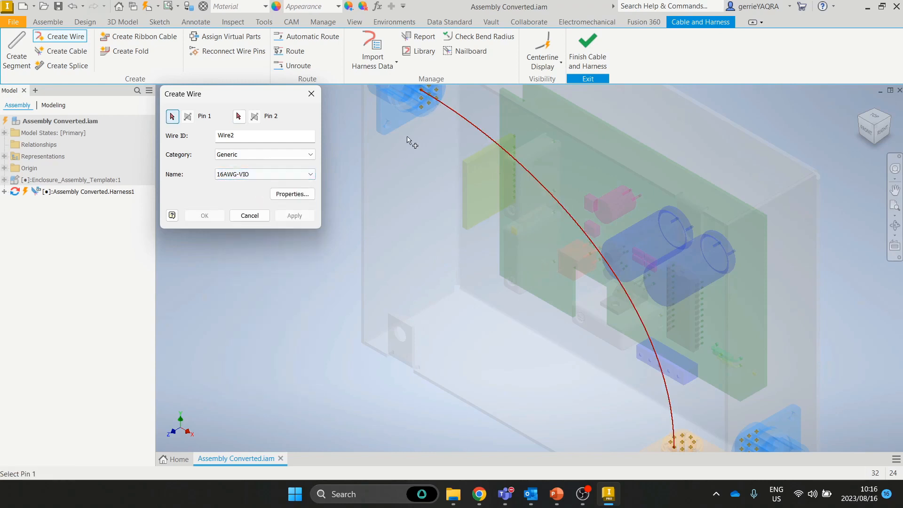
pyautogui.scroll(2, 404, 143)
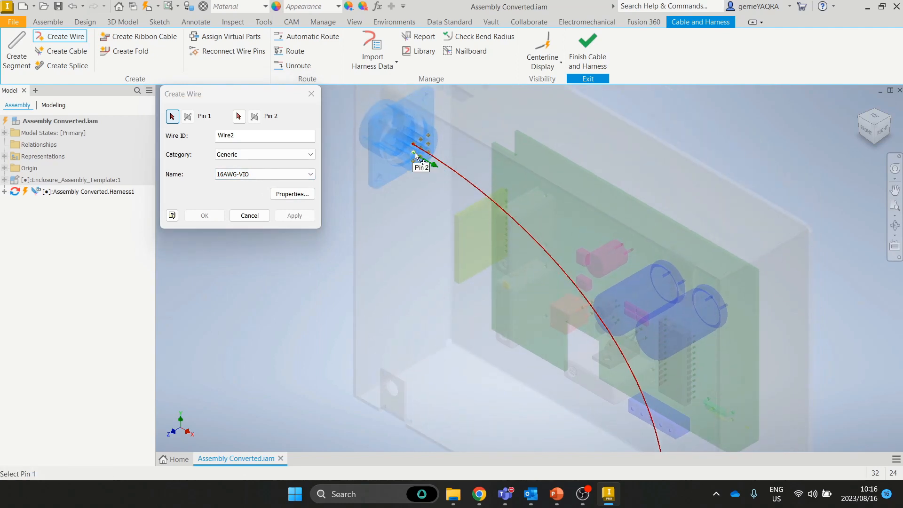
pyautogui.click(415, 152)
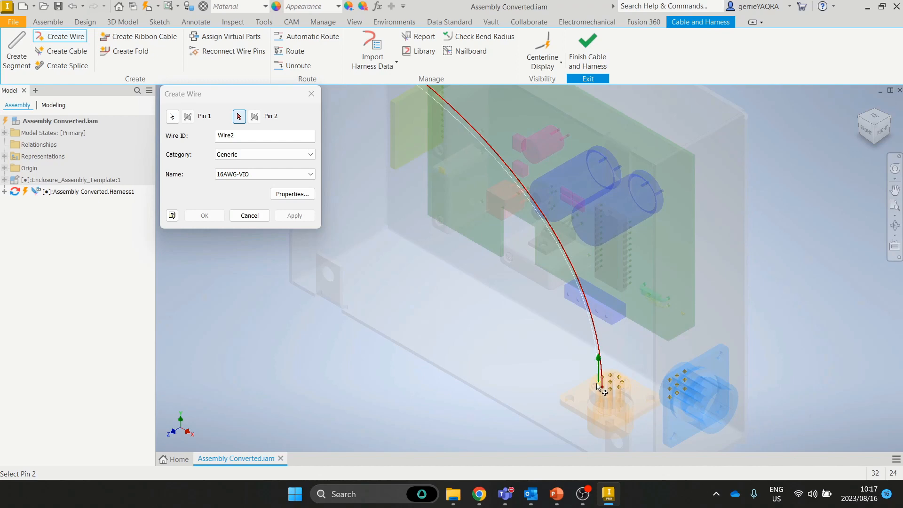
pyautogui.click(600, 383)
pyautogui.click(296, 214)
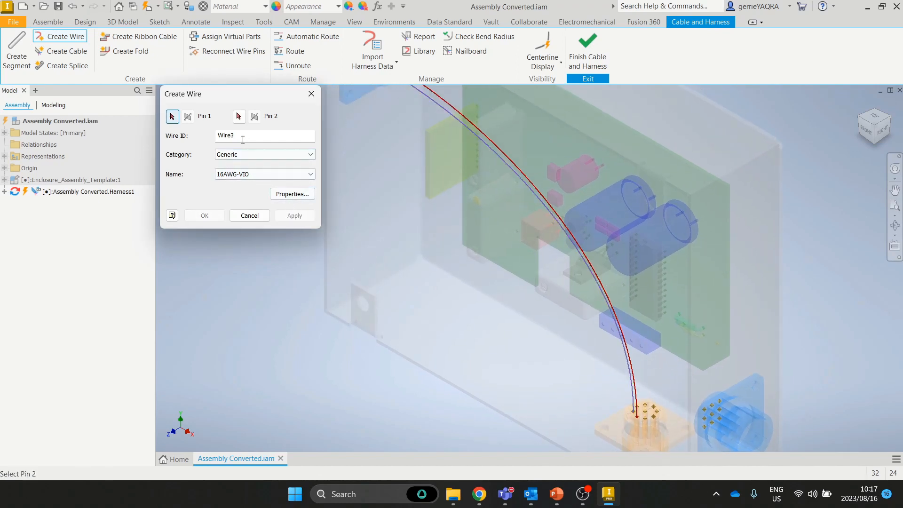
# Step: Create a 16AWG-WHT wire from the upper connector to pin 3 of the lower connector
pyautogui.click(256, 175)
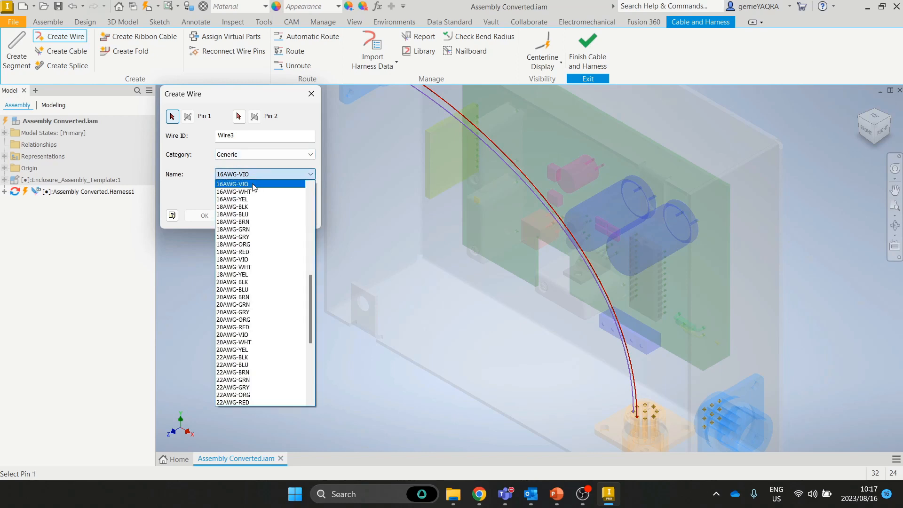
pyautogui.click(253, 192)
pyautogui.moveTo(464, 181); pyautogui.dragTo(513, 282, button='middle')
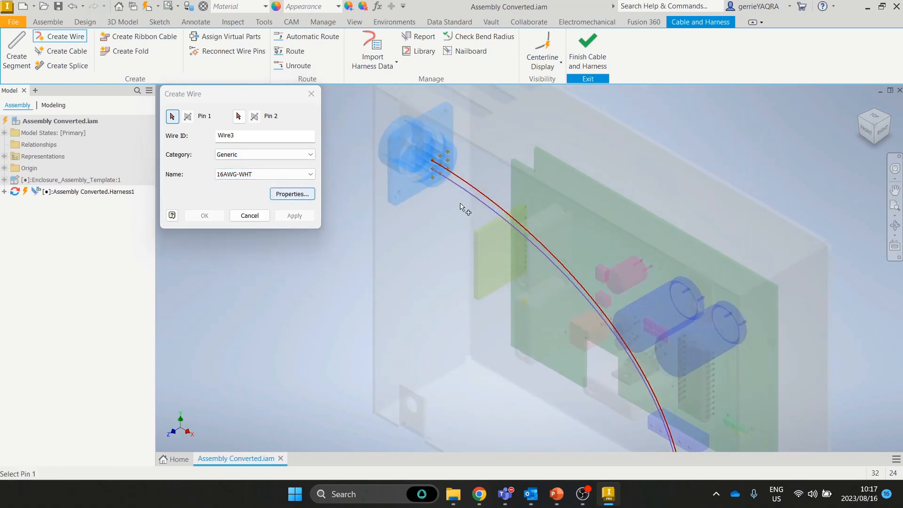
pyautogui.click(433, 178)
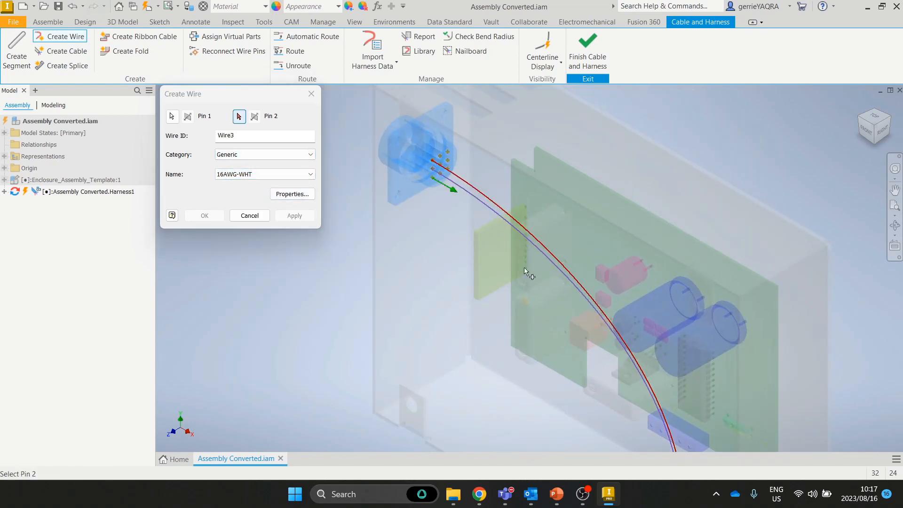
pyautogui.moveTo(599, 364); pyautogui.dragTo(486, 176, button='middle')
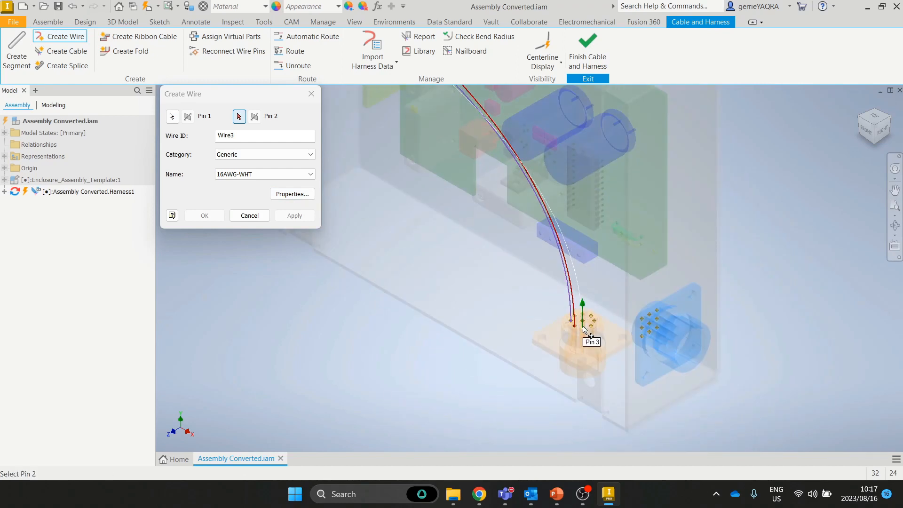
pyautogui.click(584, 328)
pyautogui.click(295, 215)
# Step: Pan the view and close the Create Wire dialog
pyautogui.moveTo(436, 209); pyautogui.dragTo(508, 305, button='middle')
pyautogui.moveTo(402, 179); pyautogui.dragTo(408, 232, button='middle')
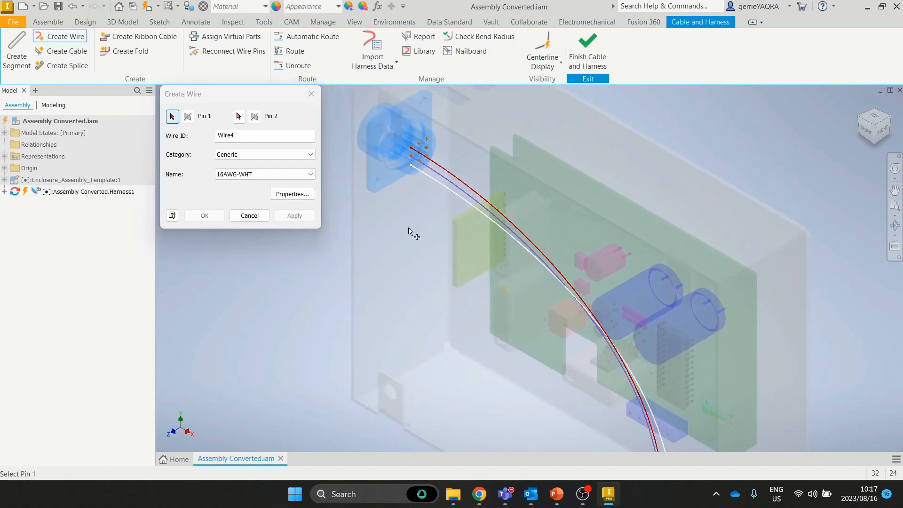
pyautogui.click(259, 215)
# Step: Switch the wires from centerline to Rendered Display and zoom toward the upper connector
pyautogui.click(552, 61)
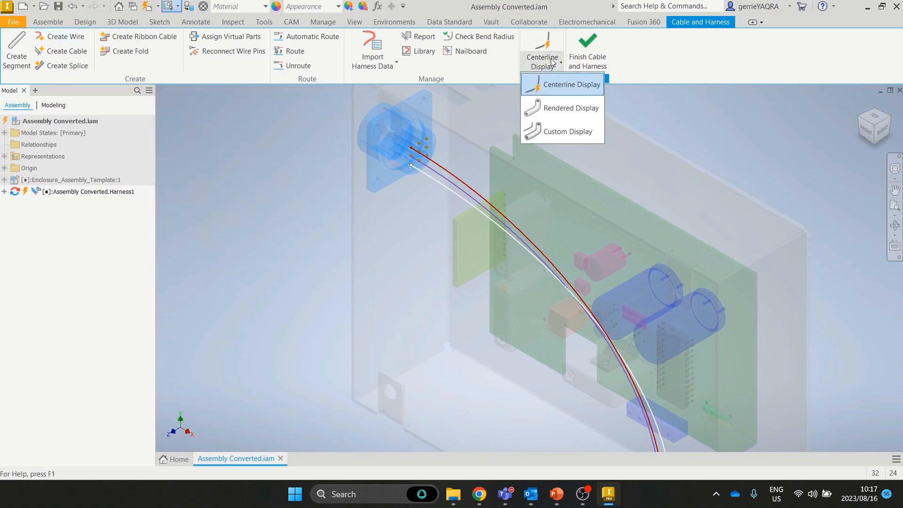
pyautogui.click(568, 111)
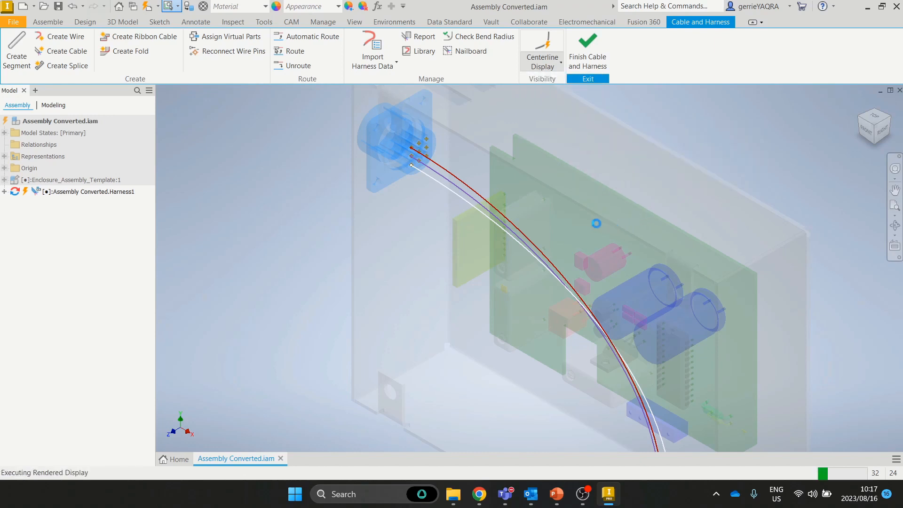
pyautogui.scroll(5, 431, 165)
pyautogui.moveTo(394, 121); pyautogui.dragTo(410, 169, button='middle')
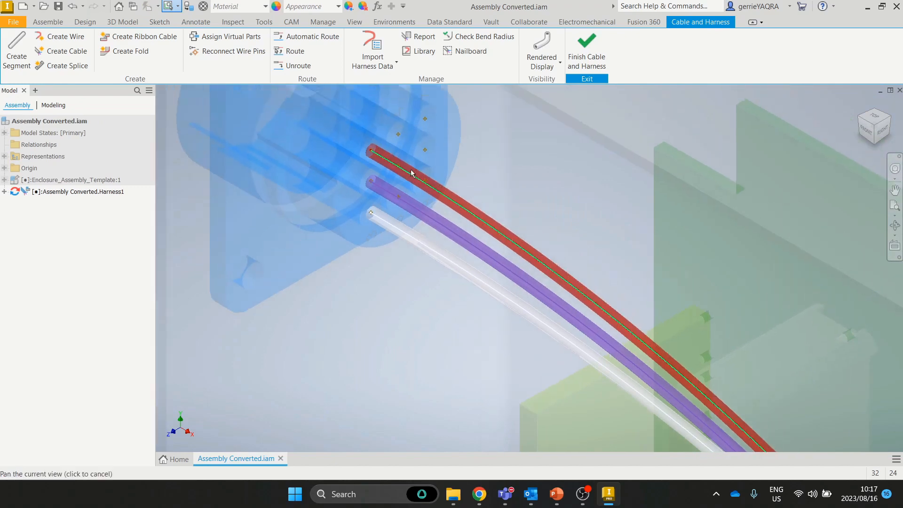
pyautogui.scroll(2, 404, 168)
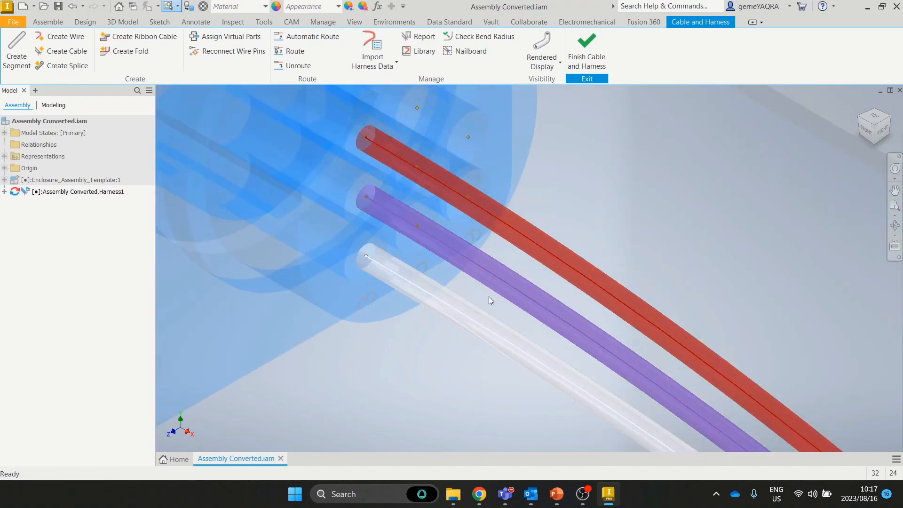
# Step: Inspect the rendered wires around the lower connector, then return to the Home view
pyautogui.press('Home')
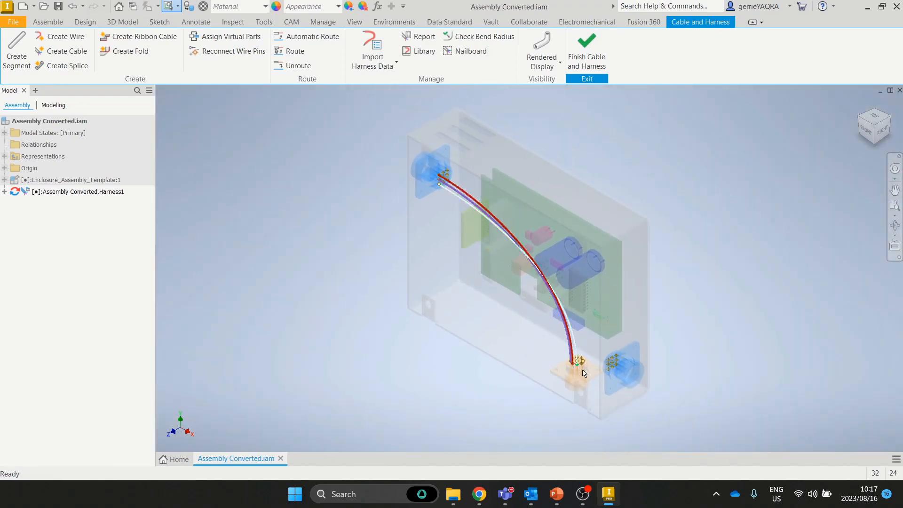
pyautogui.scroll(6, 583, 373)
pyautogui.keyDown('shift'); pyautogui.moveTo(576, 342); pyautogui.dragTo(632, 246, button='middle'); pyautogui.keyUp('shift')
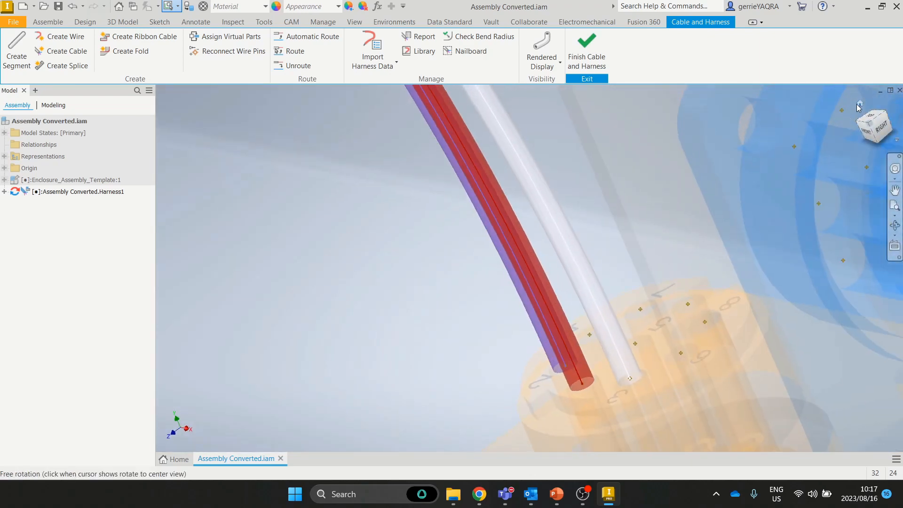
pyautogui.click(858, 104)
pyautogui.scroll(3, 470, 178)
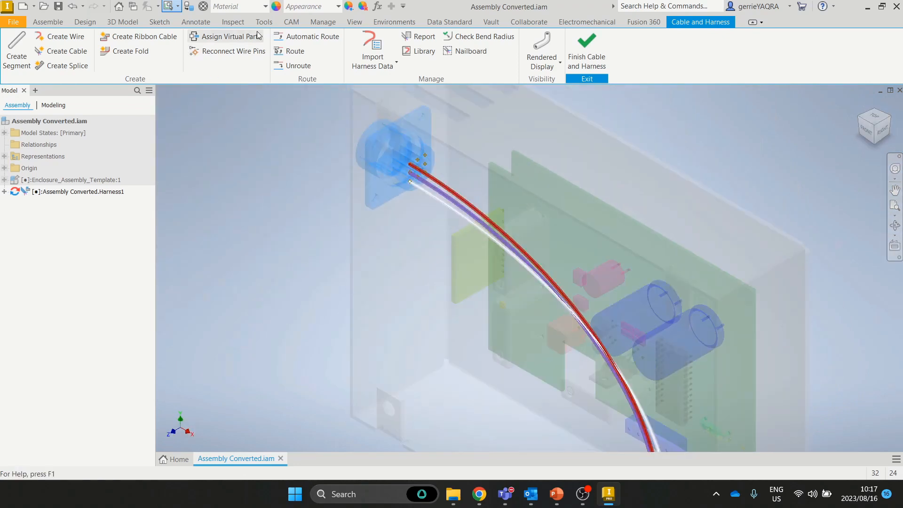
# Step: Create Wire4 as 14AWG-YEL from an upper-connector pin to a lower-connector pin
pyautogui.click(63, 37)
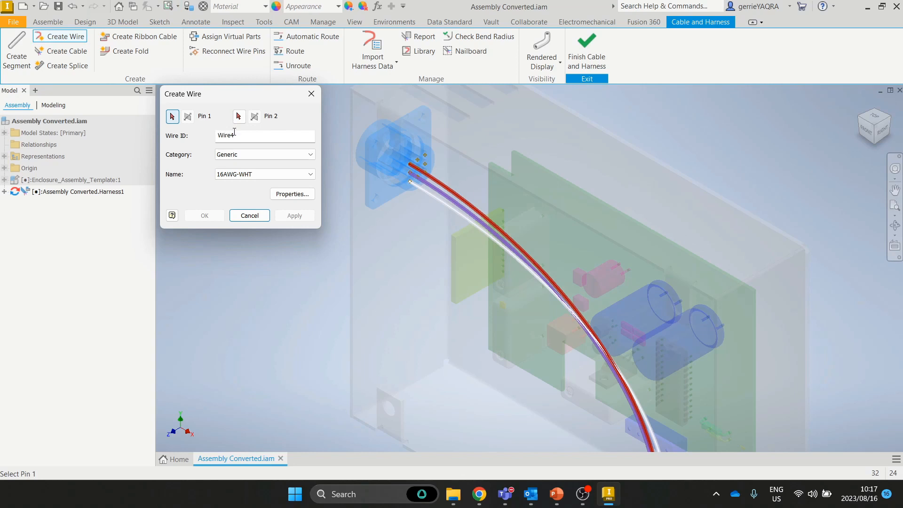
pyautogui.click(257, 175)
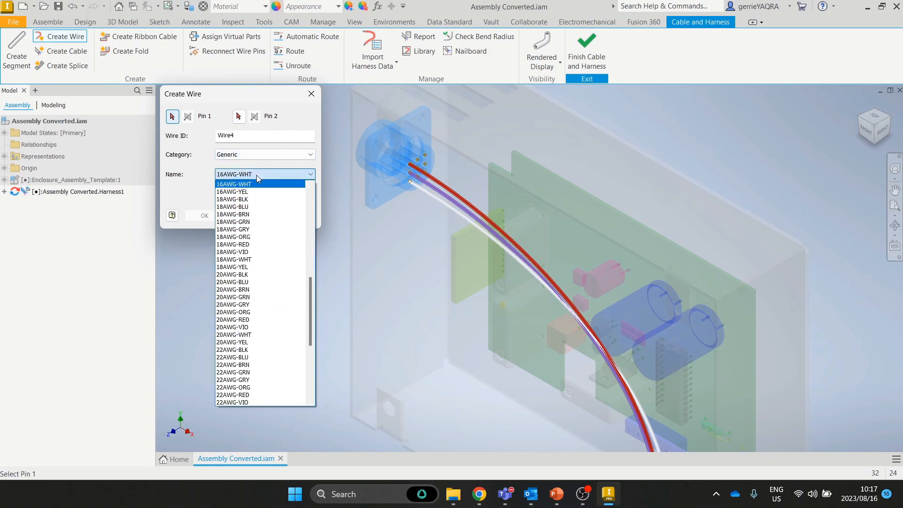
pyautogui.scroll(3, 245, 215)
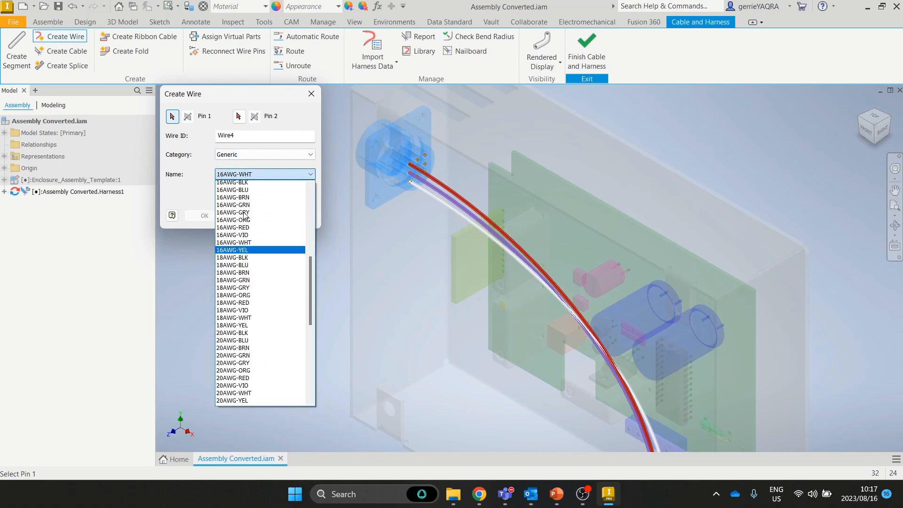
pyautogui.scroll(1, 246, 215)
pyautogui.click(254, 207)
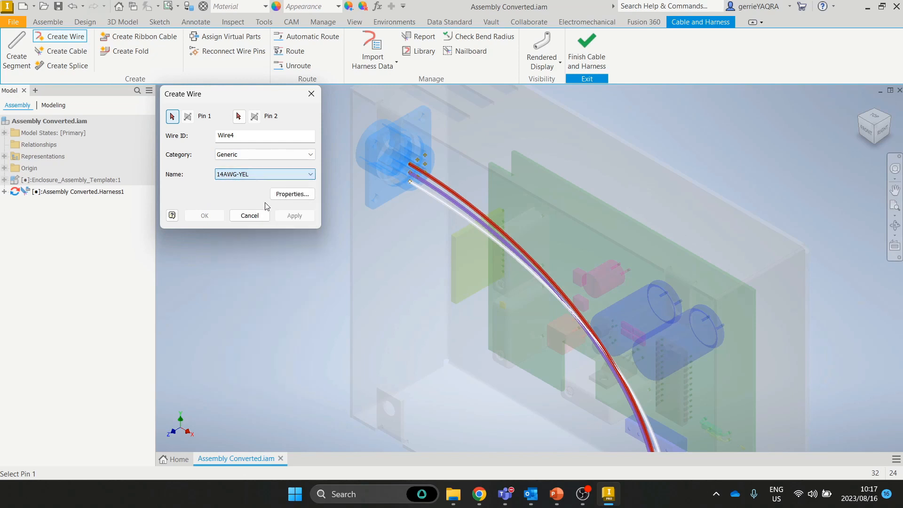
pyautogui.click(417, 163)
pyautogui.moveTo(580, 401); pyautogui.dragTo(551, 261, button='middle')
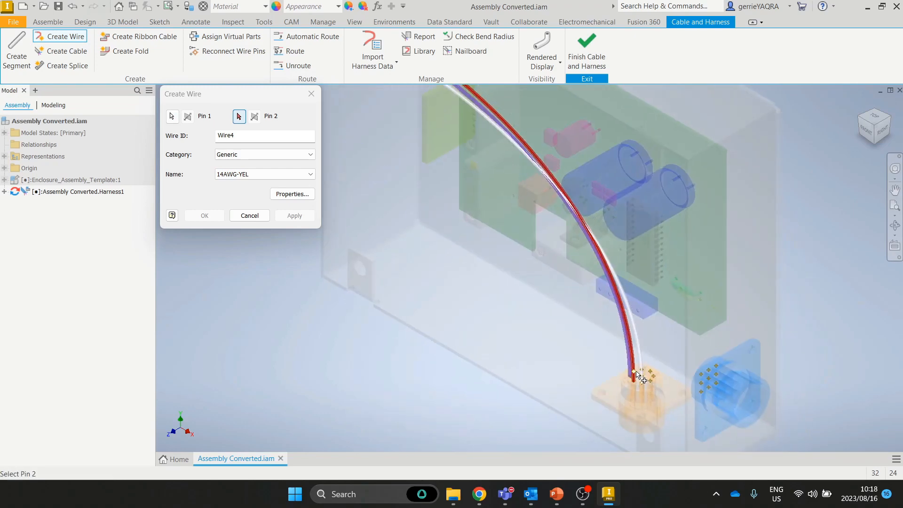
pyautogui.scroll(5, 636, 372)
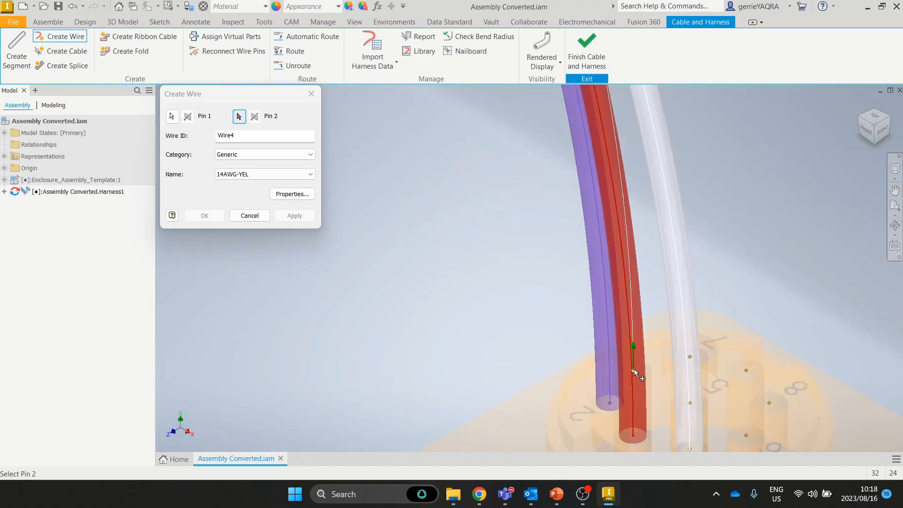
pyautogui.click(689, 403)
pyautogui.scroll(-3, 662, 394)
pyautogui.moveTo(661, 394); pyautogui.dragTo(518, 213, button='middle')
pyautogui.click(293, 217)
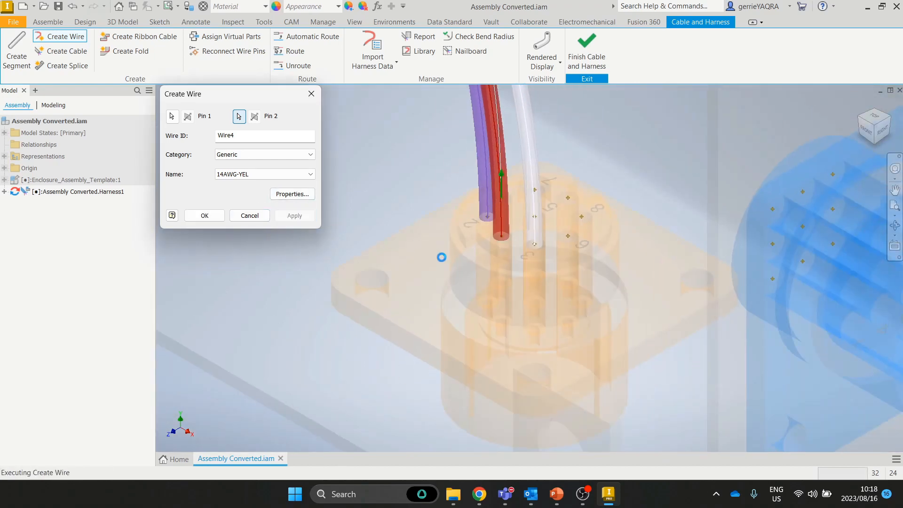
# Step: Set the next wire to 14AWG-GRY and pick Pin 5 on the lower connector as its first end
pyautogui.click(258, 174)
pyautogui.scroll(1, 257, 184)
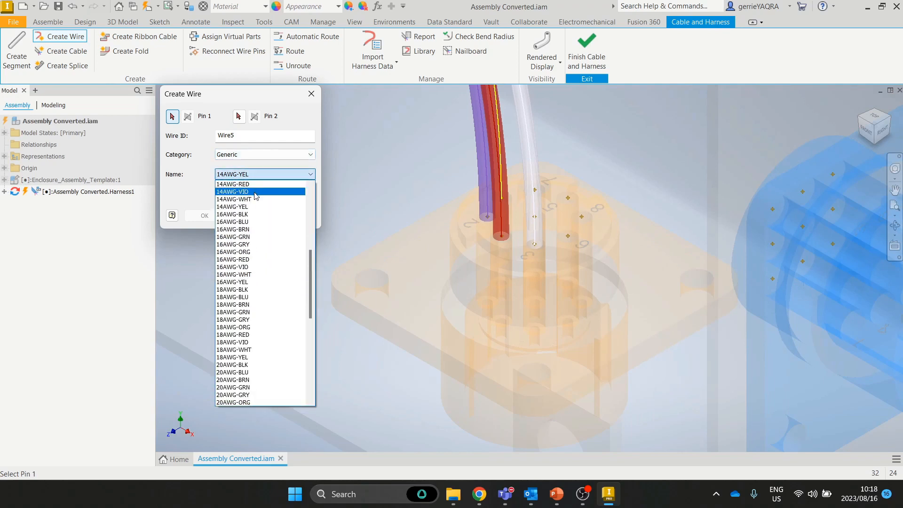
pyautogui.scroll(1, 256, 196)
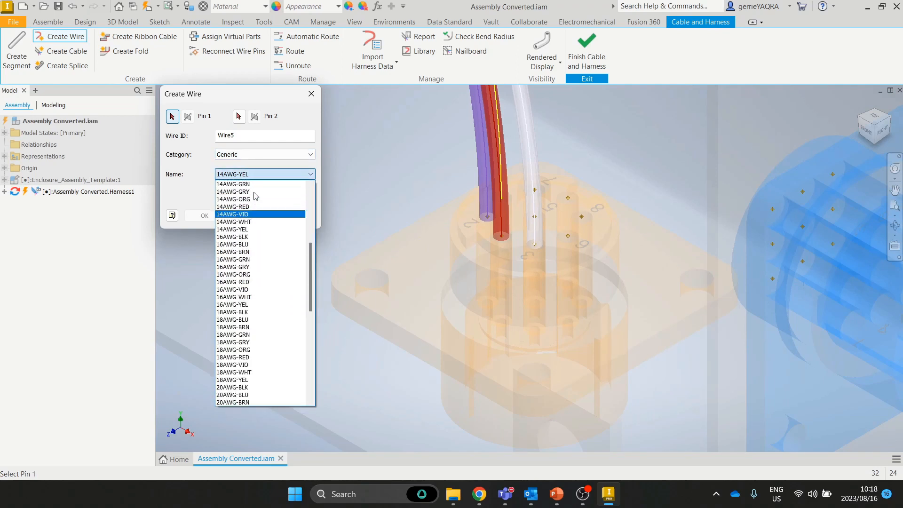
pyautogui.click(256, 192)
pyautogui.click(534, 217)
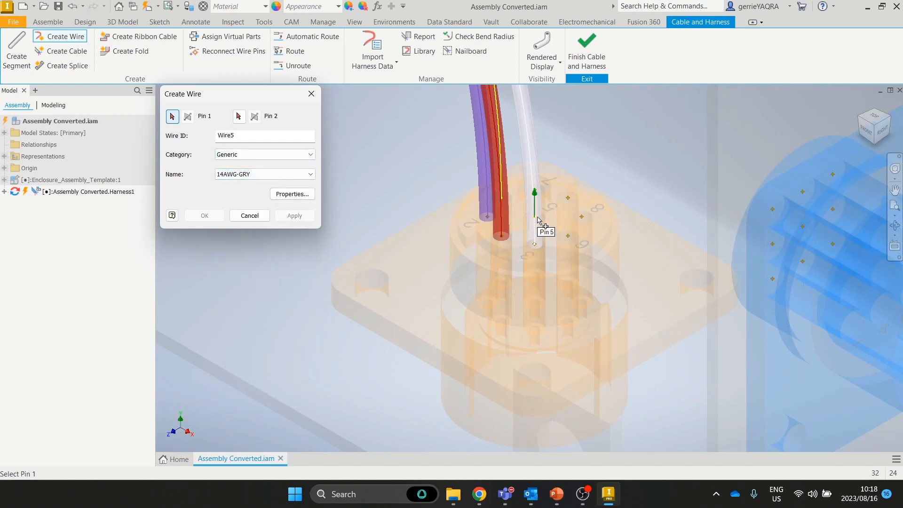
pyautogui.scroll(-10, 420, 229)
pyautogui.scroll(-3, 420, 229)
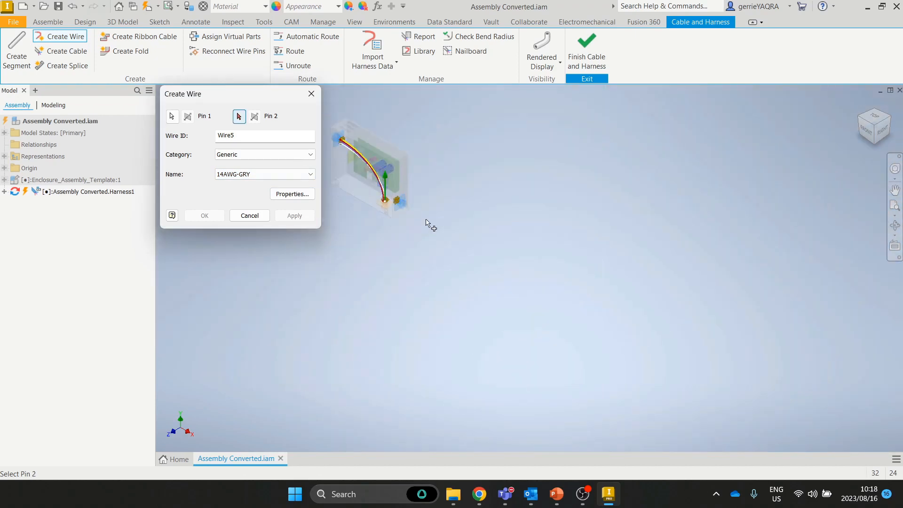
pyautogui.scroll(8, 428, 223)
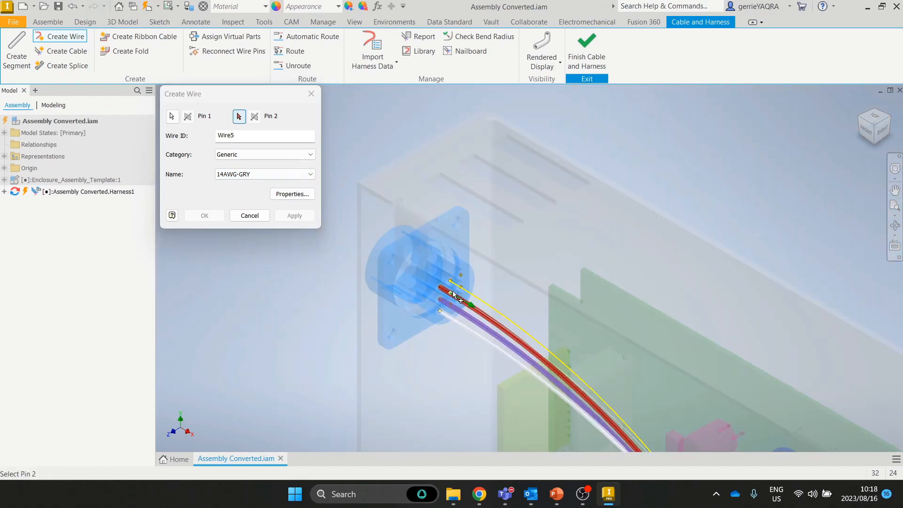
pyautogui.scroll(6, 451, 295)
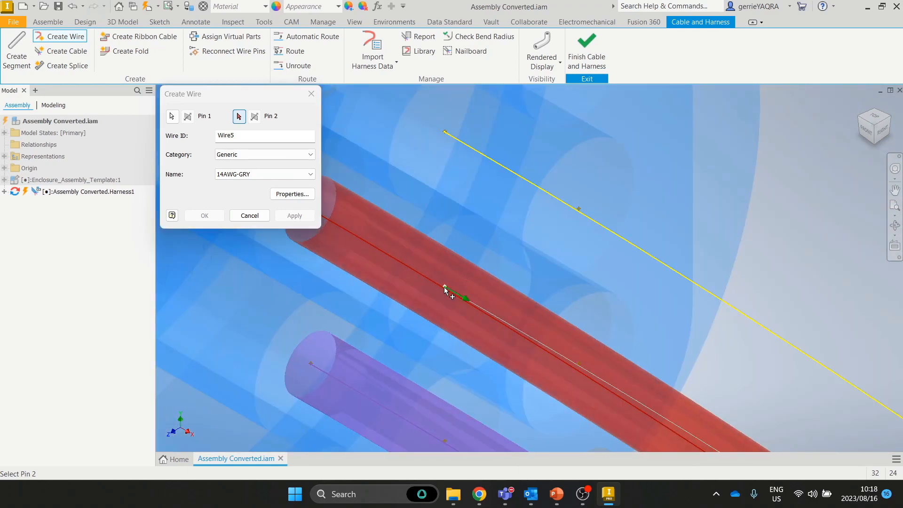
# Step: End the gray wire on an upper-connector pin and create it as Wire5
pyautogui.click(446, 289)
pyautogui.scroll(-5, 560, 339)
pyautogui.moveTo(630, 380); pyautogui.dragTo(494, 201, button='middle')
pyautogui.scroll(-3, 599, 285)
pyautogui.moveTo(705, 398); pyautogui.dragTo(544, 202, button='middle')
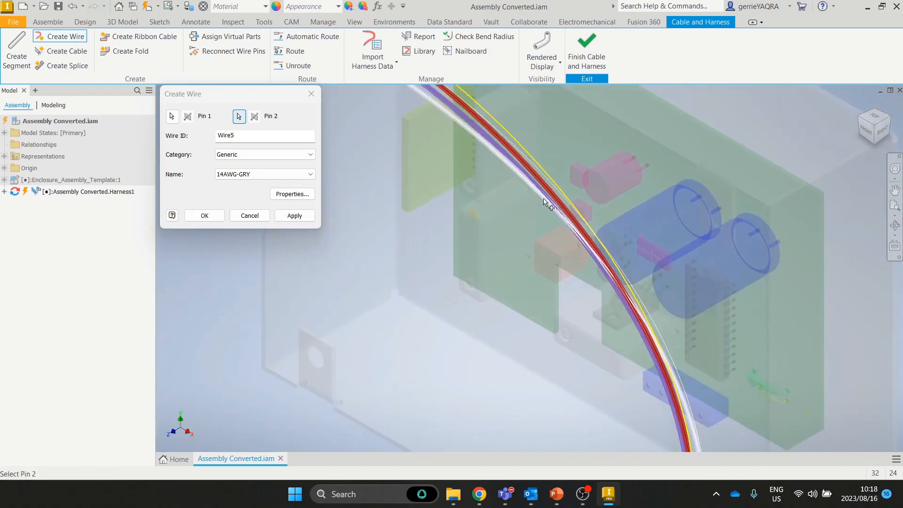
pyautogui.moveTo(583, 292); pyautogui.dragTo(493, 136, button='middle')
pyautogui.click(294, 215)
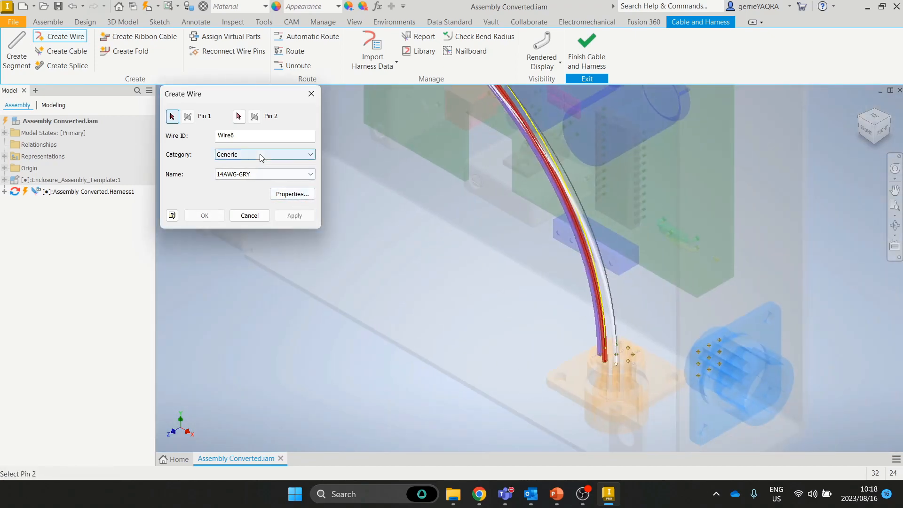
# Step: Create green 14AWG-GRN Wire6 from Pin 6 on the lower connector to the upper connector
pyautogui.click(264, 174)
pyautogui.scroll(1, 264, 185)
pyautogui.scroll(1, 264, 185)
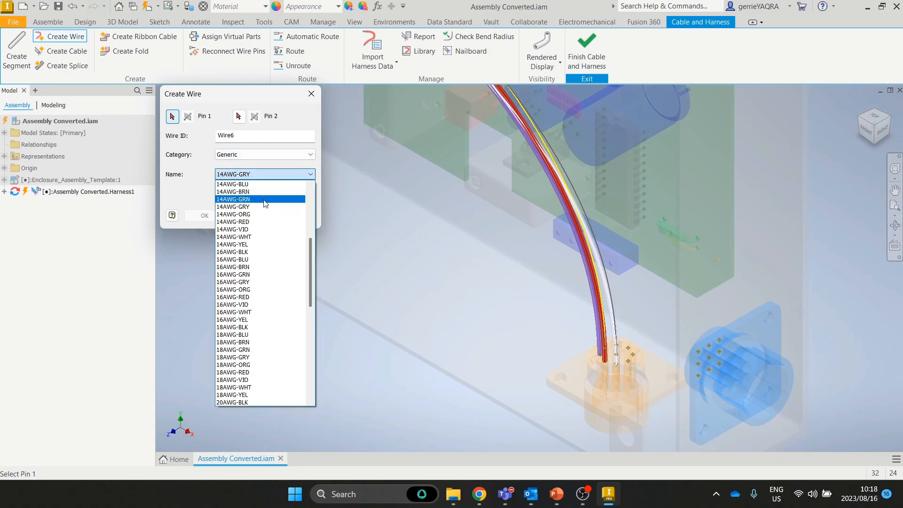
pyautogui.click(264, 199)
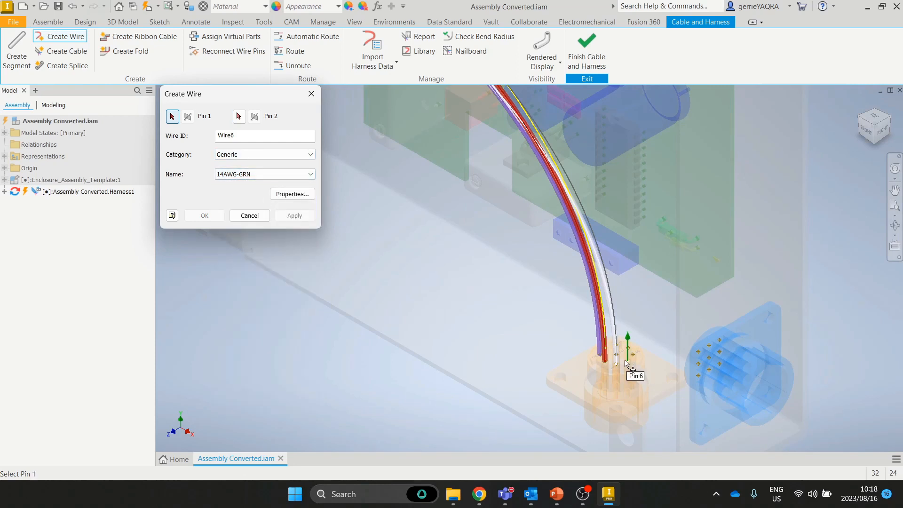
pyautogui.click(626, 363)
pyautogui.scroll(-5, 473, 177)
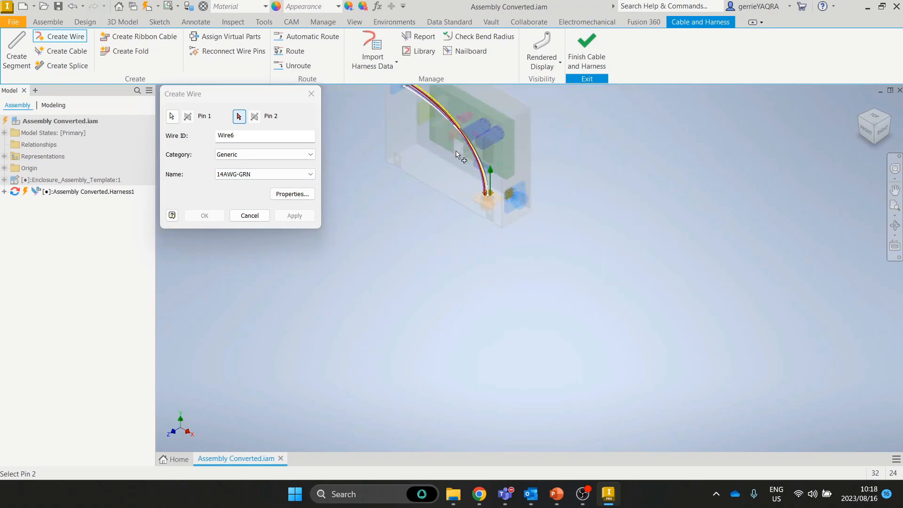
pyautogui.scroll(10, 456, 153)
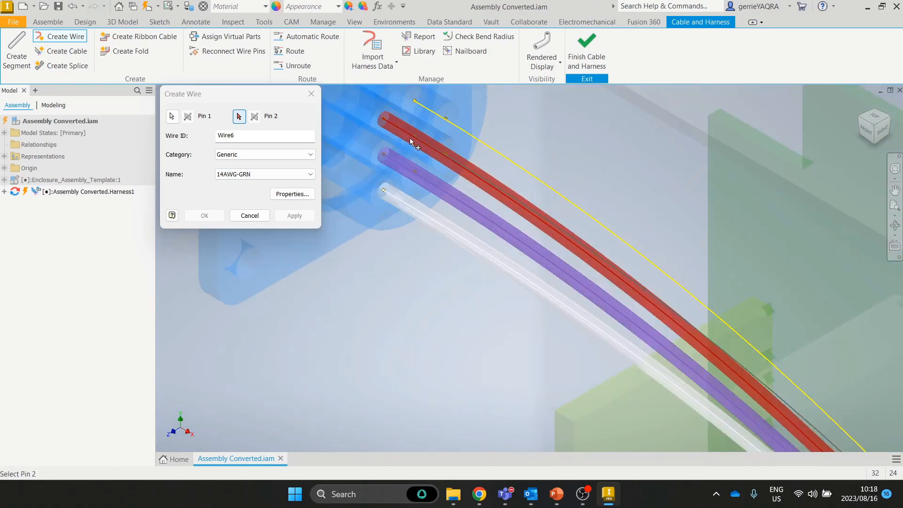
pyautogui.scroll(2, 436, 179)
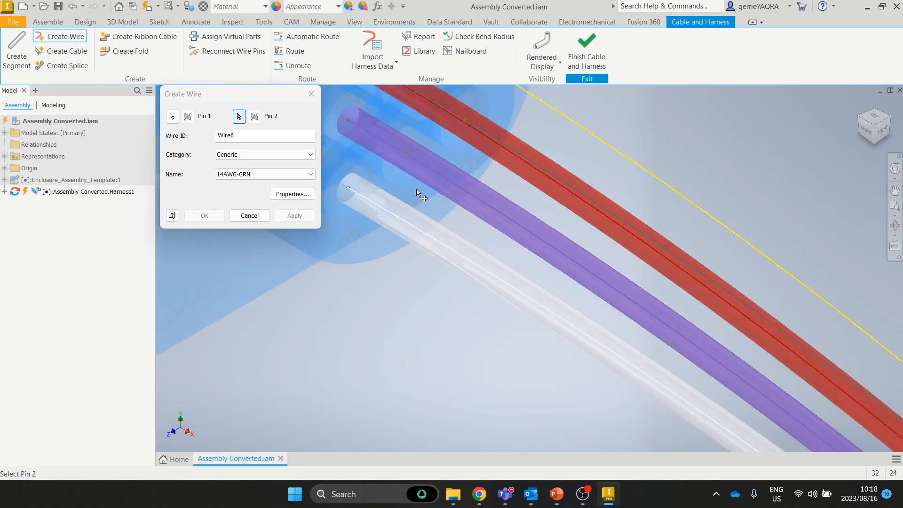
pyautogui.click(408, 151)
pyautogui.scroll(-2, 533, 236)
pyautogui.scroll(-1, 534, 238)
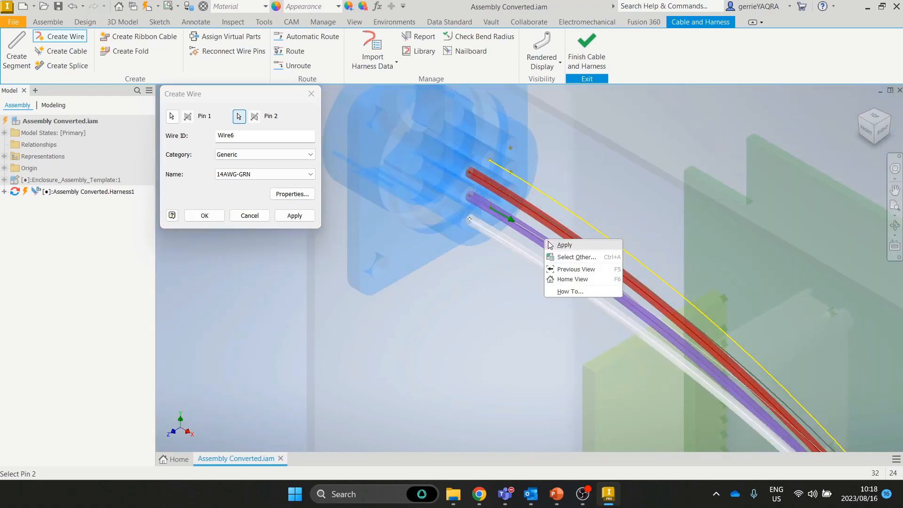
pyautogui.click(549, 245)
# Step: Set up black 20AWG-BLK Wire7 from pin 7 on the blue connector to the orange connector
pyautogui.moveTo(550, 261); pyautogui.dragTo(526, 165, button='middle')
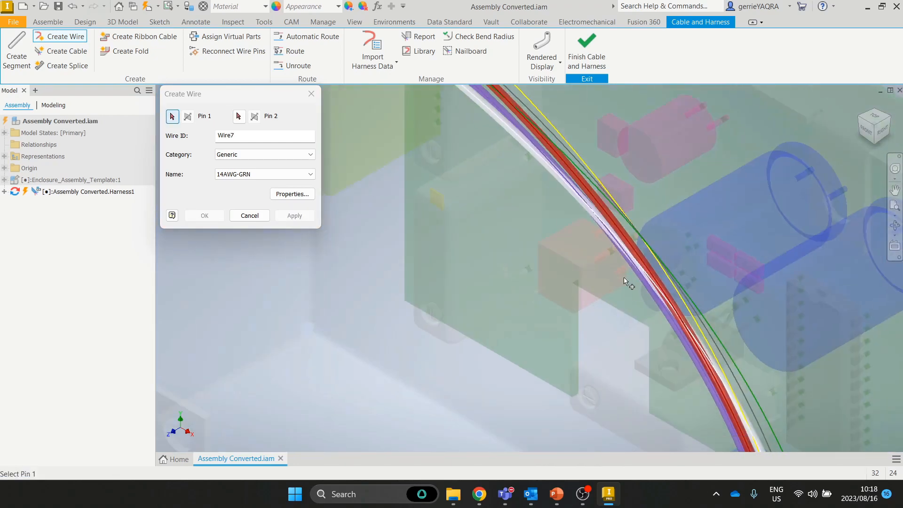
pyautogui.scroll(-10, 624, 277)
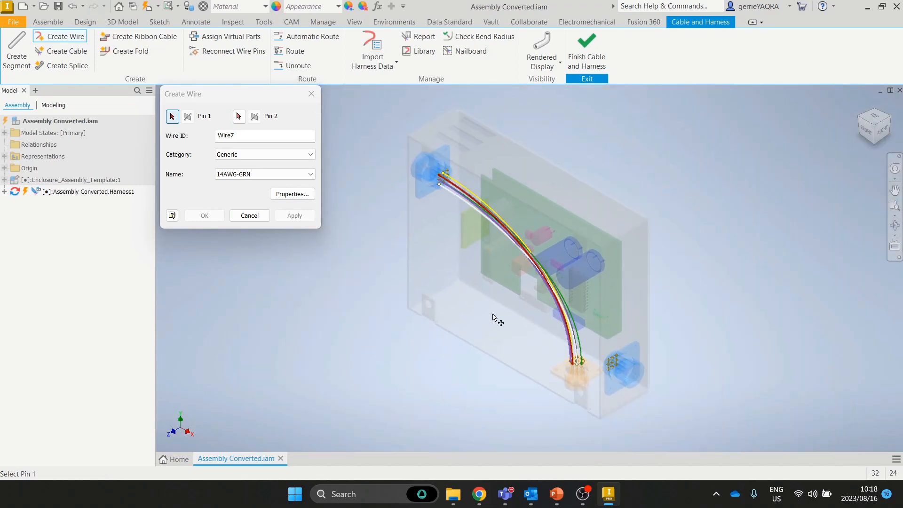
pyautogui.click(275, 174)
pyautogui.scroll(3, 266, 199)
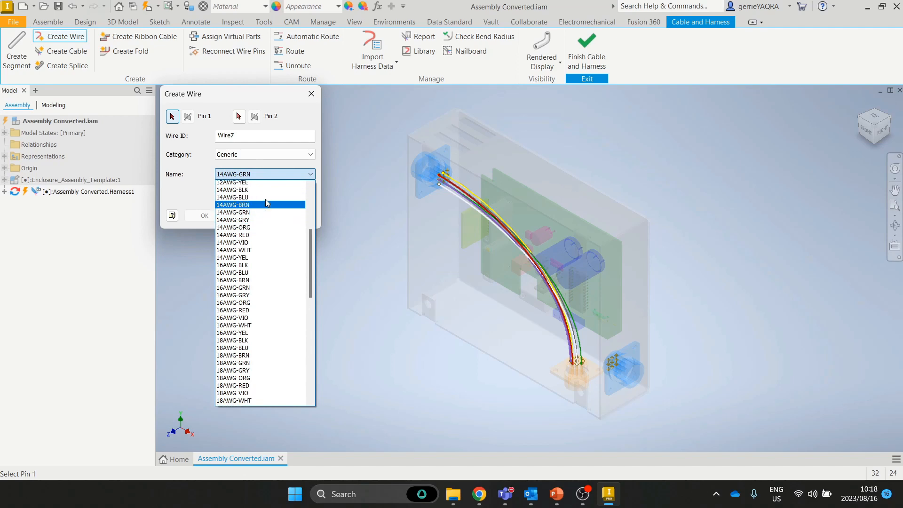
pyautogui.scroll(-10, 266, 213)
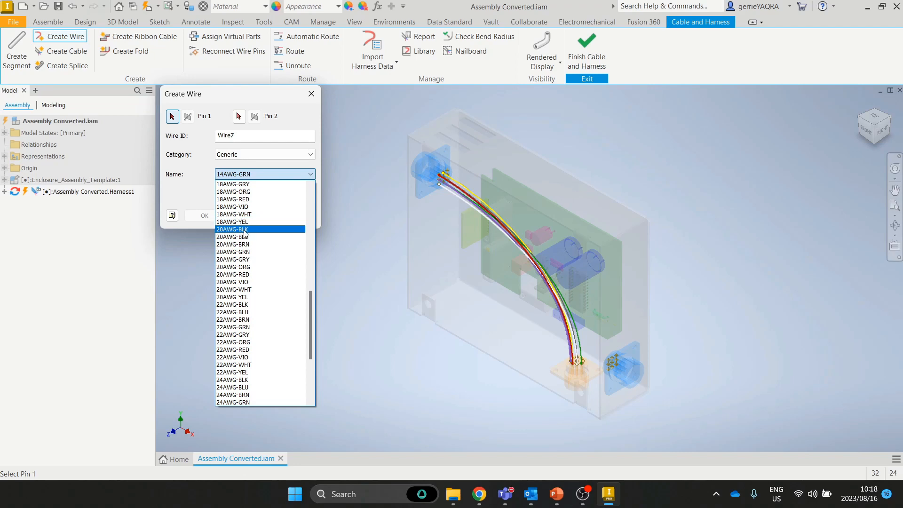
pyautogui.click(245, 230)
pyautogui.scroll(5, 439, 172)
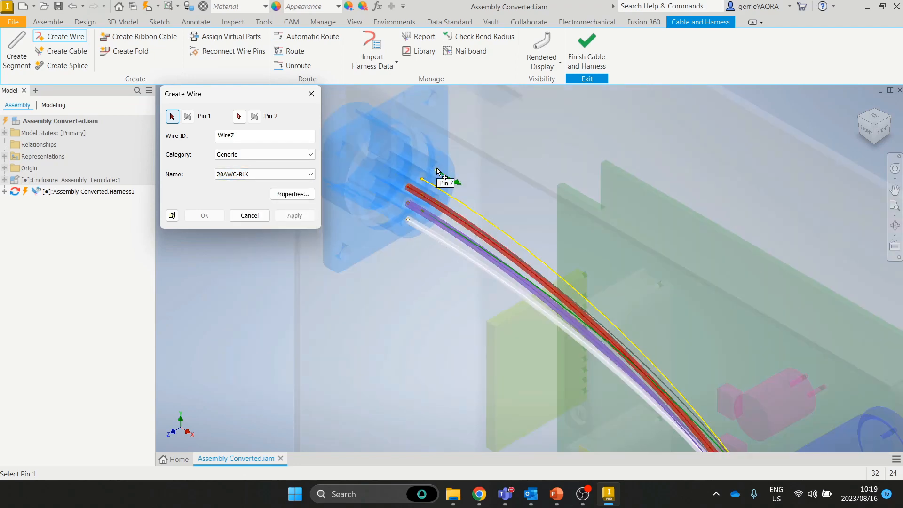
pyautogui.click(436, 171)
pyautogui.moveTo(651, 376); pyautogui.dragTo(497, 157, button='middle')
pyautogui.keyDown('shift'); pyautogui.moveTo(560, 346); pyautogui.dragTo(536, 342, button='middle'); pyautogui.keyUp('shift')
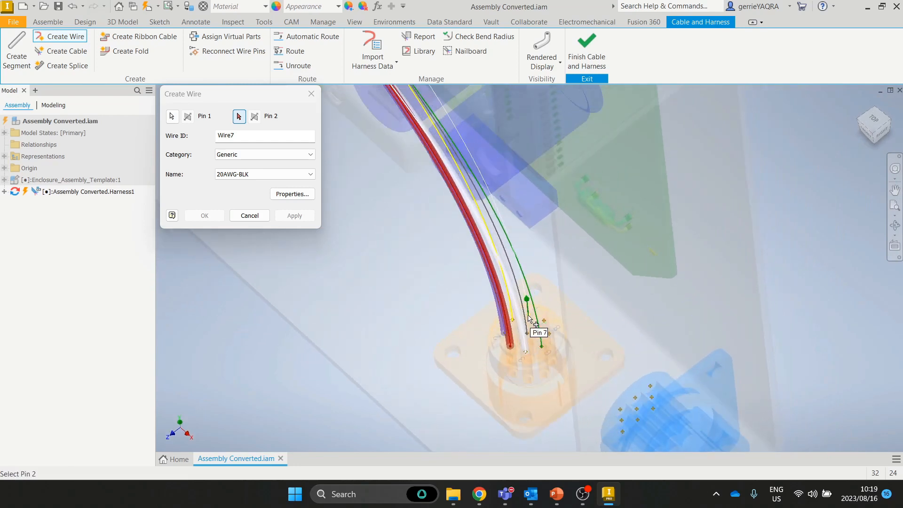
pyautogui.click(294, 215)
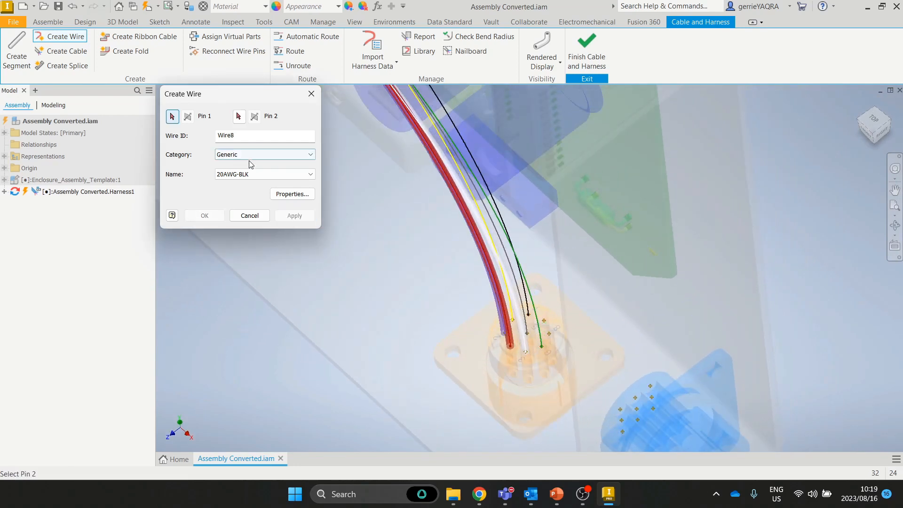
# Step: Apply Wire7, then add blue 20AWG-BLU Wire8 from pin 8 on the orange connector to the blue connector
pyautogui.click(249, 174)
pyautogui.click(249, 174)
pyautogui.click(250, 137)
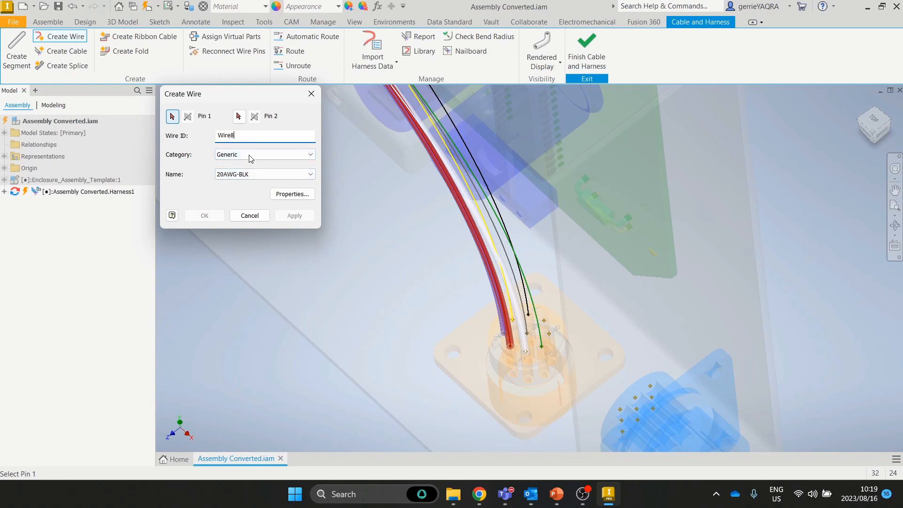
pyautogui.click(264, 174)
pyautogui.scroll(1, 250, 207)
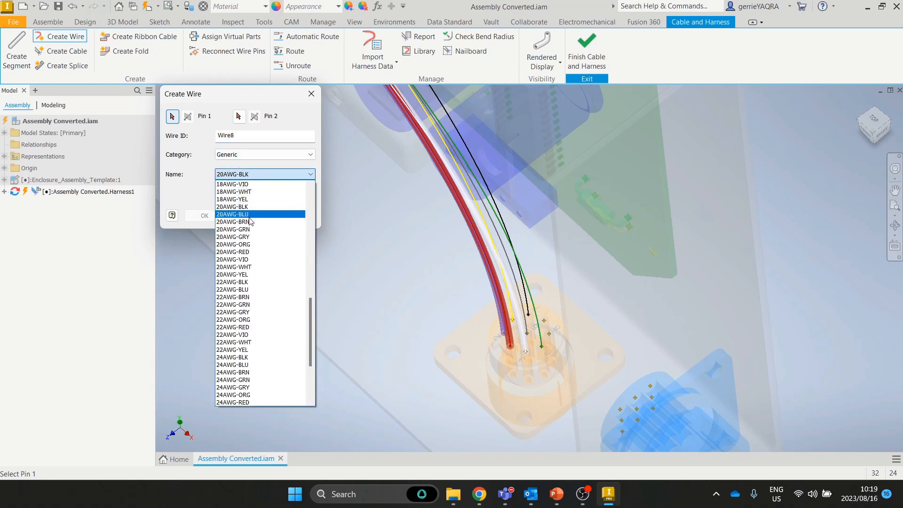
pyautogui.click(253, 216)
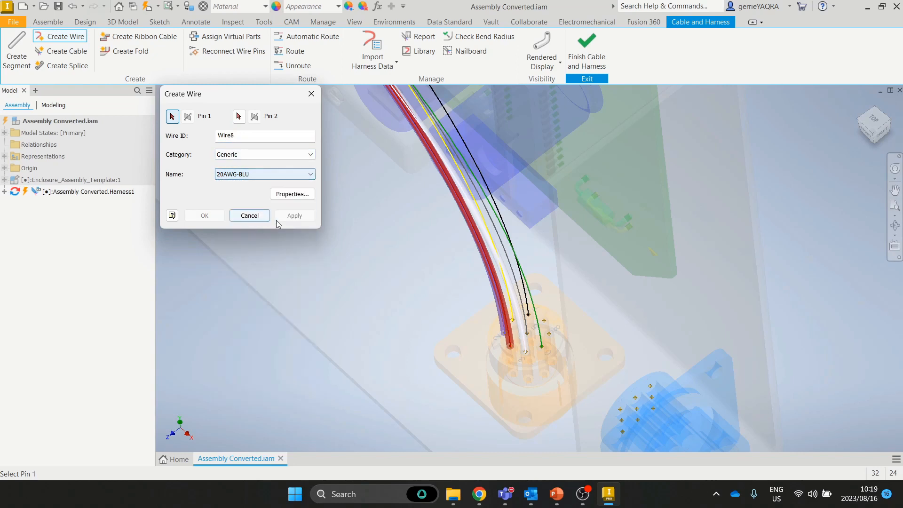
pyautogui.click(548, 332)
pyautogui.scroll(-5, 523, 249)
pyautogui.scroll(5, 412, 118)
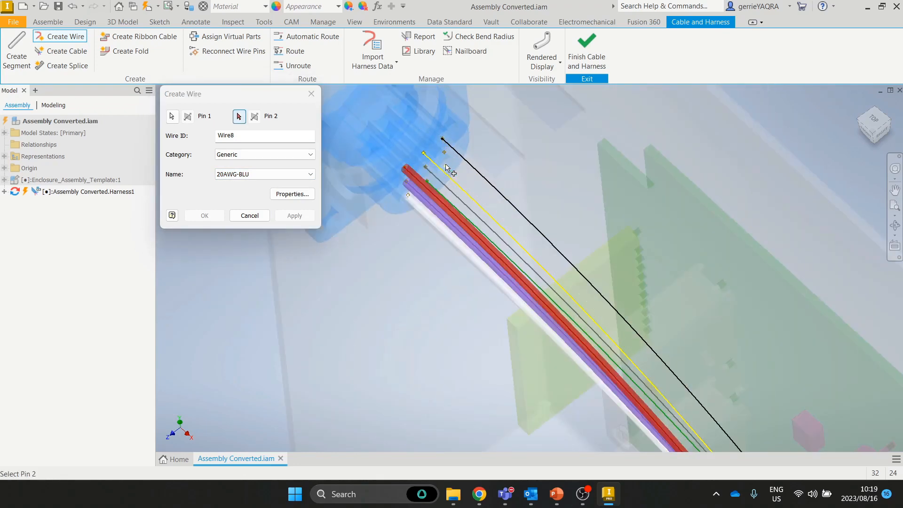
pyautogui.scroll(3, 446, 168)
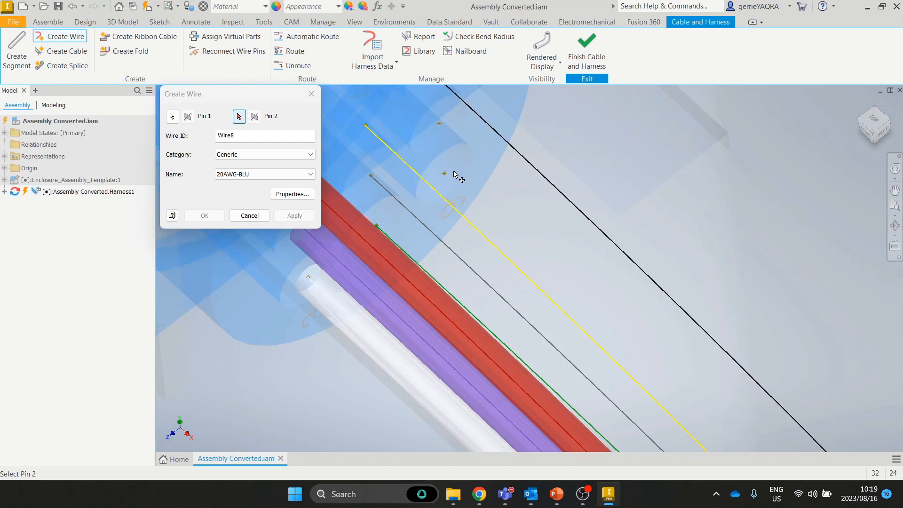
pyautogui.click(439, 125)
pyautogui.click(294, 215)
# Step: Add orange 20AWG-ORG Wire9 between the two connectors and close Create Wire
pyautogui.click(263, 173)
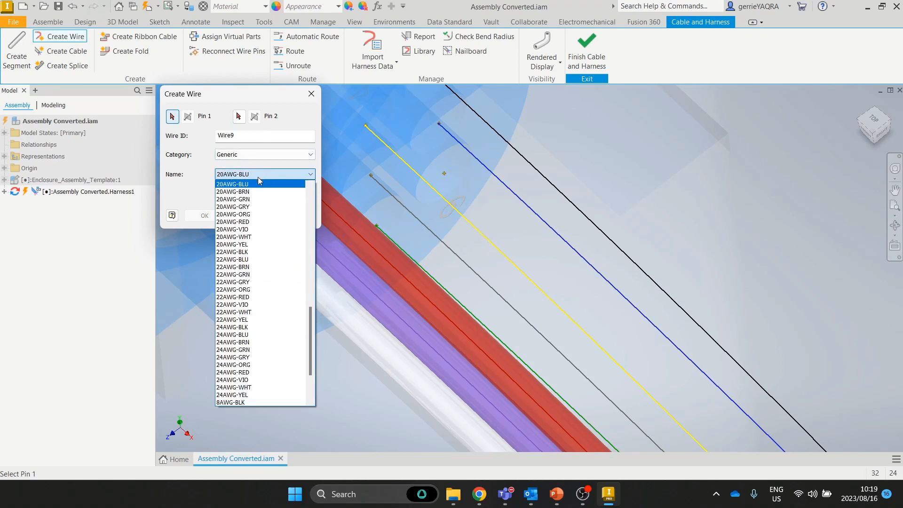
pyautogui.click(258, 214)
pyautogui.click(445, 175)
pyautogui.scroll(6, 489, 197)
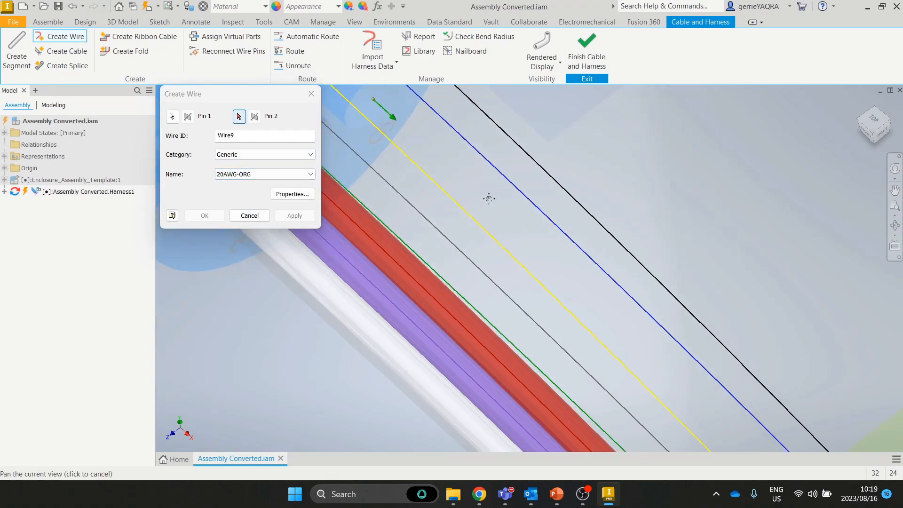
pyautogui.scroll(2, 644, 347)
pyautogui.scroll(-6, 630, 324)
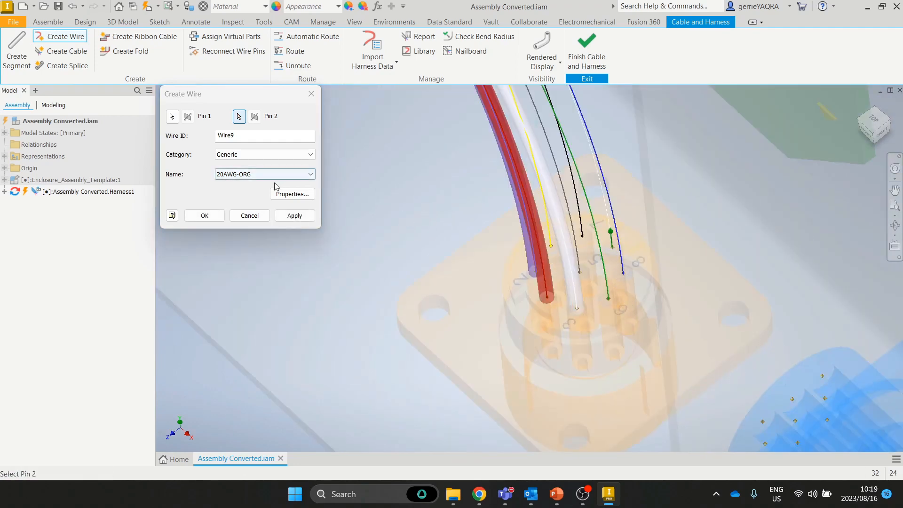
pyautogui.click(292, 215)
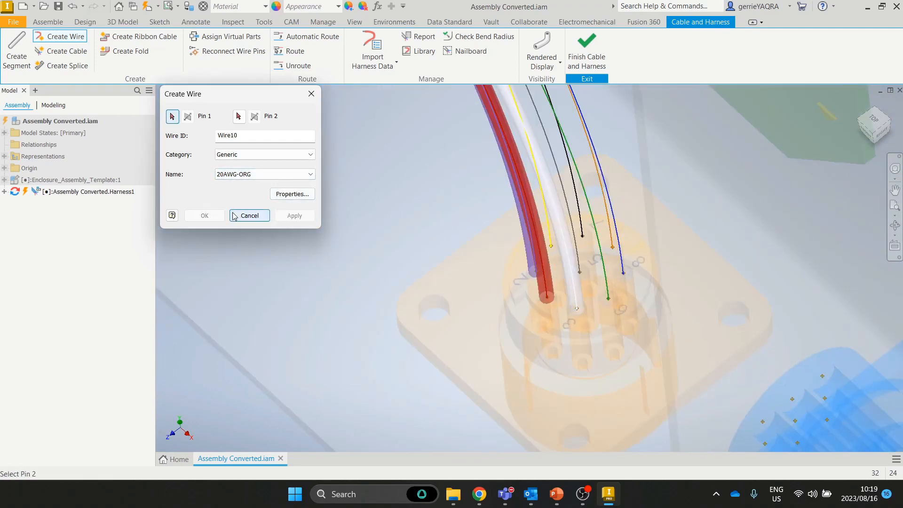
pyautogui.click(249, 215)
# Step: Switch the harness to Rendered Display so all wires show as solid coloured tubes
pyautogui.click(542, 59)
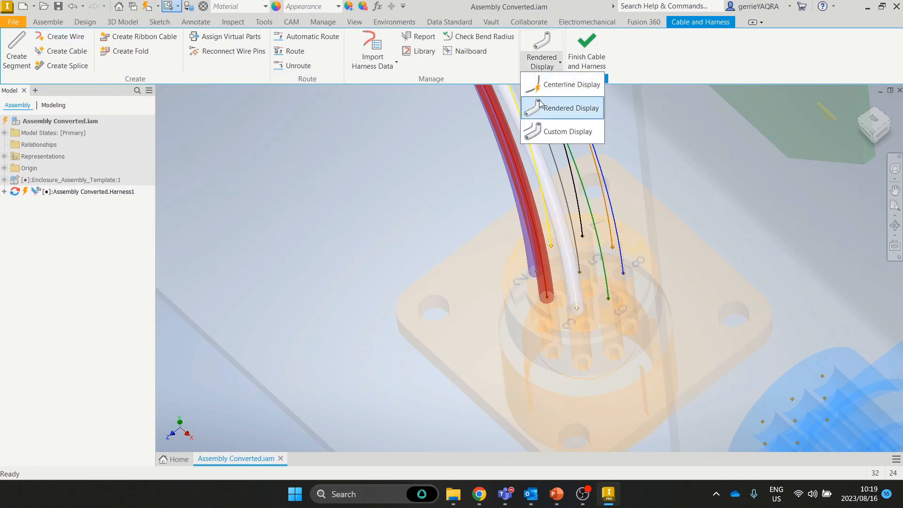
pyautogui.click(539, 102)
pyautogui.moveTo(612, 171); pyautogui.dragTo(600, 249, button='middle')
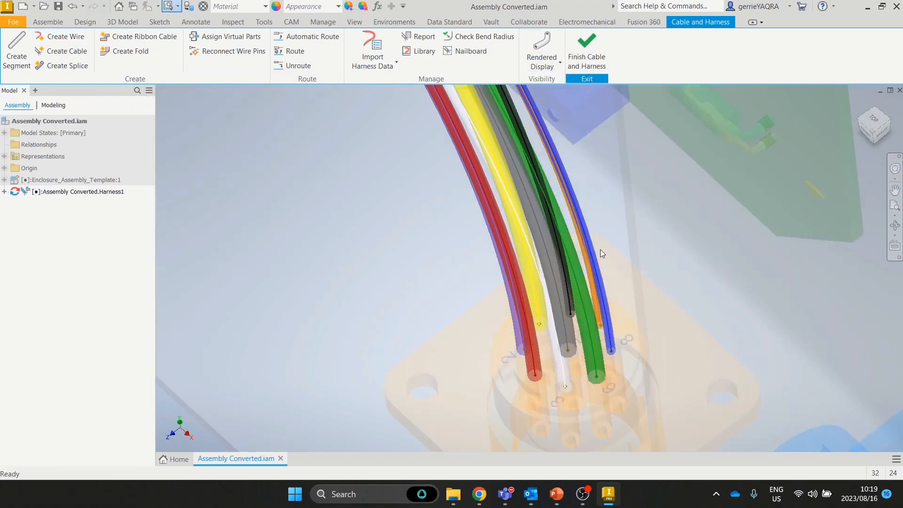
pyautogui.moveTo(593, 199)
pyautogui.keyDown('shift'); pyautogui.mouseDown(button='middle')
pyautogui.moveTo(624, 210)
pyautogui.moveTo(639, 193)
pyautogui.moveTo(598, 204)
pyautogui.moveTo(612, 185)
pyautogui.moveTo(647, 167)
pyautogui.moveTo(720, 196)
pyautogui.moveTo(665, 158)
pyautogui.moveTo(625, 160)
pyautogui.mouseUp(button='middle'); pyautogui.keyUp('shift')
# Step: Return to the home isometric view and frame the wire bundle above the orange connector
pyautogui.scroll(-5, 654, 159)
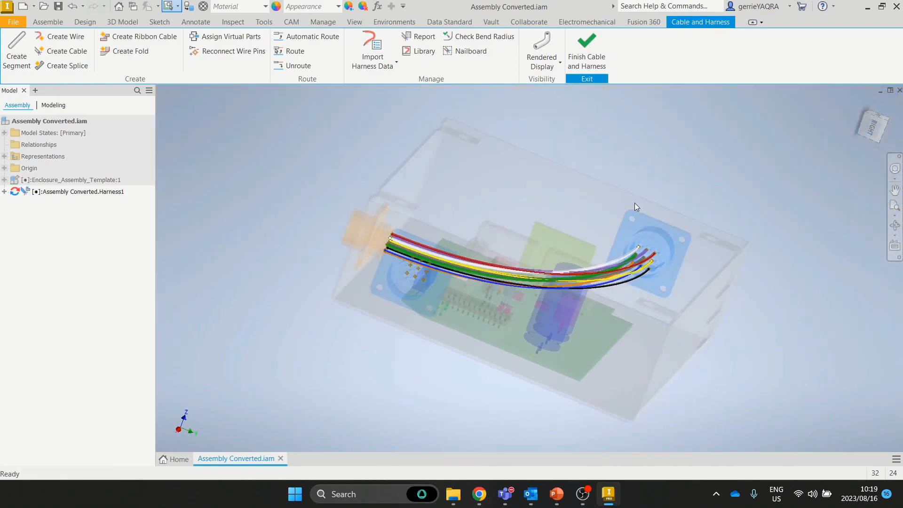
pyautogui.keyDown('shift'); pyautogui.moveTo(648, 222); pyautogui.dragTo(670, 204, button='middle'); pyautogui.keyUp('shift')
pyautogui.click(856, 102)
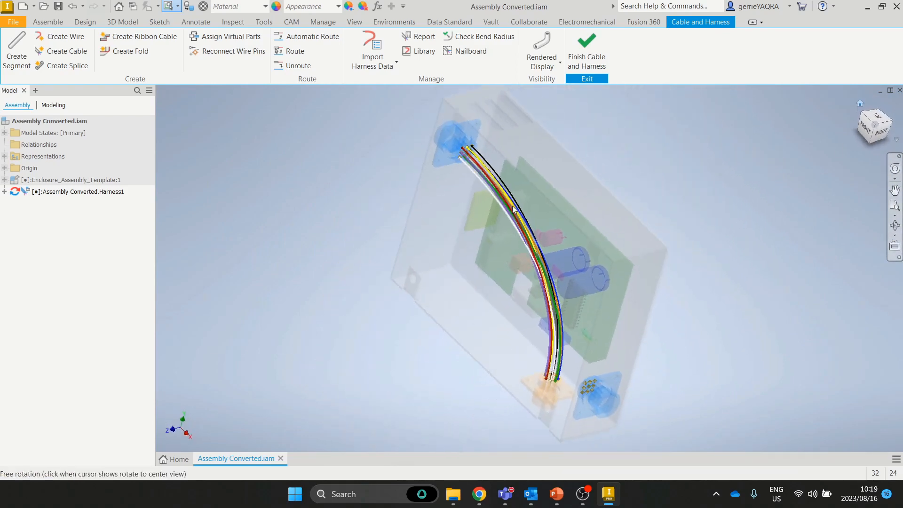
pyautogui.scroll(3, 490, 355)
pyautogui.moveTo(534, 262); pyautogui.dragTo(538, 347, button='middle')
pyautogui.moveTo(442, 169); pyautogui.dragTo(460, 225, button='middle')
pyautogui.moveTo(579, 352); pyautogui.dragTo(505, 193, button='middle')
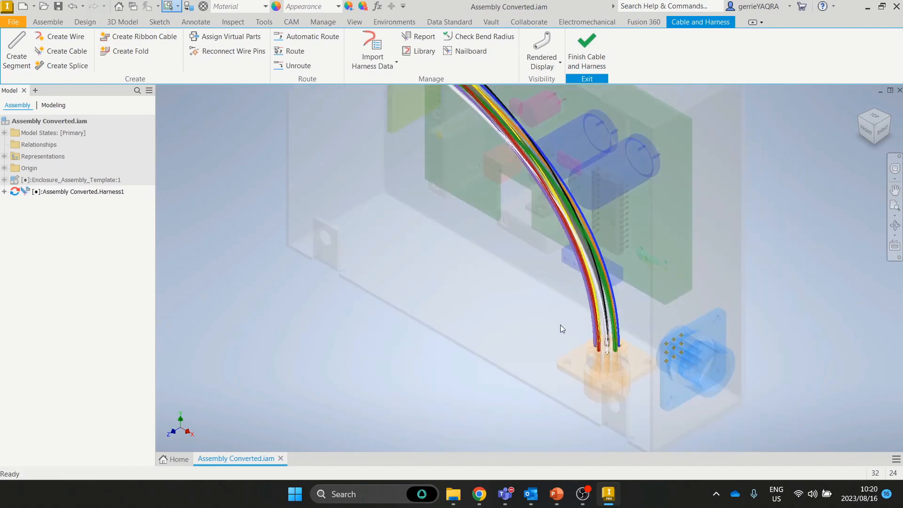
pyautogui.moveTo(425, 180); pyautogui.dragTo(474, 245, button='middle')
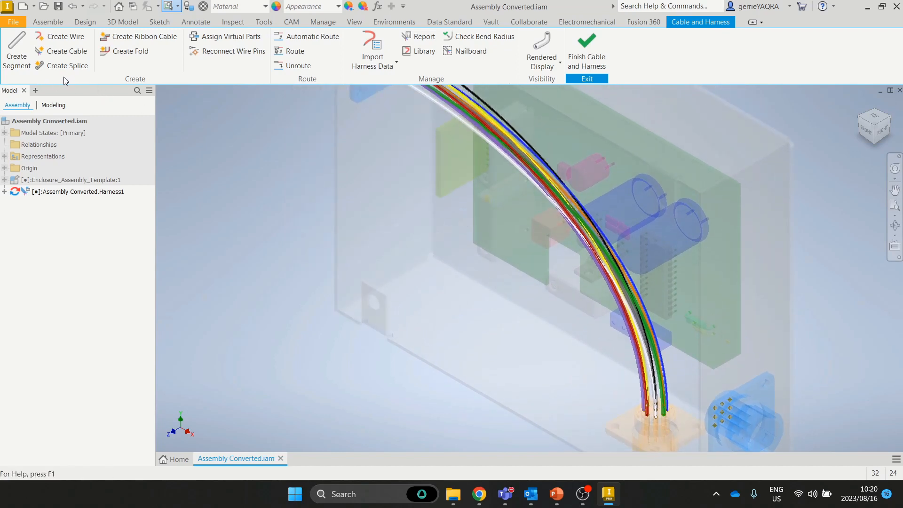
# Step: Start a new harness segment with its first point on the face at a 3 mm offset
pyautogui.click(23, 49)
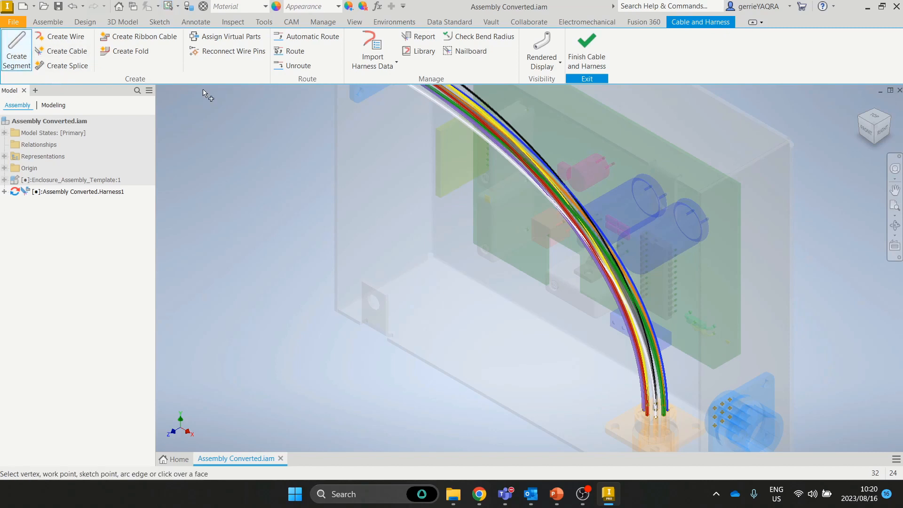
pyautogui.rightClick(380, 156)
pyautogui.click(406, 177)
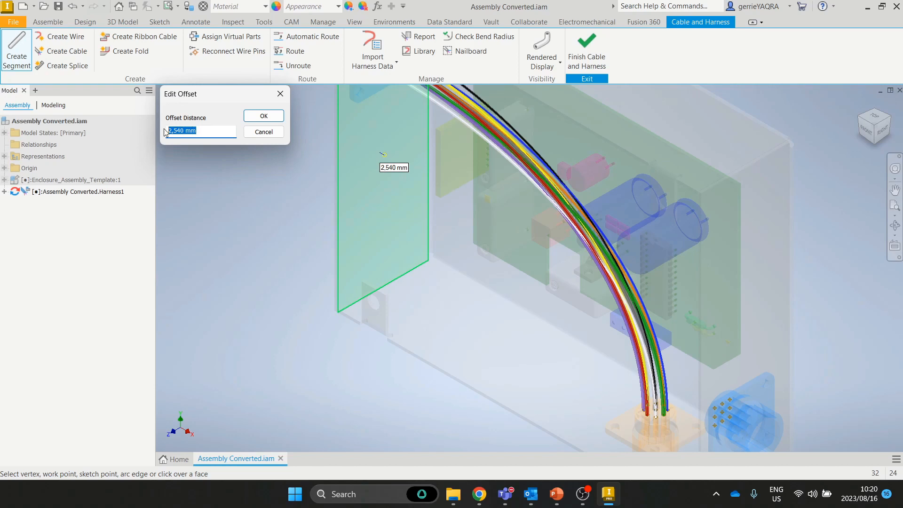
pyautogui.press('Return')
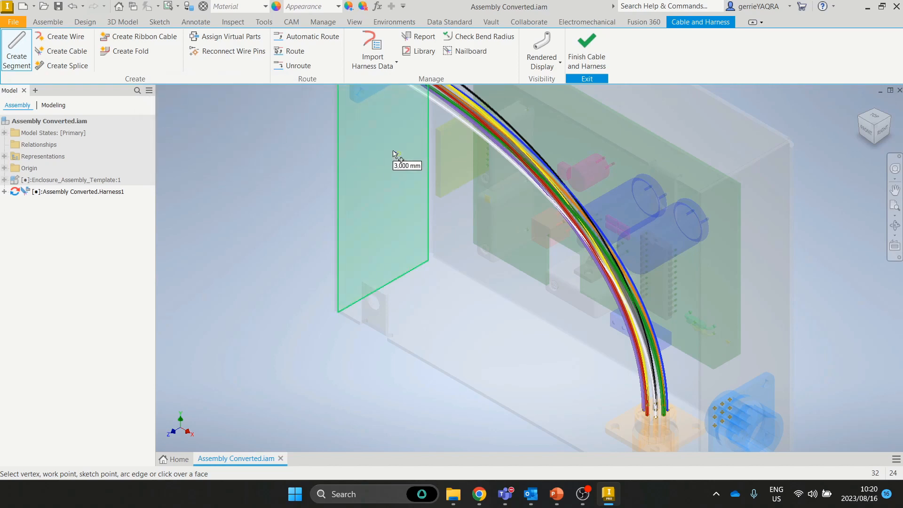
pyautogui.scroll(5, 385, 174)
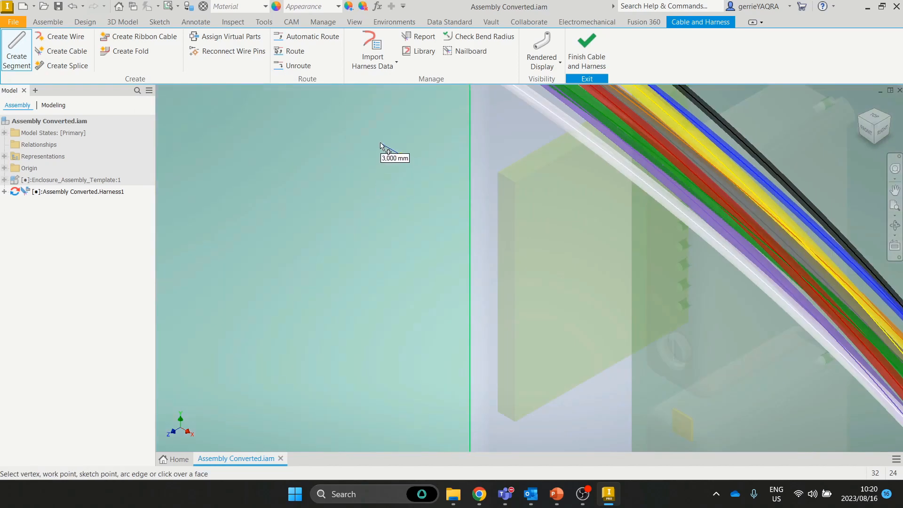
pyautogui.scroll(-5, 382, 155)
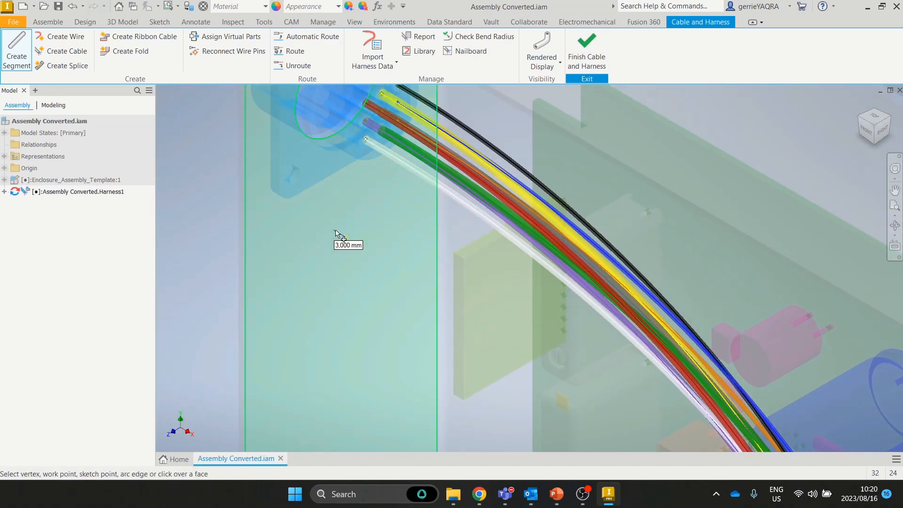
pyautogui.click(350, 215)
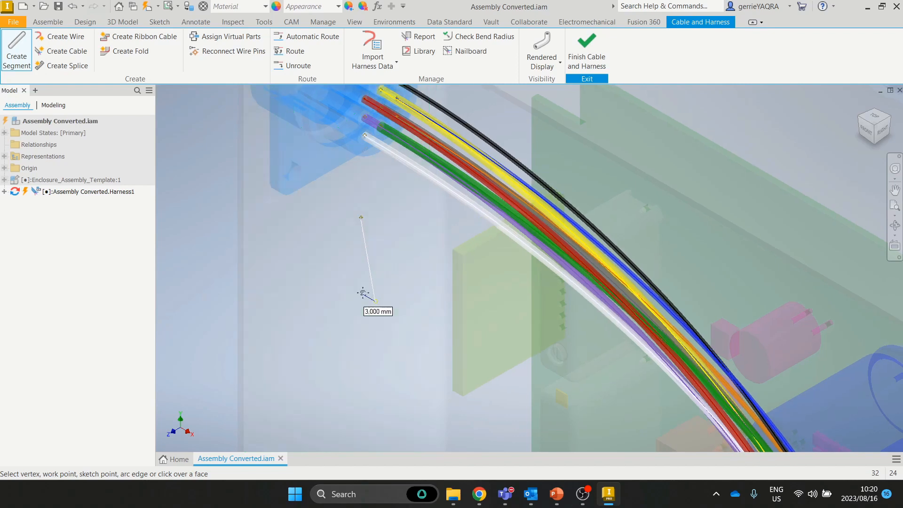
pyautogui.moveTo(363, 296); pyautogui.dragTo(347, 206, button='middle')
pyautogui.moveTo(340, 237); pyautogui.dragTo(304, 170, button='middle')
pyautogui.moveTo(361, 133); pyautogui.dragTo(505, 317, button='middle')
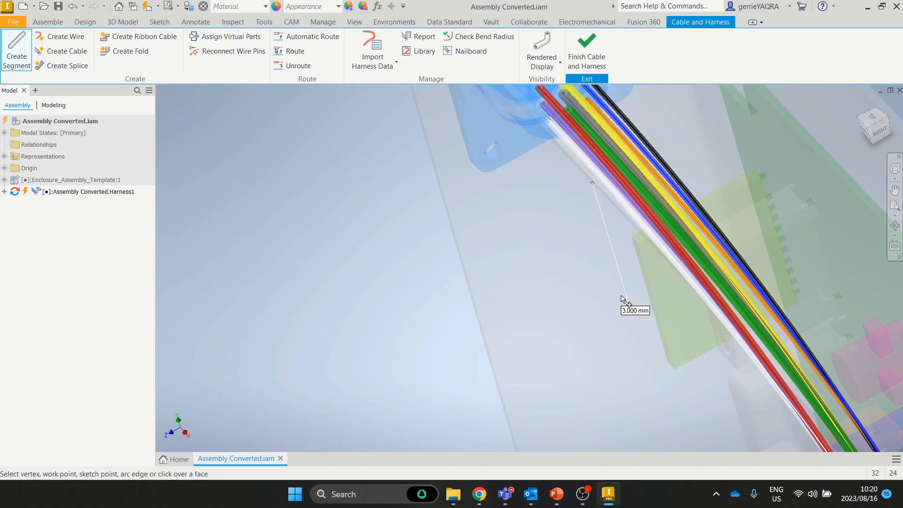
# Step: Add five more points routing the segment along the enclosure face
pyautogui.click(632, 310)
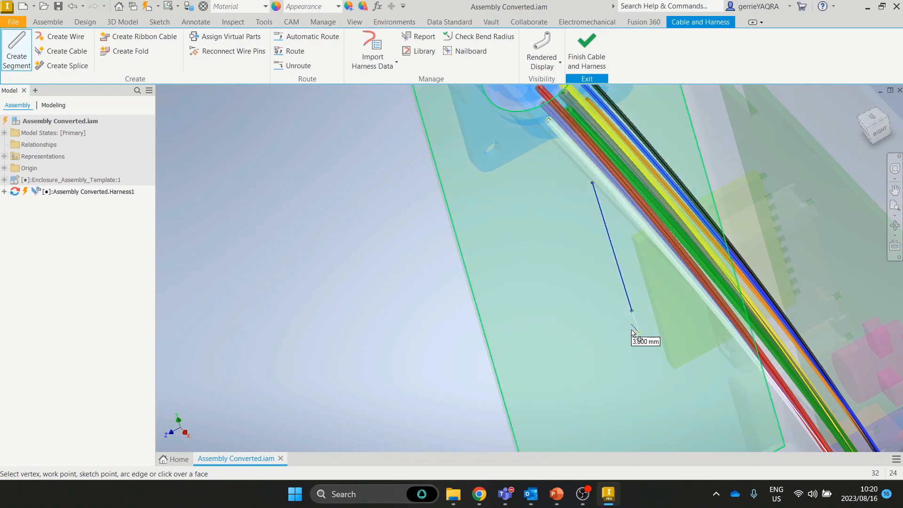
pyautogui.moveTo(632, 330); pyautogui.dragTo(604, 235, button='middle')
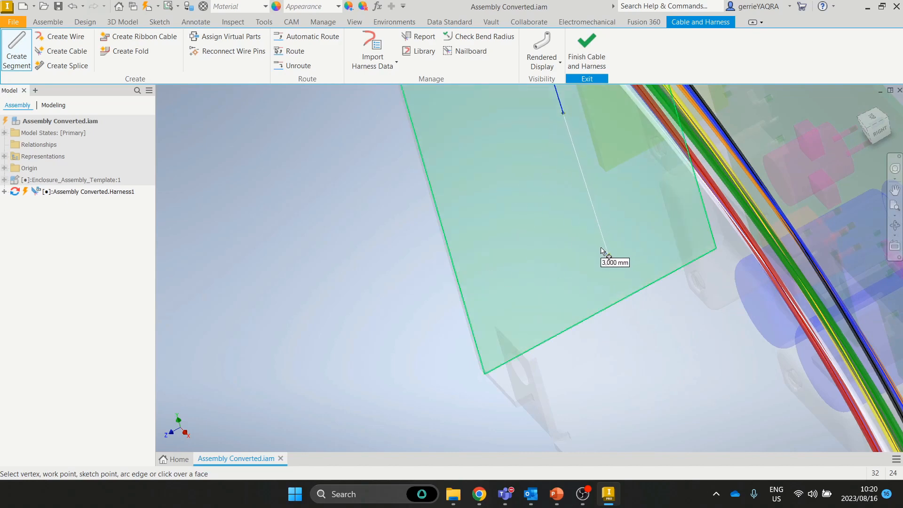
pyautogui.click(601, 248)
pyautogui.keyDown('shift'); pyautogui.moveTo(644, 293); pyautogui.dragTo(683, 278, button='middle'); pyautogui.keyUp('shift')
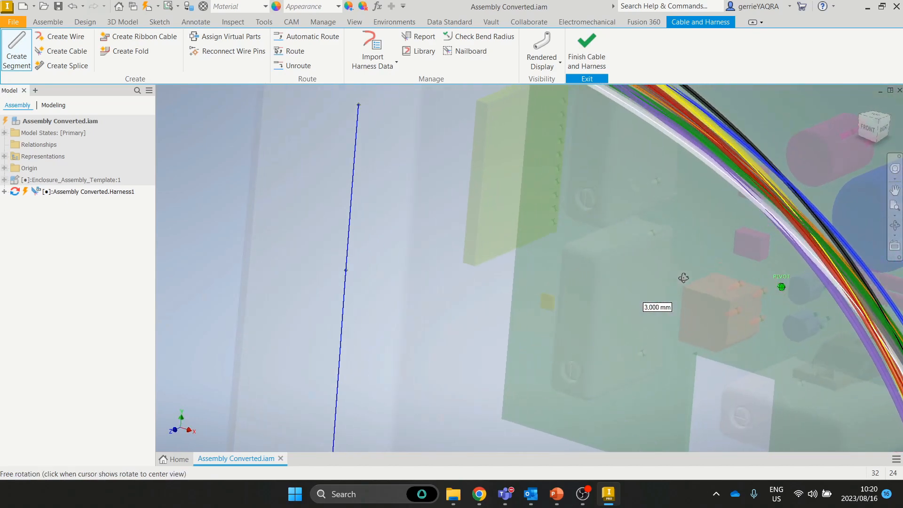
pyautogui.moveTo(578, 324); pyautogui.dragTo(540, 206, button='middle')
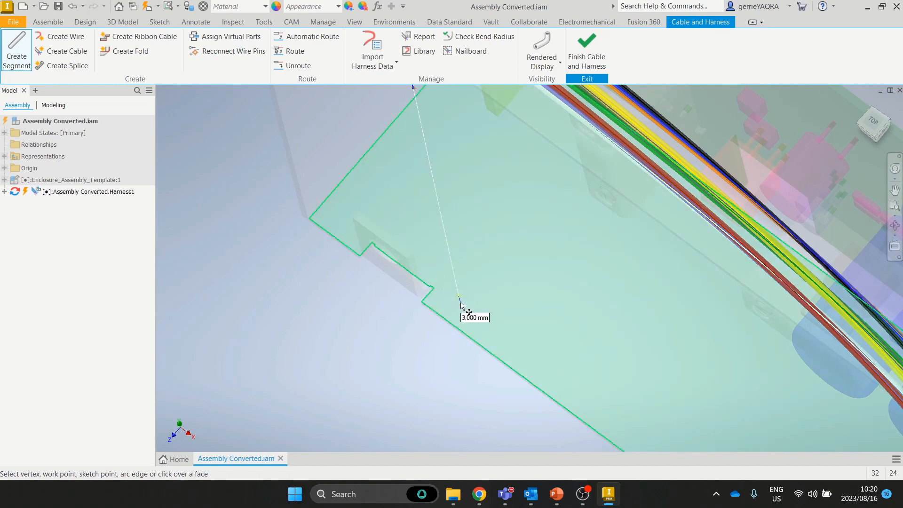
pyautogui.click(522, 167)
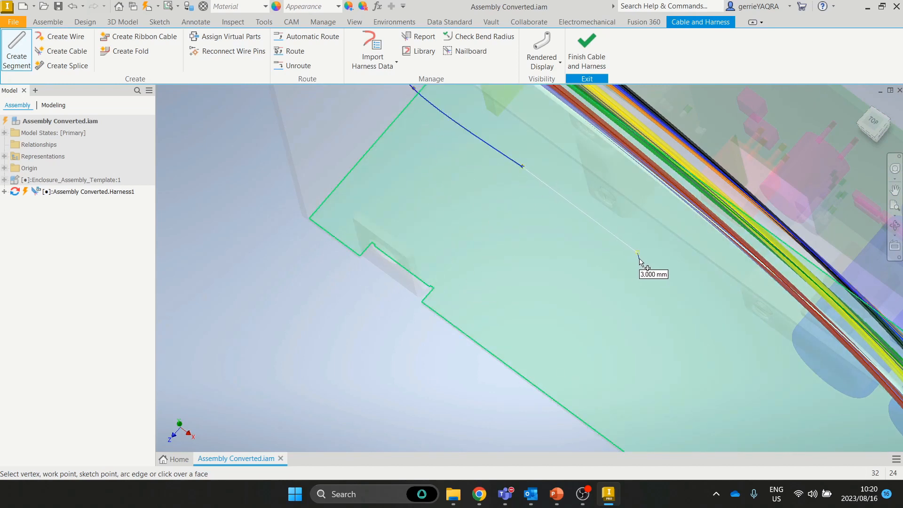
pyautogui.click(639, 259)
pyautogui.moveTo(700, 311); pyautogui.dragTo(595, 164, button='middle')
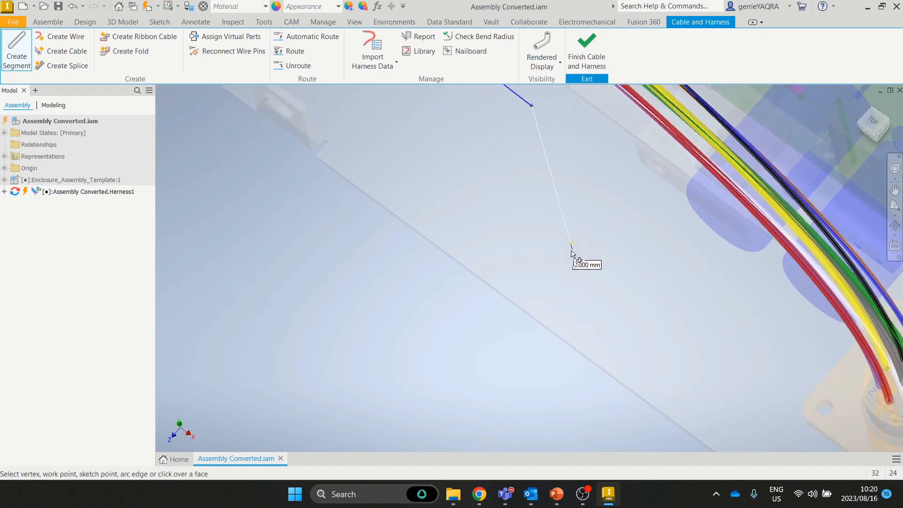
pyautogui.click(580, 281)
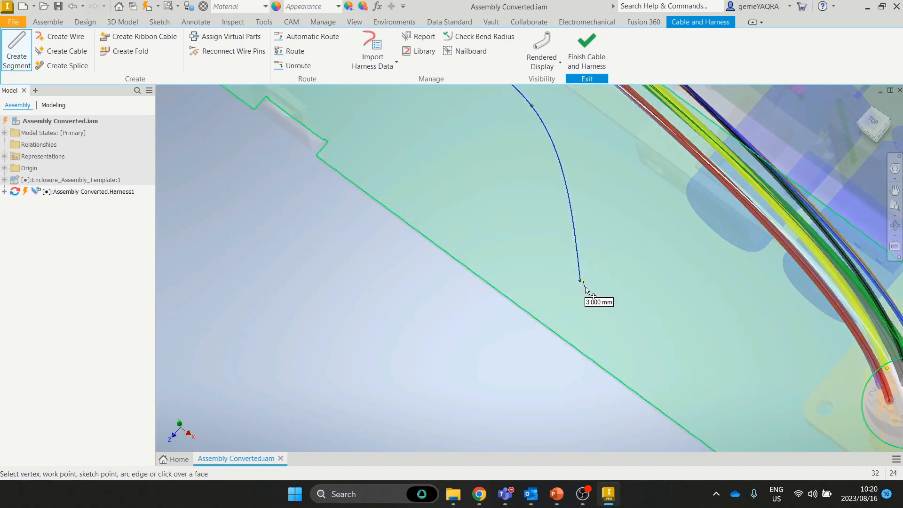
# Step: Place the final point at a 10 mm offset and complete the blue segment path
pyautogui.rightClick(783, 348)
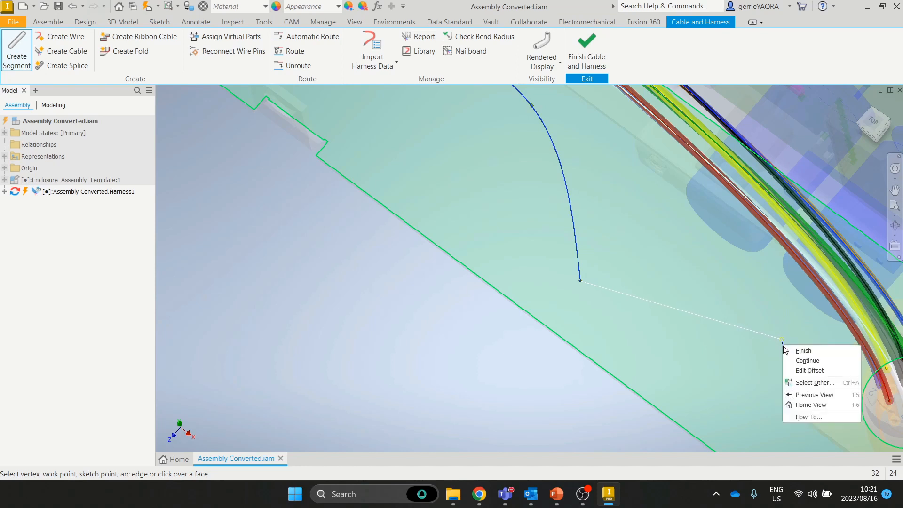
pyautogui.click(802, 359)
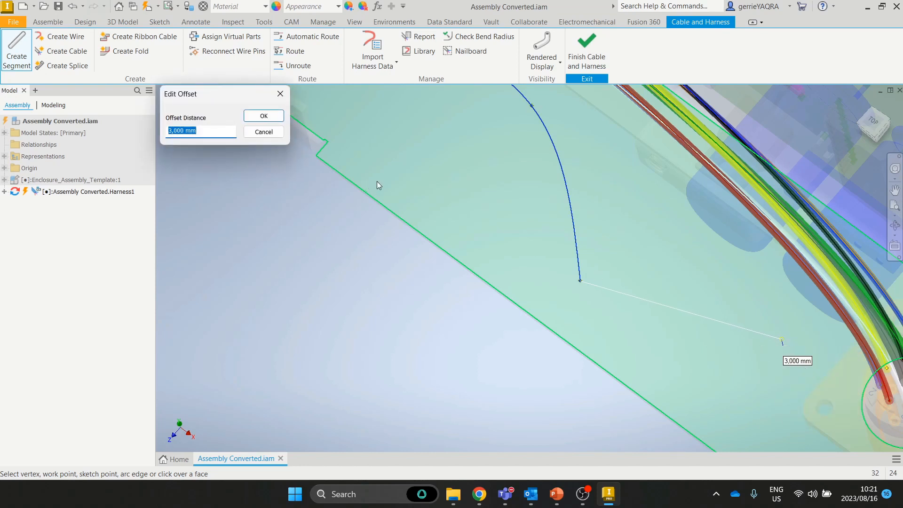
pyautogui.press('Return')
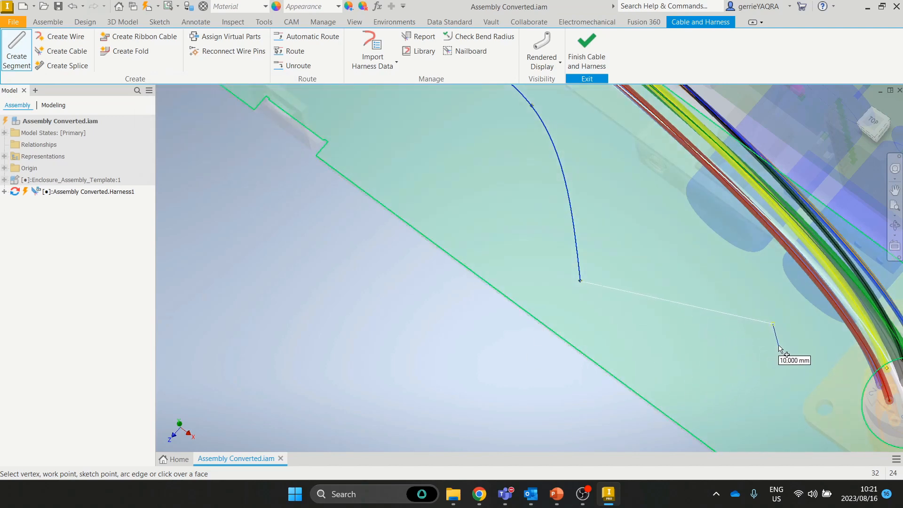
pyautogui.click(778, 348)
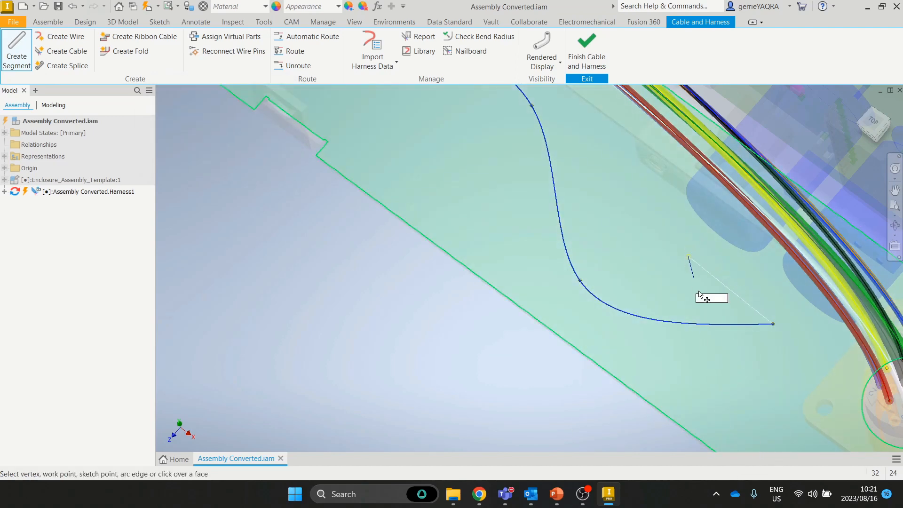
pyautogui.moveTo(710, 334); pyautogui.dragTo(643, 97, button='middle')
pyautogui.keyDown('shift'); pyautogui.moveTo(665, 133); pyautogui.dragTo(613, 235, button='middle'); pyautogui.keyUp('shift')
pyautogui.press('Return')
pyautogui.scroll(-4, 673, 98)
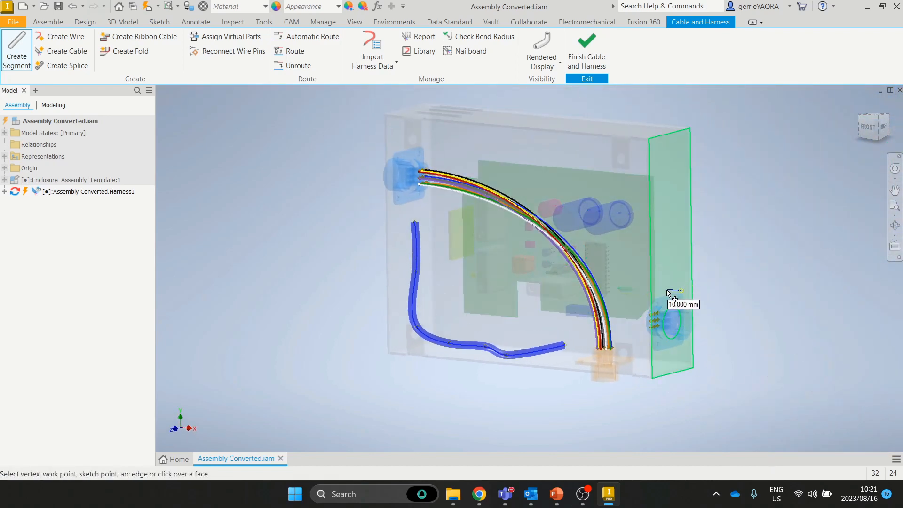
# Step: Orbit around the new segment and return the enclosure to its home view
pyautogui.scroll(3, 597, 341)
pyautogui.scroll(3, 558, 336)
pyautogui.moveTo(552, 339)
pyautogui.mouseDown(button='middle')
pyautogui.moveTo(613, 316)
pyautogui.moveTo(646, 292)
pyautogui.moveTo(650, 271)
pyautogui.moveTo(726, 278)
pyautogui.moveTo(728, 290)
pyautogui.moveTo(733, 273)
pyautogui.moveTo(700, 272)
pyautogui.moveTo(589, 305)
pyautogui.moveTo(606, 293)
pyautogui.mouseUp(button='middle')
pyautogui.scroll(-5, 631, 278)
pyautogui.keyDown('shift'); pyautogui.moveTo(516, 294); pyautogui.dragTo(565, 277, button='middle'); pyautogui.keyUp('shift')
pyautogui.scroll(-3, 553, 278)
pyautogui.click(862, 112)
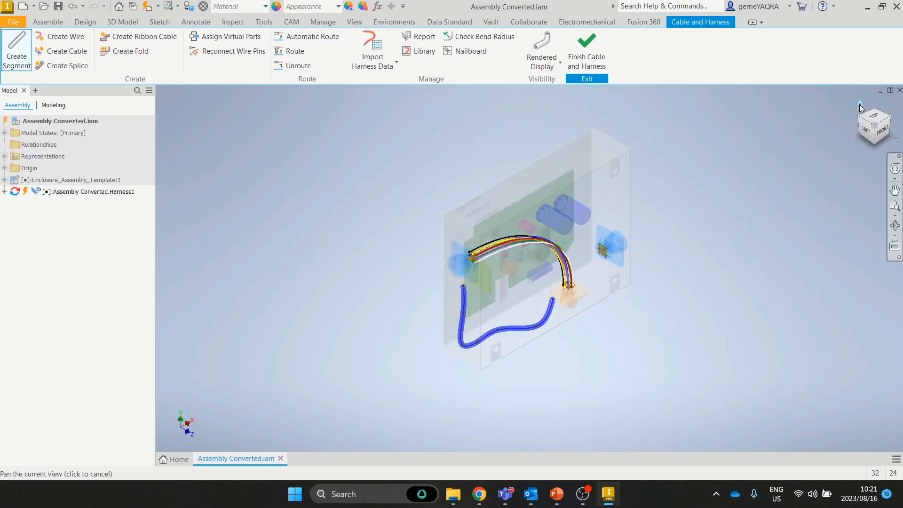
pyautogui.click(859, 104)
pyautogui.scroll(3, 541, 303)
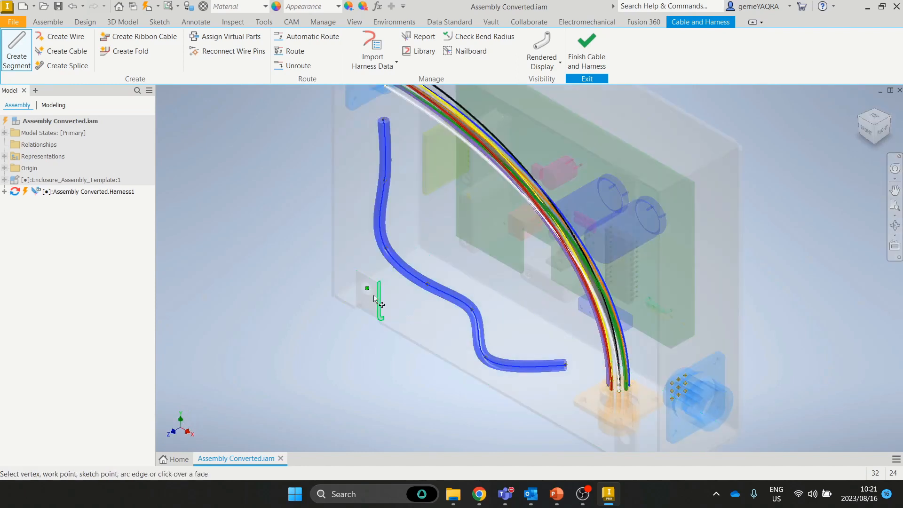
# Step: Finish segment creation and switch the wires to Centerline Display
pyautogui.rightClick(324, 329)
pyautogui.click(343, 332)
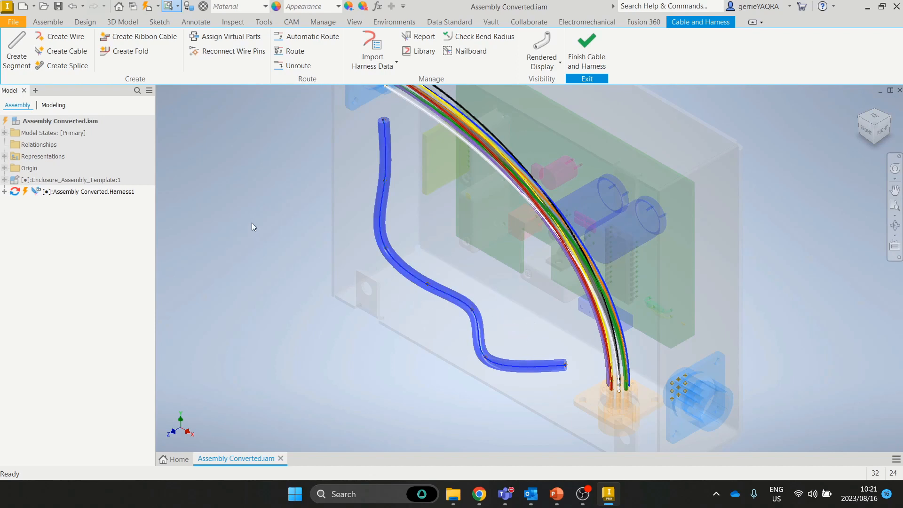
pyautogui.moveTo(254, 168); pyautogui.dragTo(273, 189, button='middle')
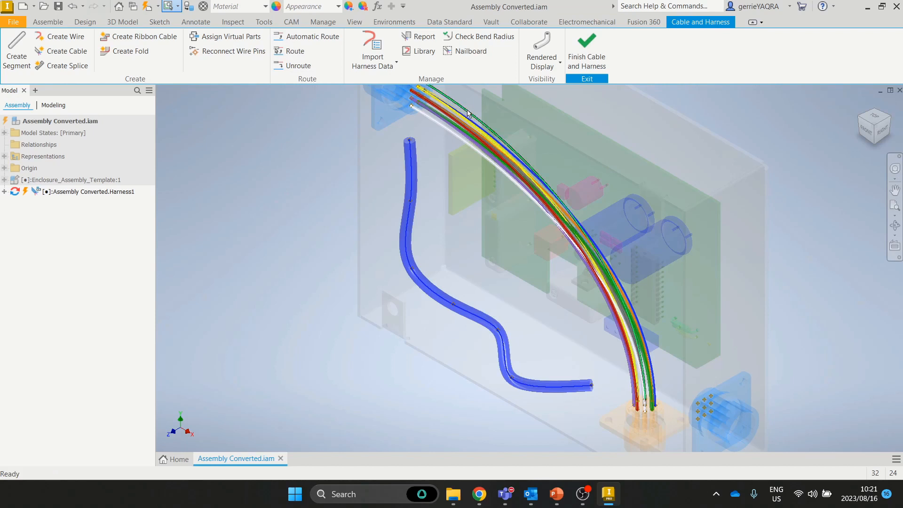
pyautogui.click(542, 54)
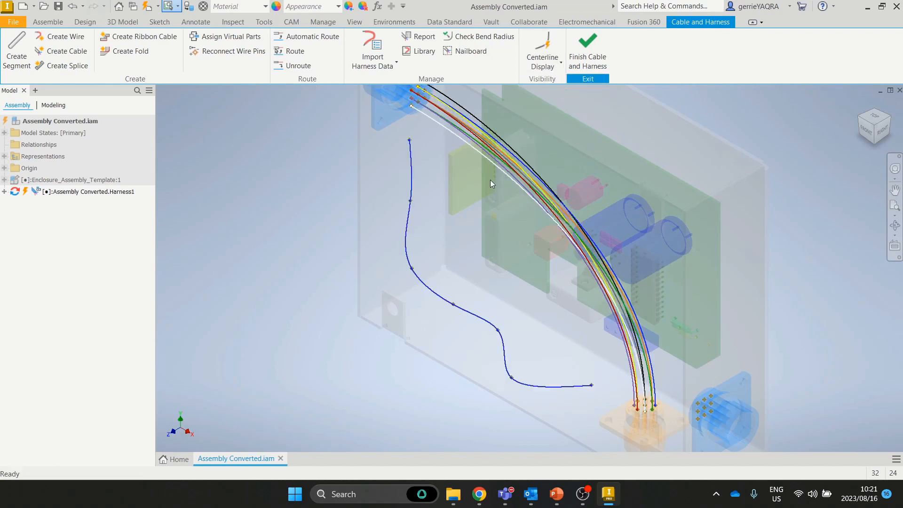
# Step: Route three wires through the blue segment as first and last segment, using Single Segment
pyautogui.click(295, 52)
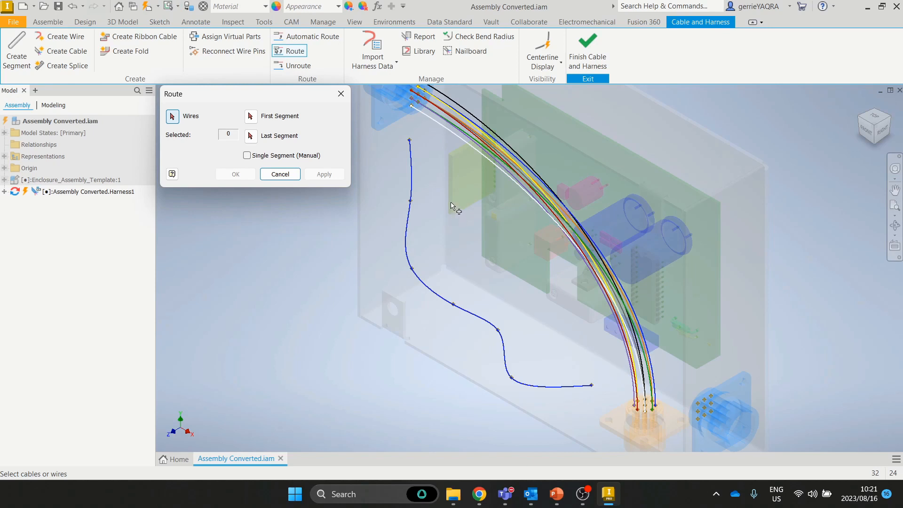
pyautogui.click(429, 119)
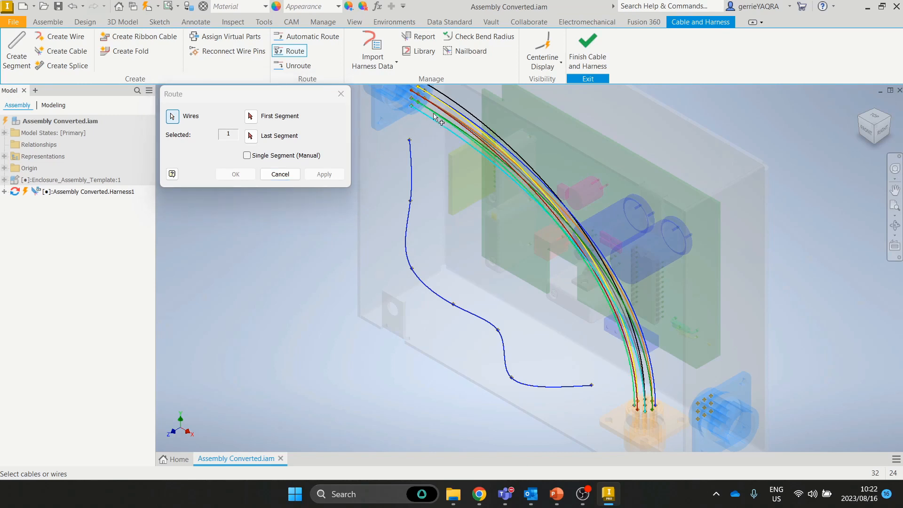
pyautogui.click(434, 117)
pyautogui.click(424, 103)
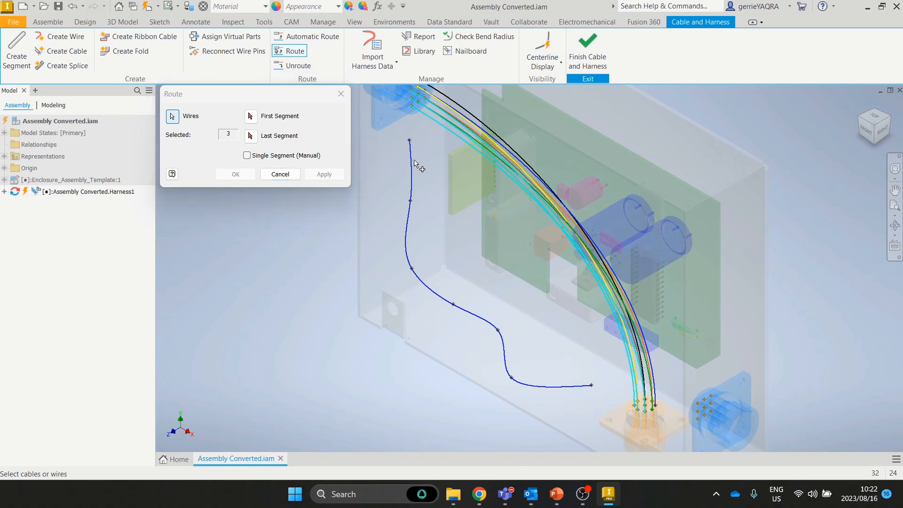
pyautogui.click(256, 117)
pyautogui.click(411, 183)
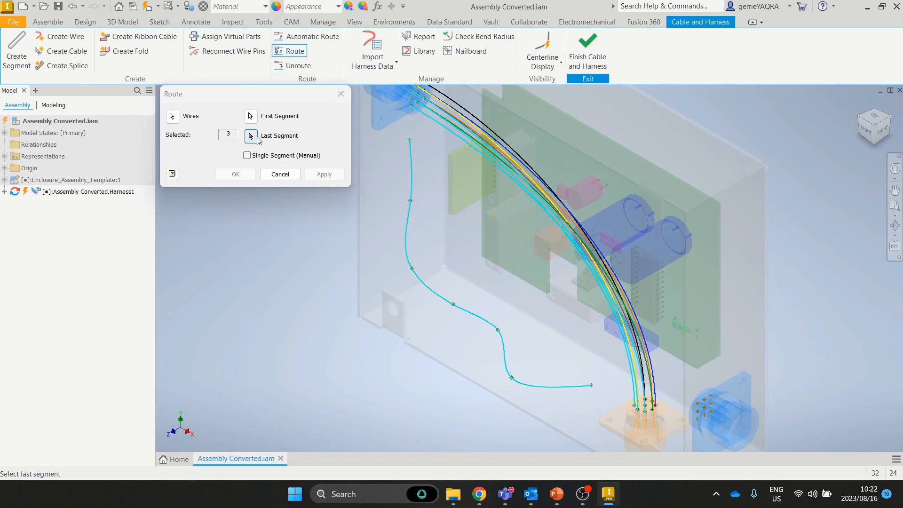
pyautogui.click(565, 387)
pyautogui.press('Return')
pyautogui.click(247, 155)
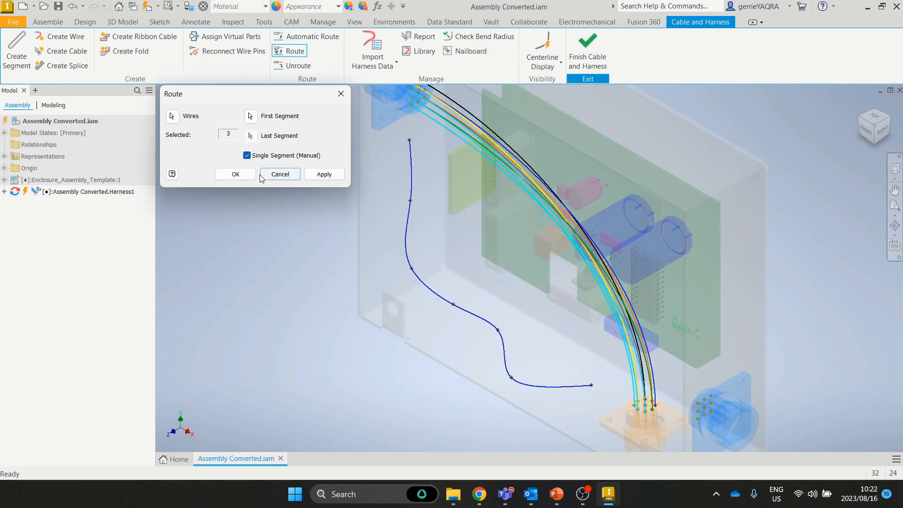
pyautogui.click(319, 175)
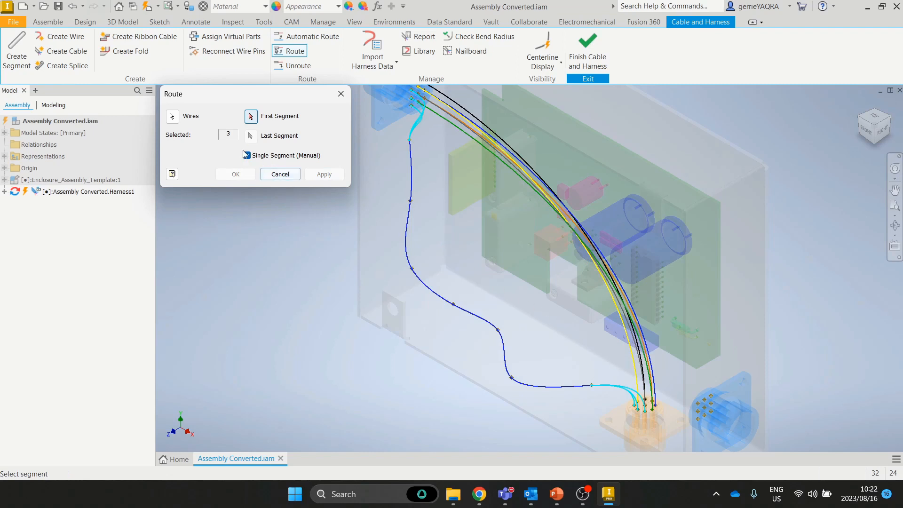
pyautogui.click(277, 174)
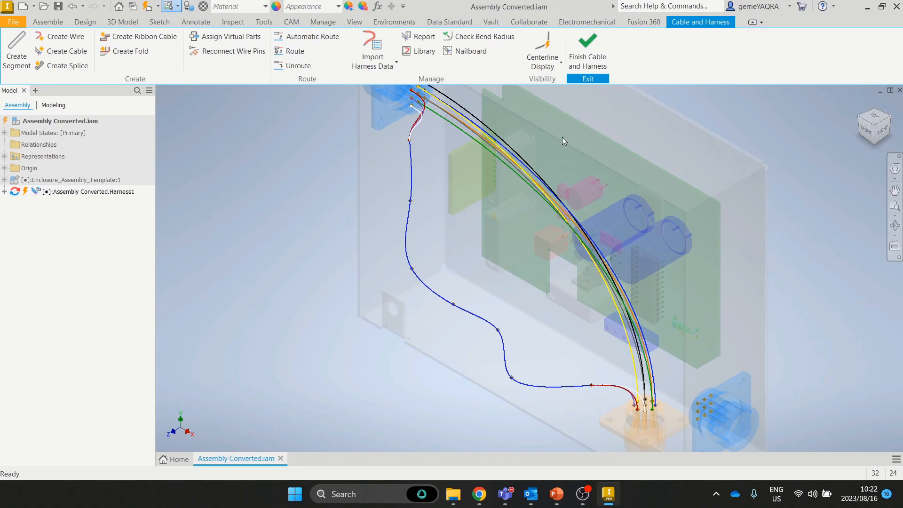
# Step: Switch back to Rendered Display and inspect the red wire bending into the blue segment
pyautogui.click(541, 63)
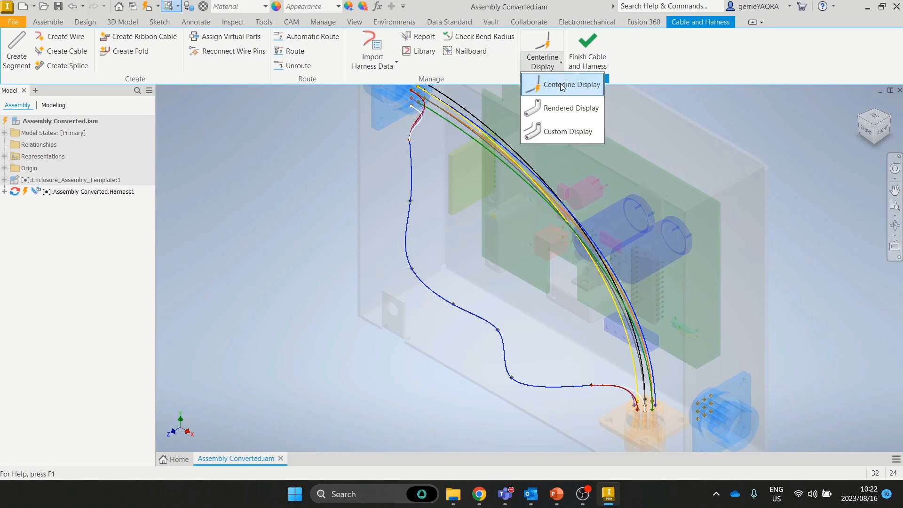
pyautogui.click(571, 107)
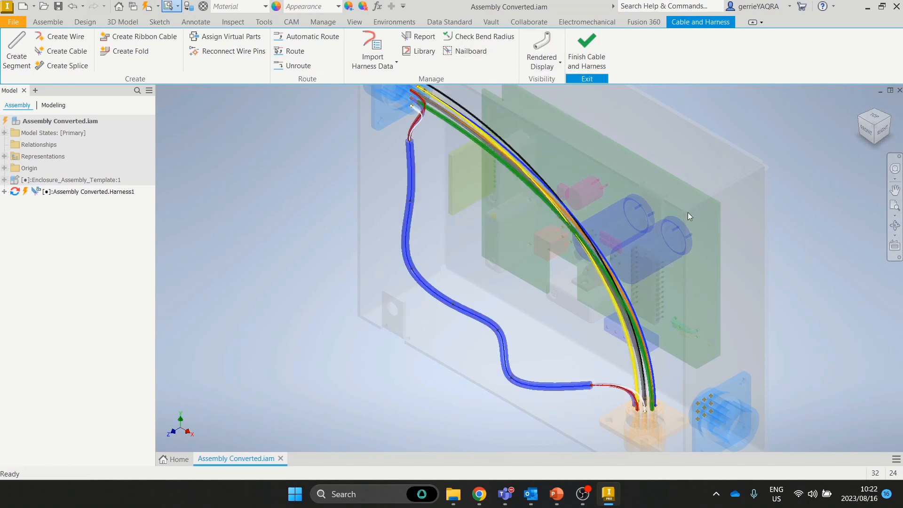
pyautogui.scroll(6, 396, 129)
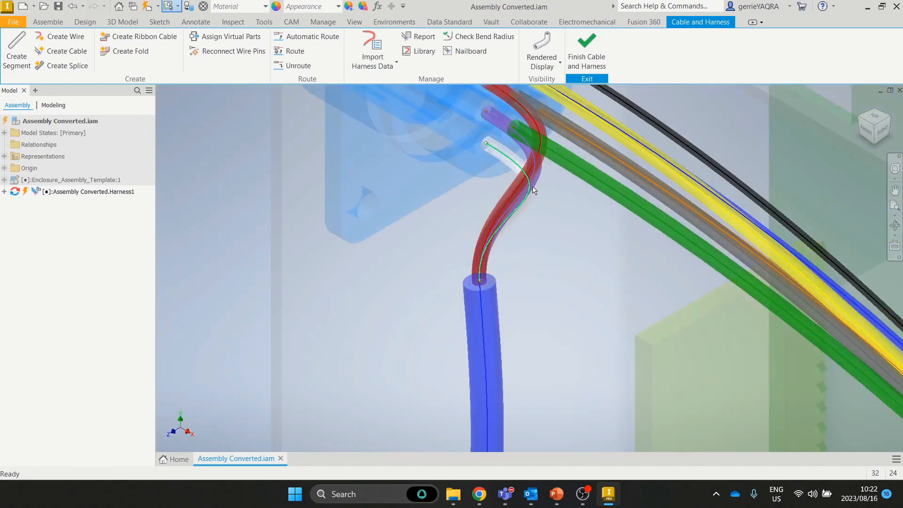
pyautogui.moveTo(534, 189)
pyautogui.keyDown('shift'); pyautogui.mouseDown(button='middle')
pyautogui.moveTo(574, 188)
pyautogui.moveTo(583, 159)
pyautogui.moveTo(574, 179)
pyautogui.moveTo(584, 186)
pyautogui.moveTo(648, 187)
pyautogui.moveTo(540, 187)
pyautogui.mouseUp(button='middle'); pyautogui.keyUp('shift')
pyautogui.scroll(-5, 541, 187)
pyautogui.moveTo(606, 367); pyautogui.dragTo(612, 247, button='middle')
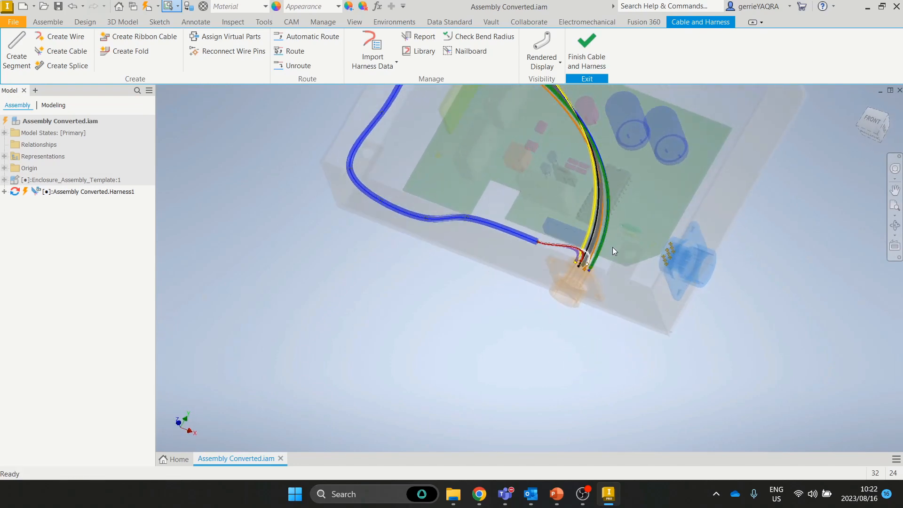
# Step: Return to the home view, orbit to a frontal angle and bring up the yellow wire's options
pyautogui.scroll(6, 601, 251)
pyautogui.scroll(-3, 496, 196)
pyautogui.keyDown('shift'); pyautogui.moveTo(502, 225); pyautogui.dragTo(490, 213, button='middle'); pyautogui.keyUp('shift')
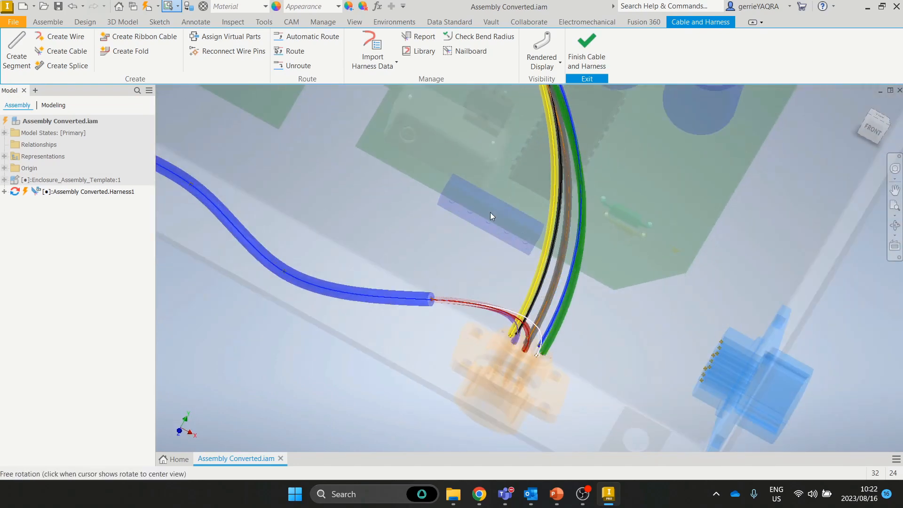
pyautogui.scroll(-2, 512, 204)
pyautogui.scroll(-5, 512, 204)
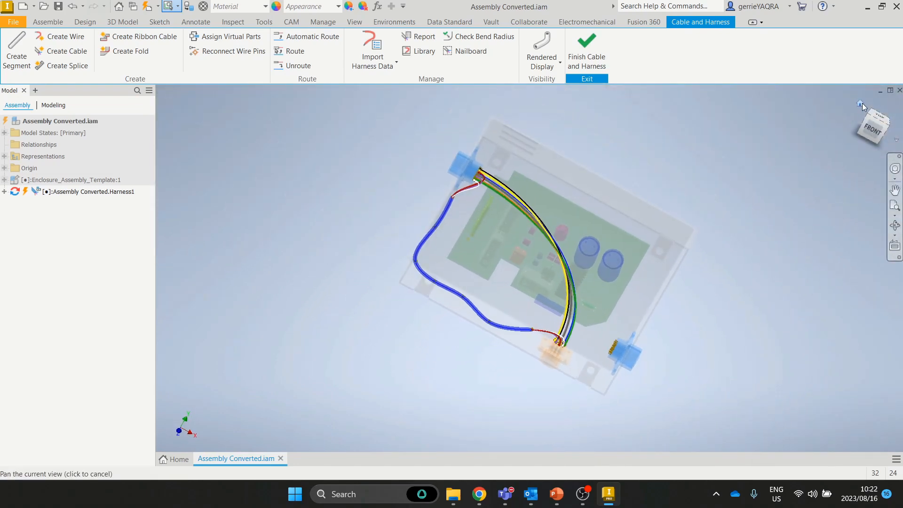
pyautogui.click(860, 103)
pyautogui.scroll(6, 463, 181)
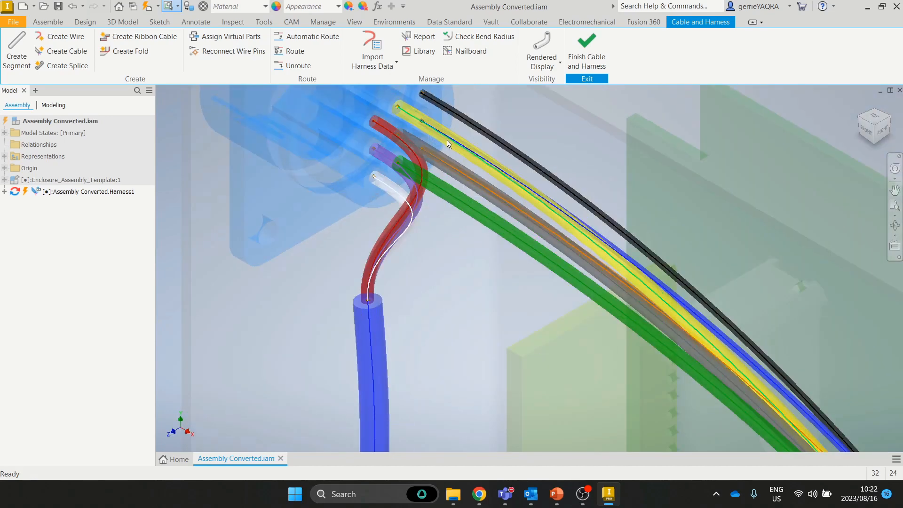
pyautogui.keyDown('shift'); pyautogui.moveTo(474, 156); pyautogui.dragTo(482, 141, button='middle'); pyautogui.keyUp('shift')
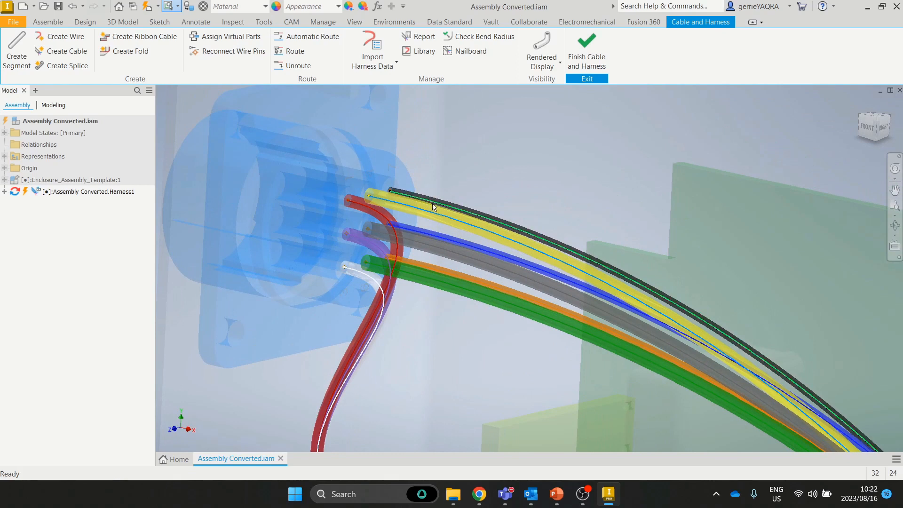
pyautogui.rightClick(449, 221)
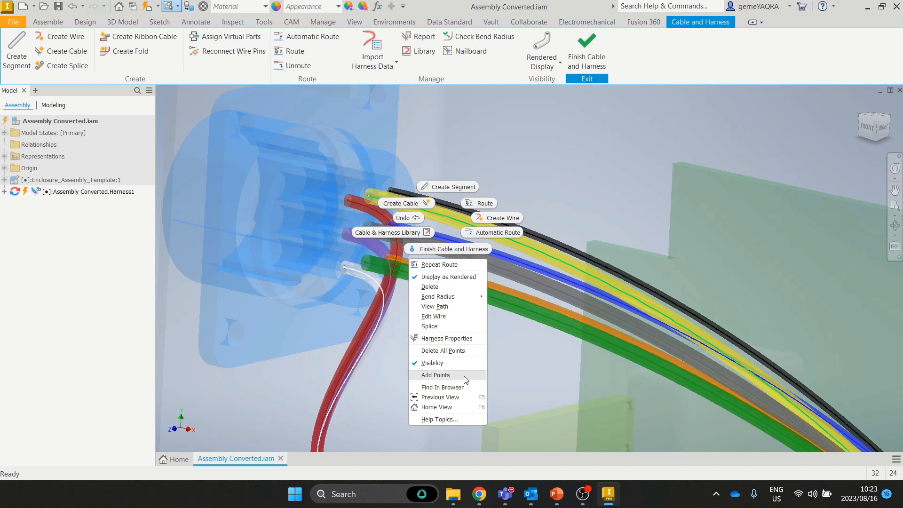
# Step: Add two points along the yellow wire
pyautogui.click(436, 375)
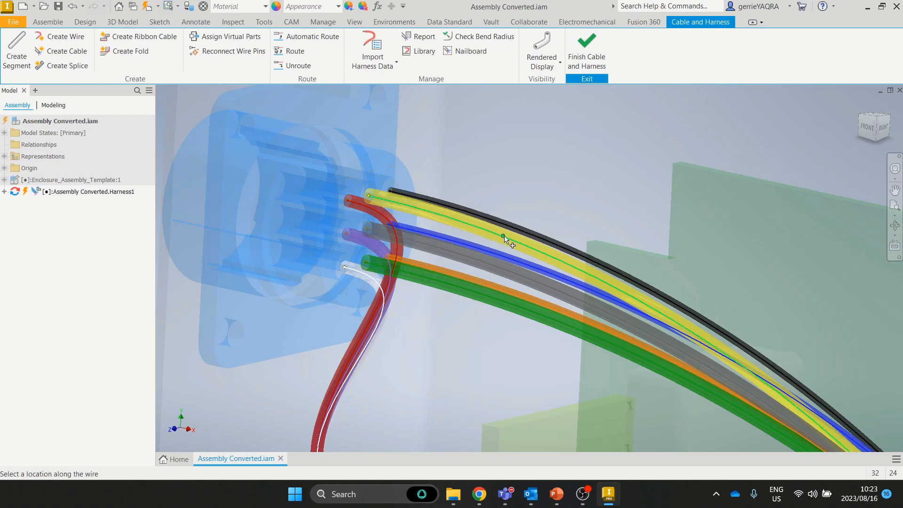
pyautogui.keyDown('shift'); pyautogui.moveTo(633, 304); pyautogui.dragTo(520, 138, button='middle'); pyautogui.keyUp('shift')
pyautogui.scroll(-5, 682, 318)
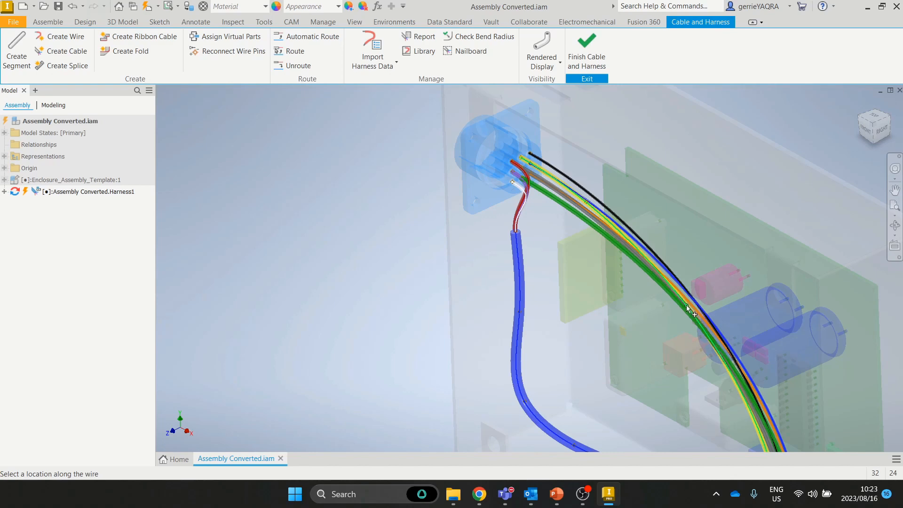
pyautogui.click(682, 303)
pyautogui.moveTo(732, 371); pyautogui.dragTo(668, 212, button='middle')
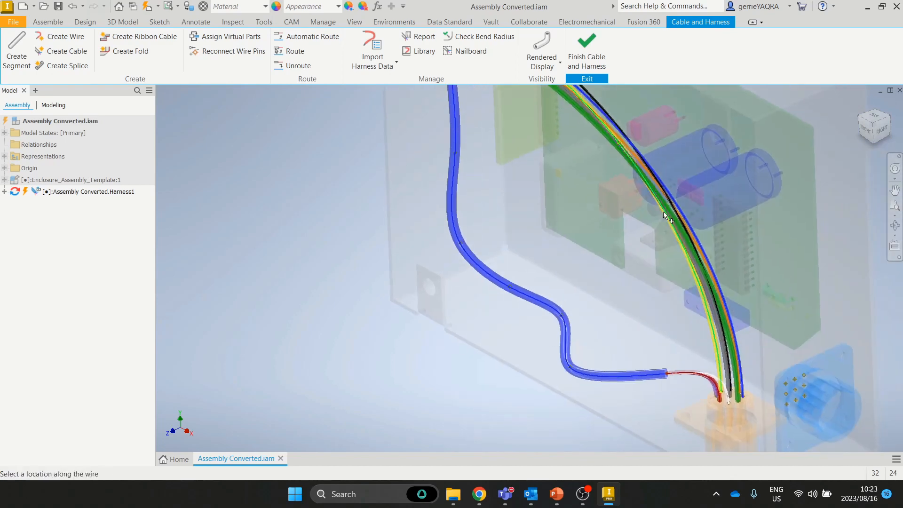
pyautogui.click(706, 301)
# Step: Finish adding points and start a 3D Move/Rotate of one wire point
pyautogui.moveTo(564, 184); pyautogui.dragTo(564, 263, button='middle')
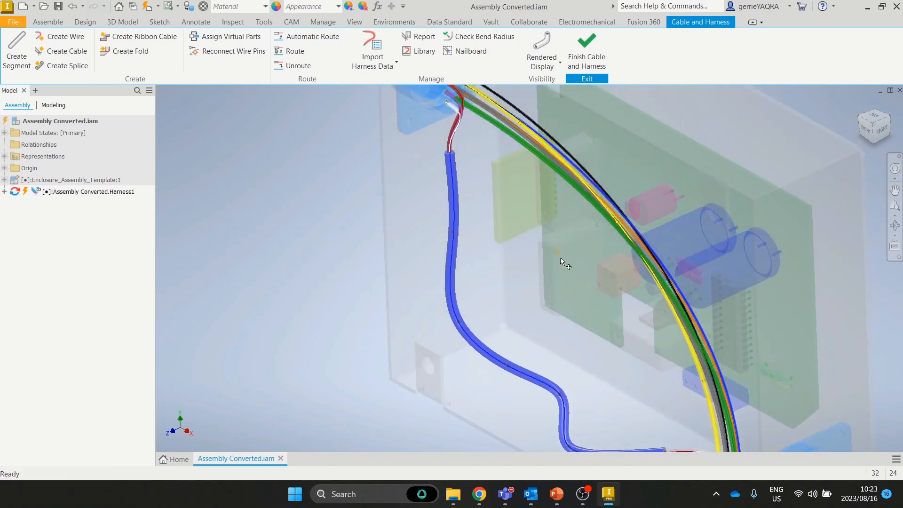
pyautogui.moveTo(473, 121); pyautogui.dragTo(486, 173, button='middle')
pyautogui.rightClick(583, 339)
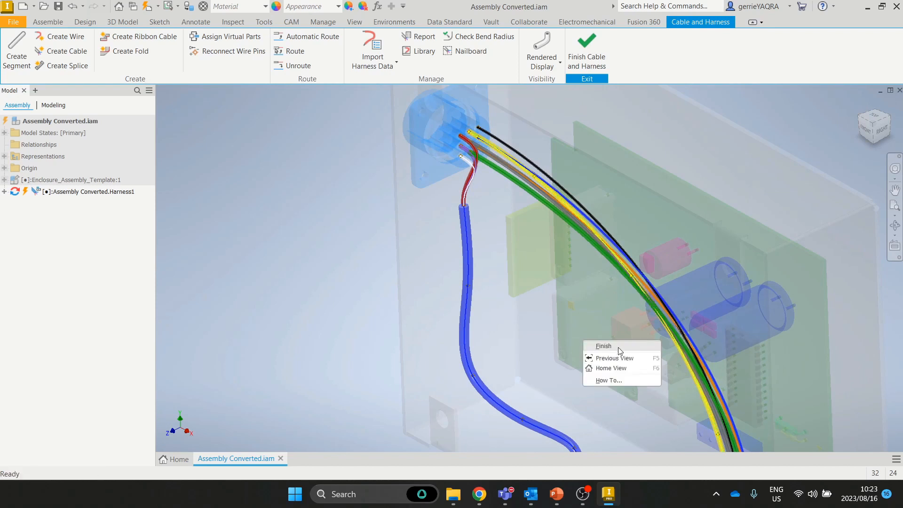
pyautogui.click(617, 348)
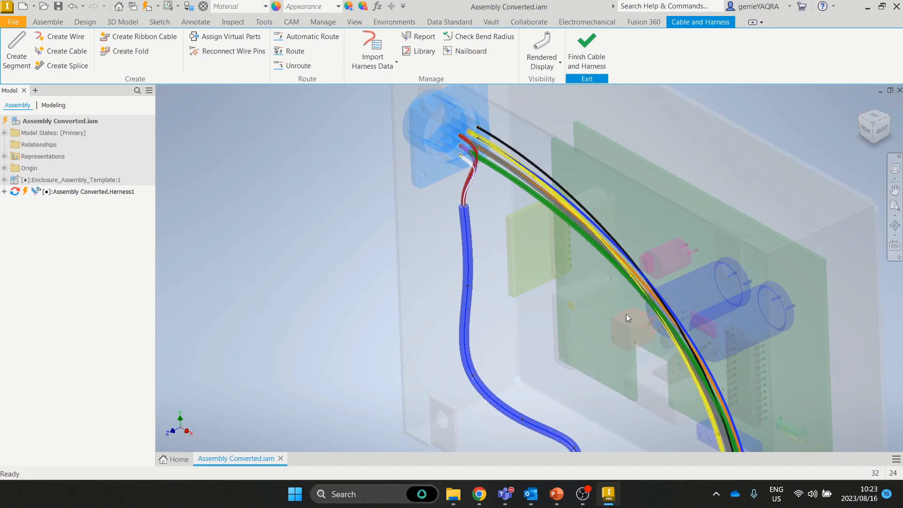
pyautogui.rightClick(532, 176)
pyautogui.click(541, 245)
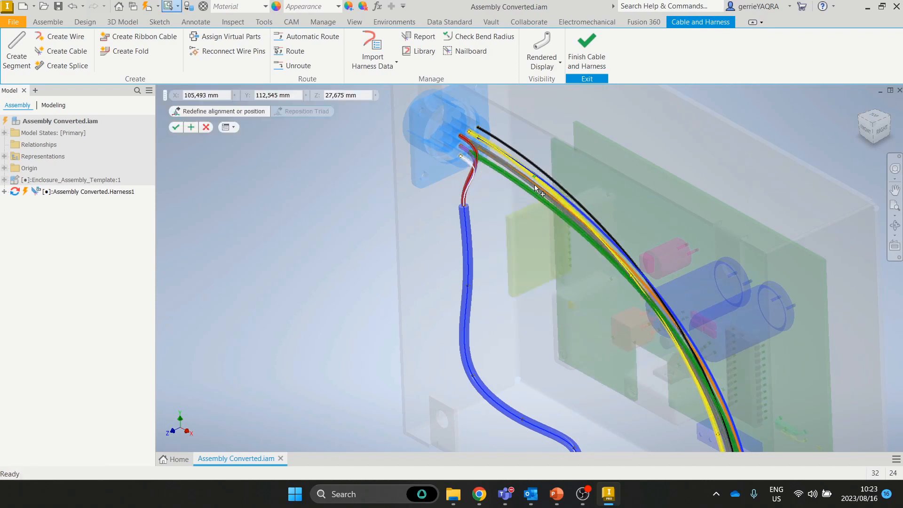
# Step: Shift three yellow wire points along Z so the wire runs down to the lower connector
pyautogui.moveTo(514, 186); pyautogui.dragTo(473, 205)
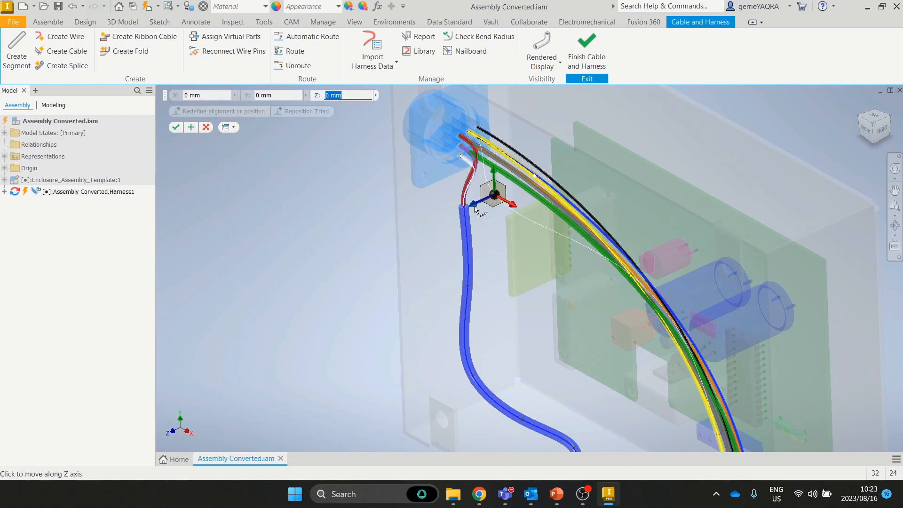
pyautogui.click(633, 281)
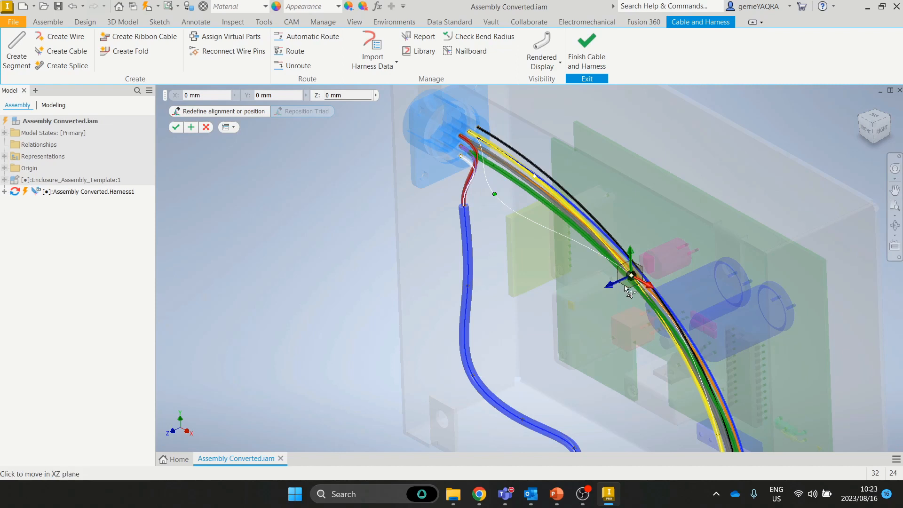
pyautogui.moveTo(611, 285); pyautogui.dragTo(583, 299)
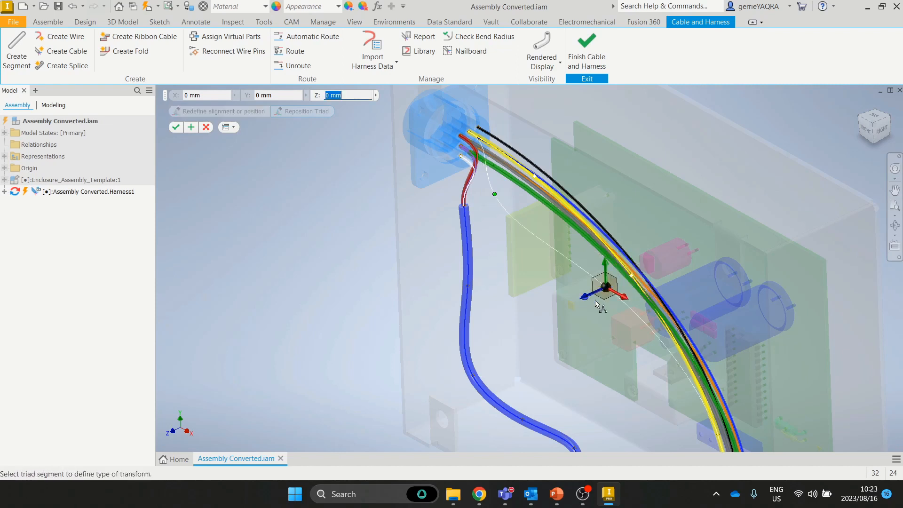
pyautogui.moveTo(681, 347); pyautogui.dragTo(646, 247, button='middle')
pyautogui.click(684, 334)
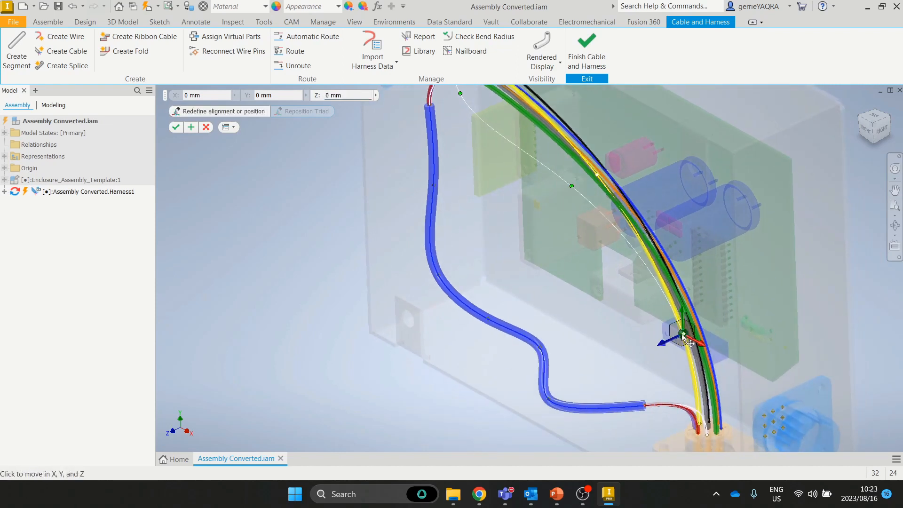
pyautogui.moveTo(663, 346); pyautogui.dragTo(648, 352)
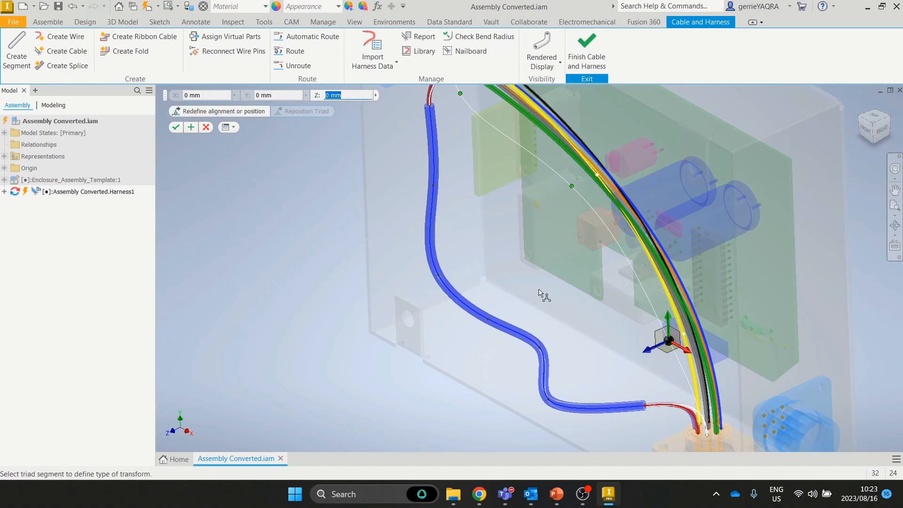
pyautogui.moveTo(542, 225); pyautogui.dragTo(550, 289, button='middle')
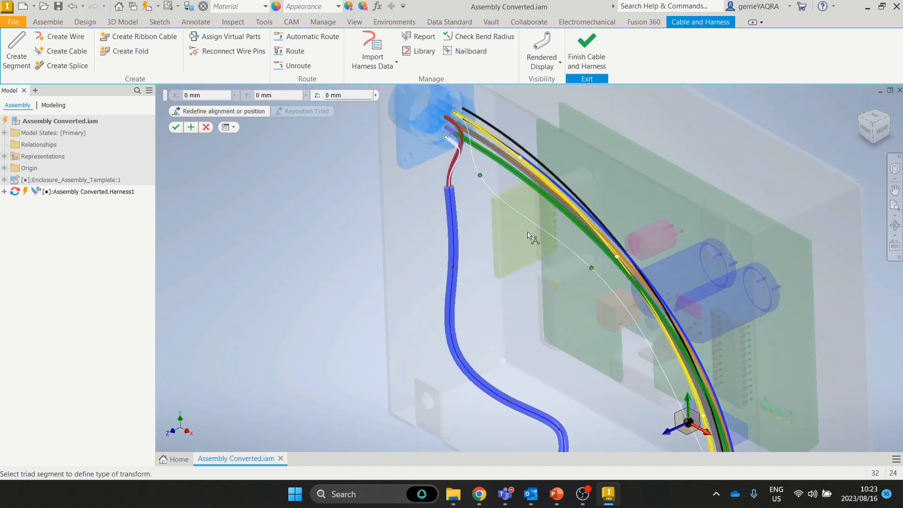
pyautogui.click(177, 127)
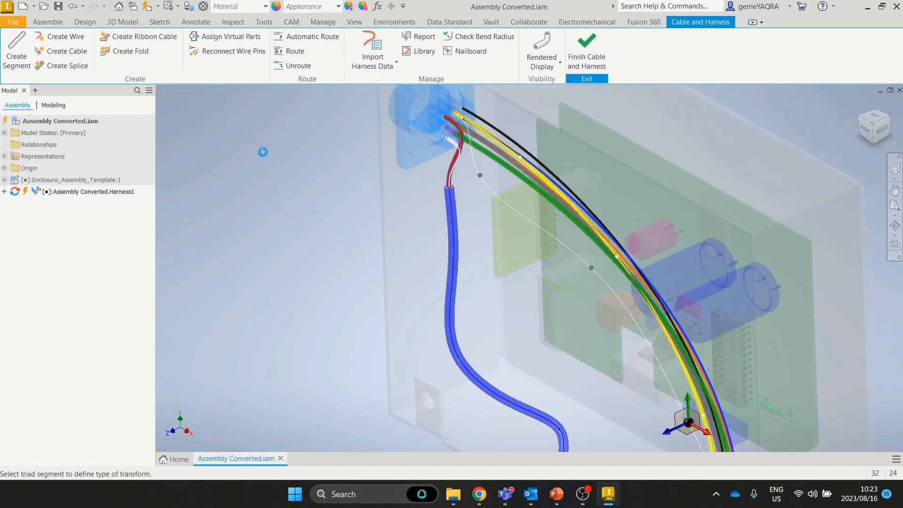
# Step: Orbit and zoom around the rerouted wire to inspect the orange lower connector and enclosure
pyautogui.moveTo(593, 258); pyautogui.dragTo(583, 142, button='middle')
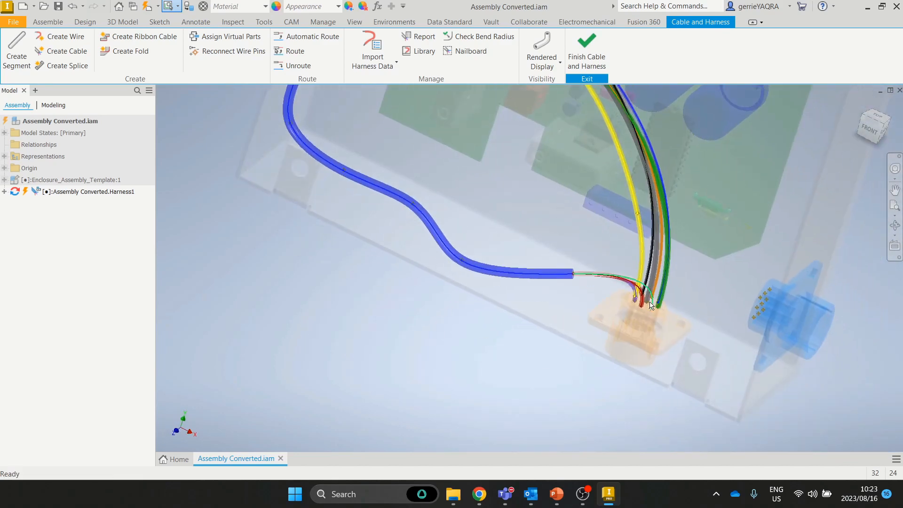
pyautogui.scroll(5, 653, 306)
pyautogui.keyDown('shift'); pyautogui.moveTo(619, 252); pyautogui.dragTo(639, 290, button='middle'); pyautogui.keyUp('shift')
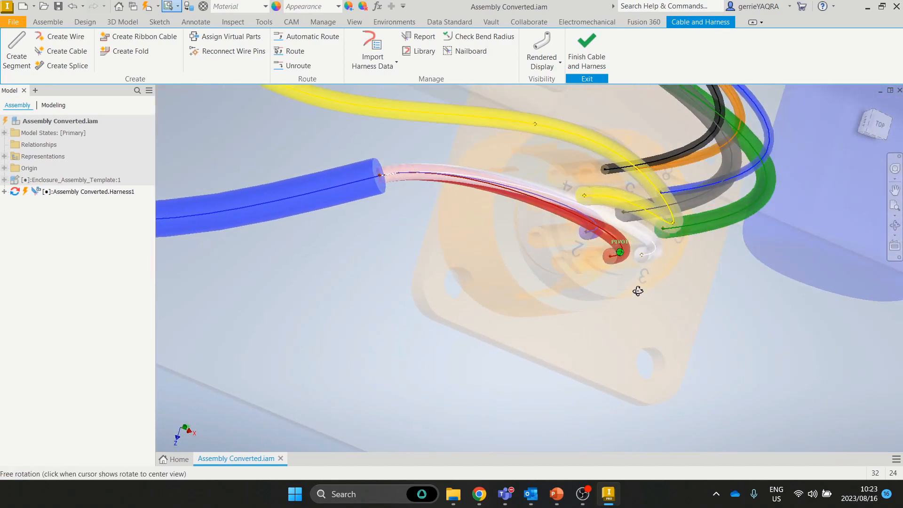
pyautogui.scroll(-5, 486, 230)
pyautogui.moveTo(438, 219); pyautogui.dragTo(614, 333, button='middle')
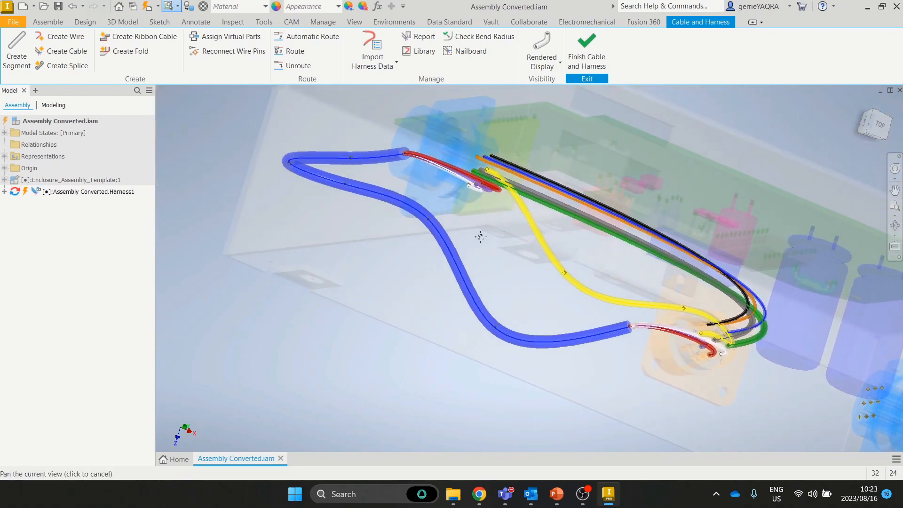
pyautogui.keyDown('shift'); pyautogui.moveTo(480, 236); pyautogui.dragTo(477, 193, button='middle'); pyautogui.keyUp('shift')
# Step: Create a nailboard drawing of the harness from the Metric ISO.idw template
pyautogui.scroll(-4, 478, 193)
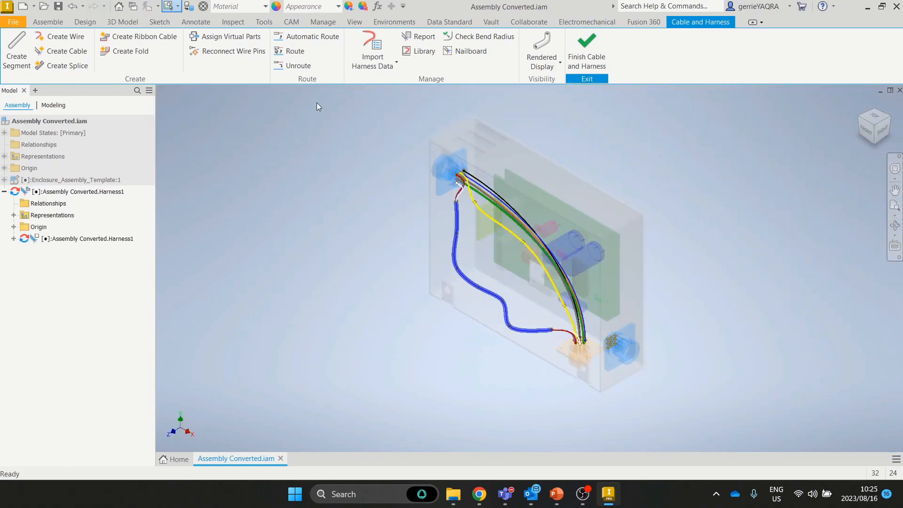
pyautogui.click(470, 52)
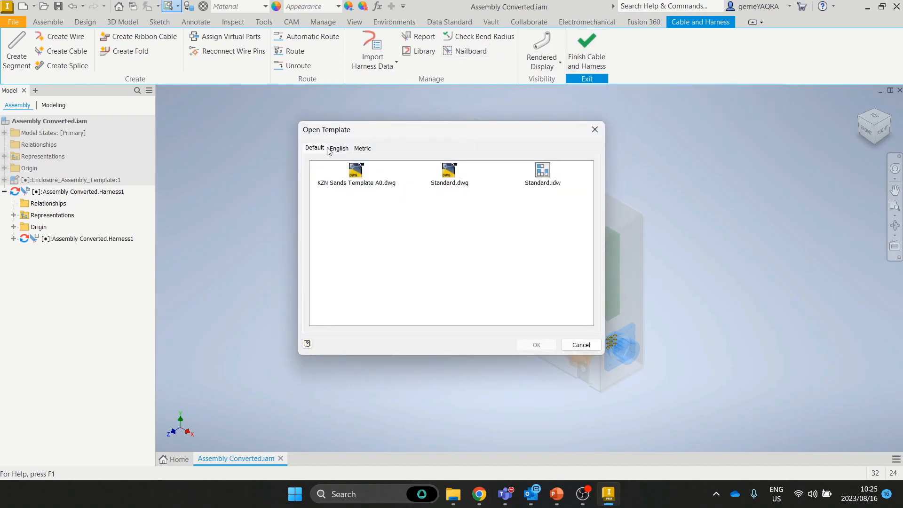
pyautogui.click(363, 148)
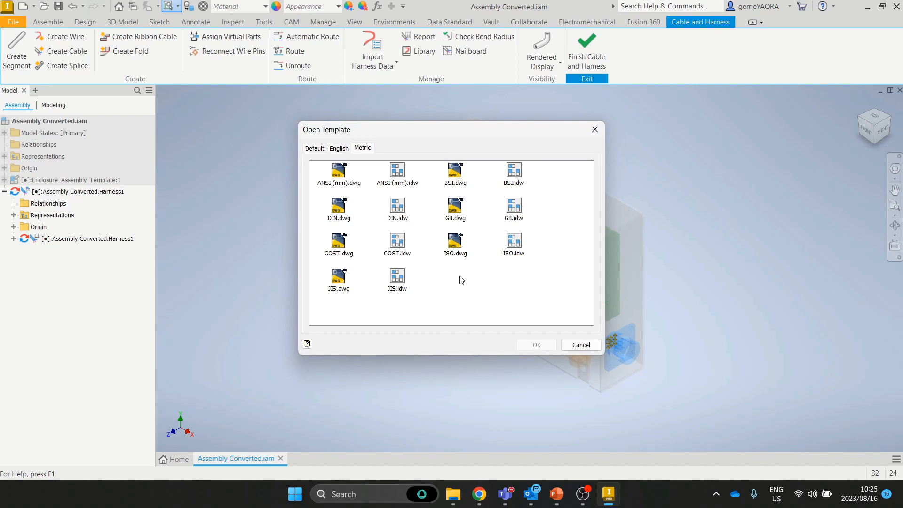
pyautogui.click(512, 245)
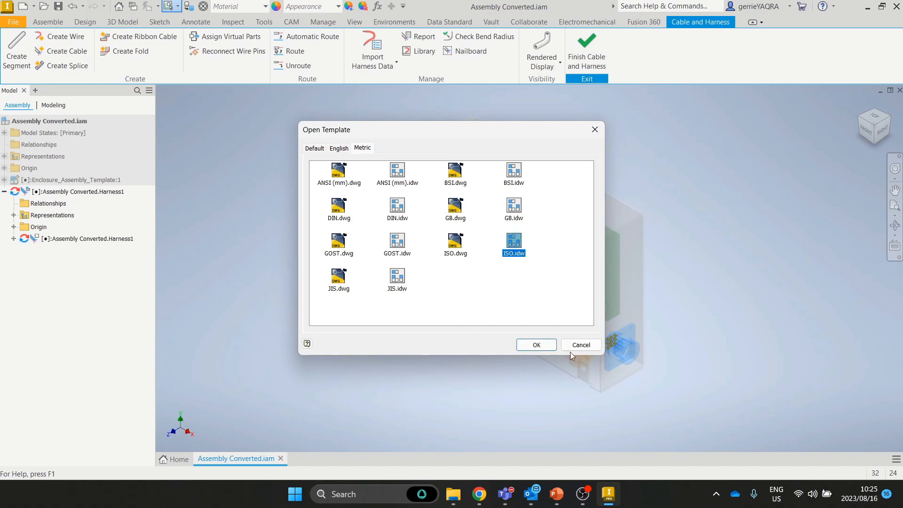
pyautogui.click(536, 345)
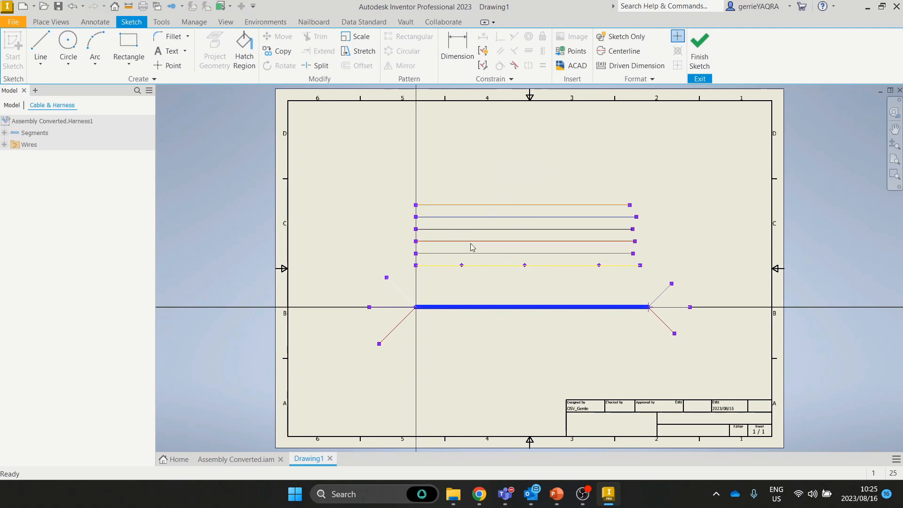
# Step: Dimension the orange wire at 176,663 and the right breakout offset at 19,192, then finish the sketch
pyautogui.click(457, 52)
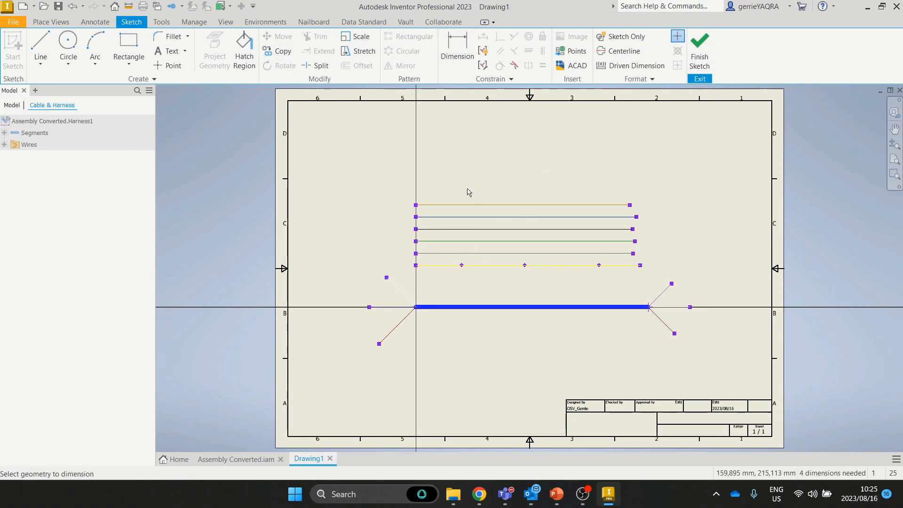
pyautogui.click(624, 205)
pyautogui.click(617, 178)
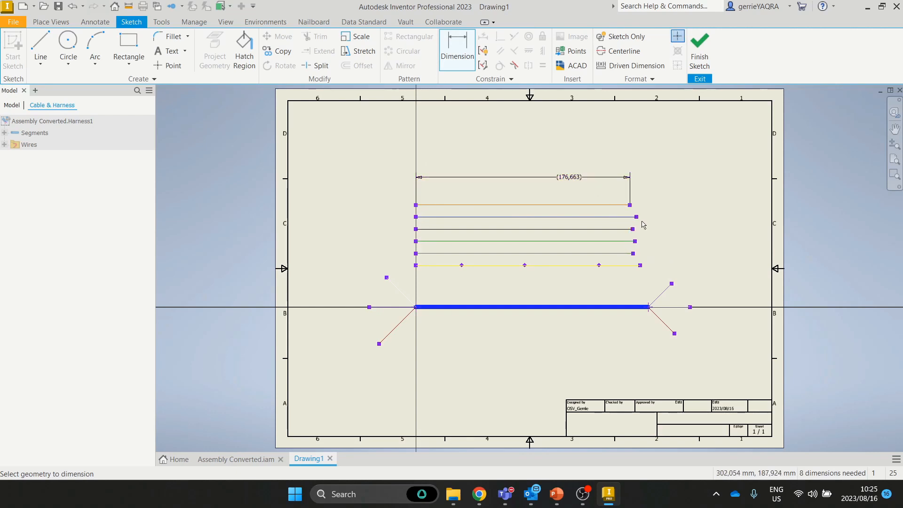
pyautogui.click(672, 284)
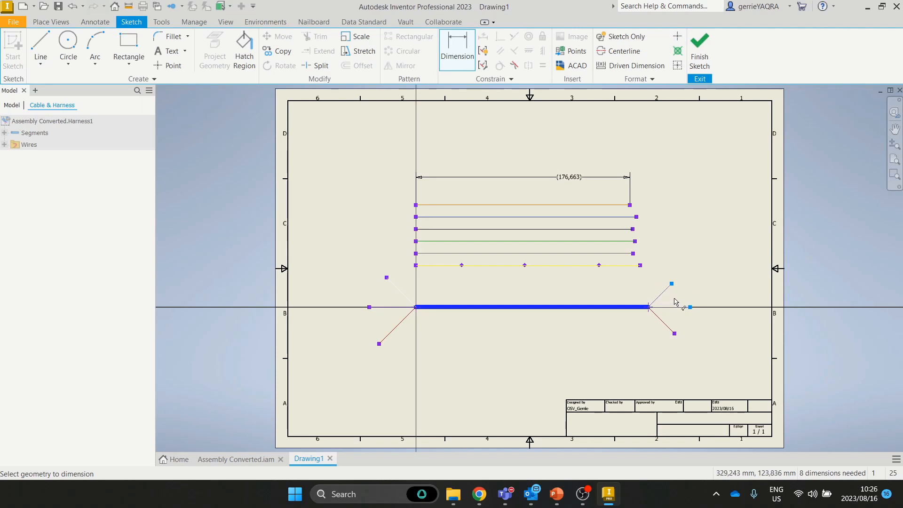
pyautogui.click(676, 304)
pyautogui.click(715, 299)
pyautogui.click(507, 152)
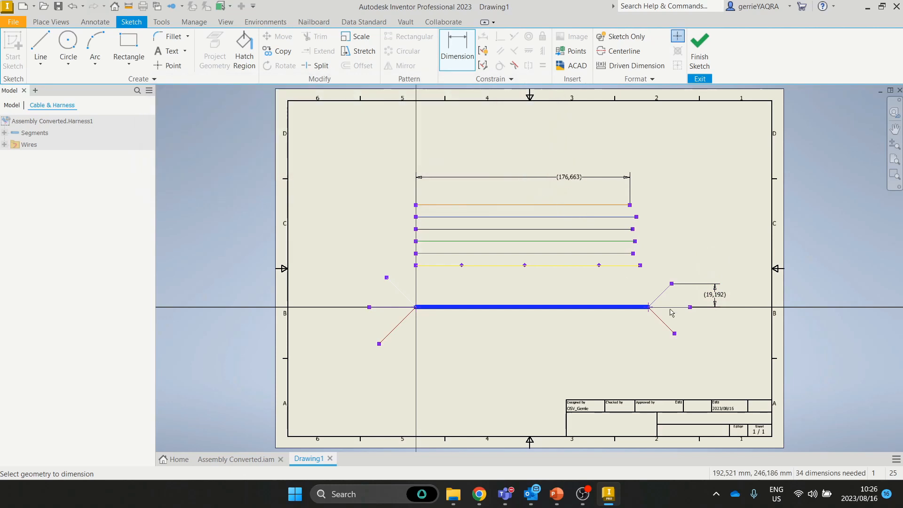
pyautogui.scroll(-3, 684, 308)
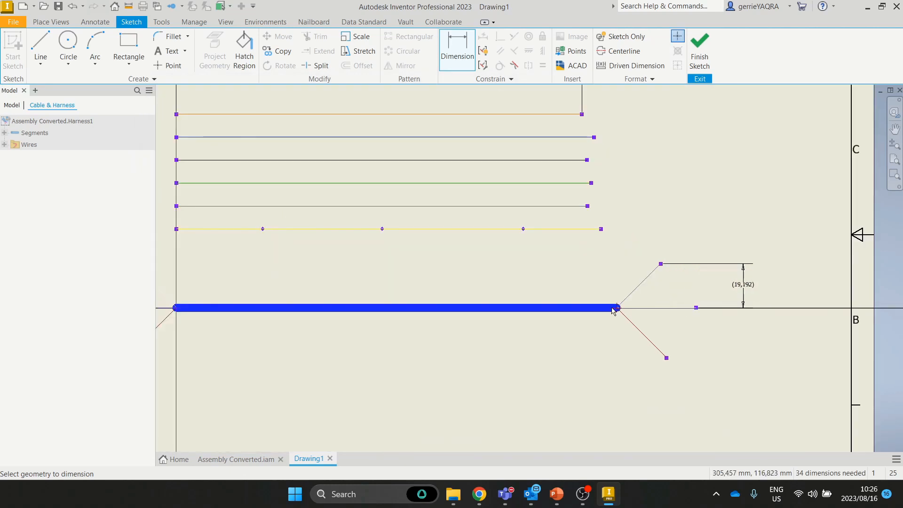
pyautogui.click(699, 52)
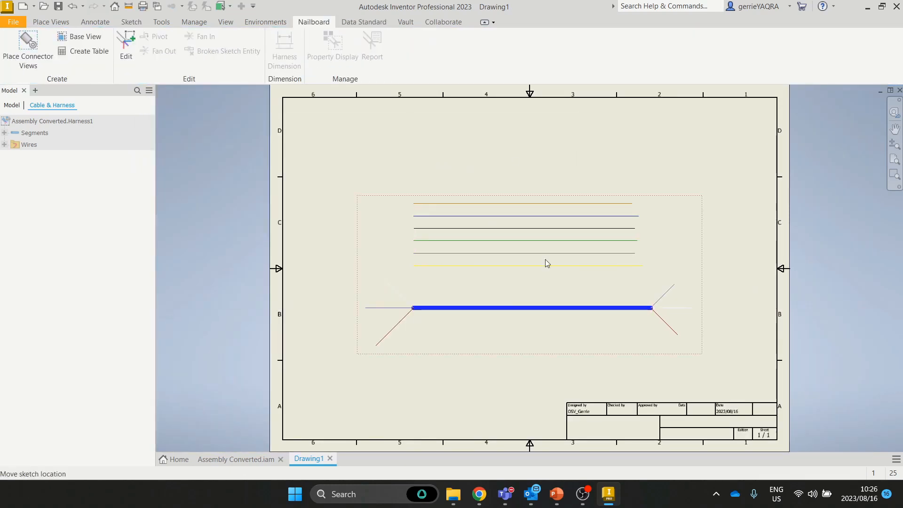
# Step: Leave the nailboard view scale at 1 : 1 and reopen the nailboard sketch for editing
pyautogui.doubleClick(703, 234)
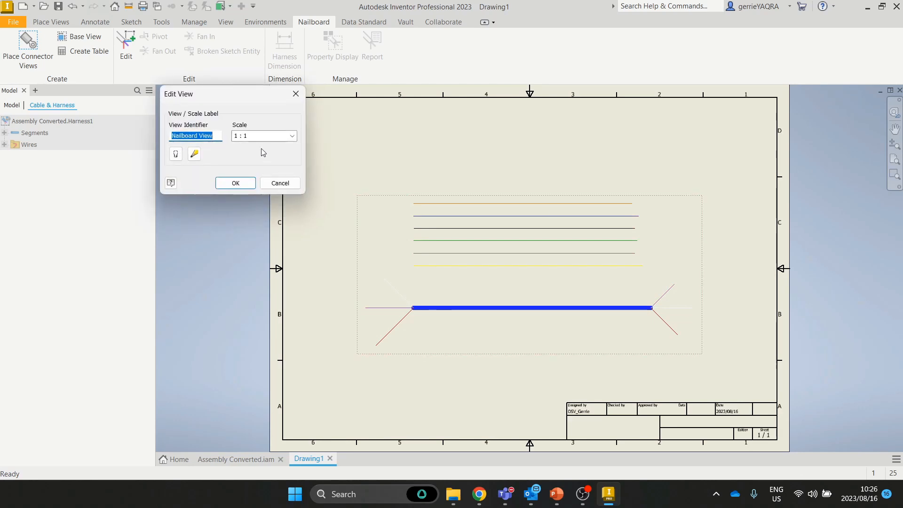
pyautogui.press('Tab')
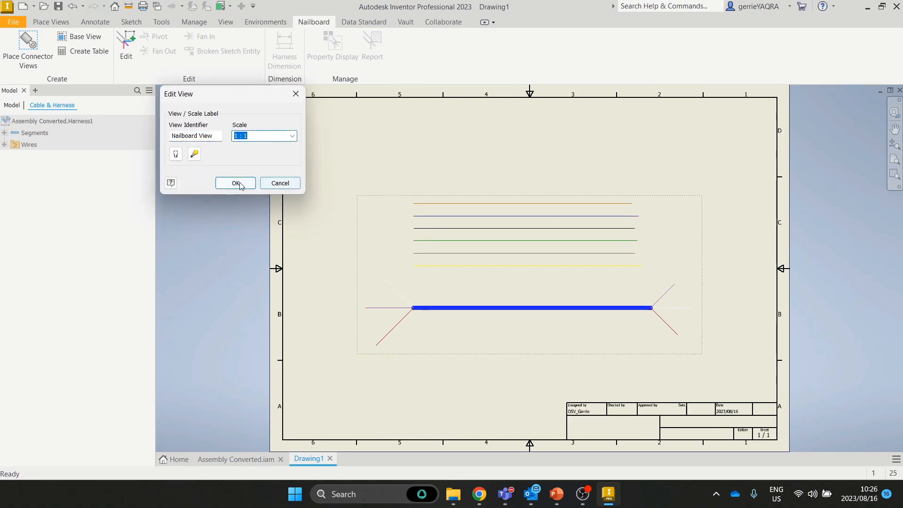
pyautogui.click(282, 136)
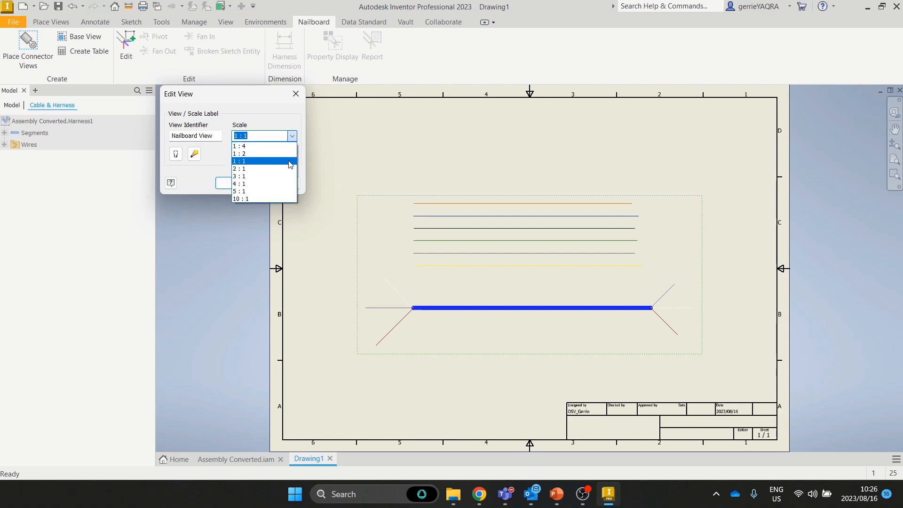
pyautogui.click(439, 152)
pyautogui.click(280, 183)
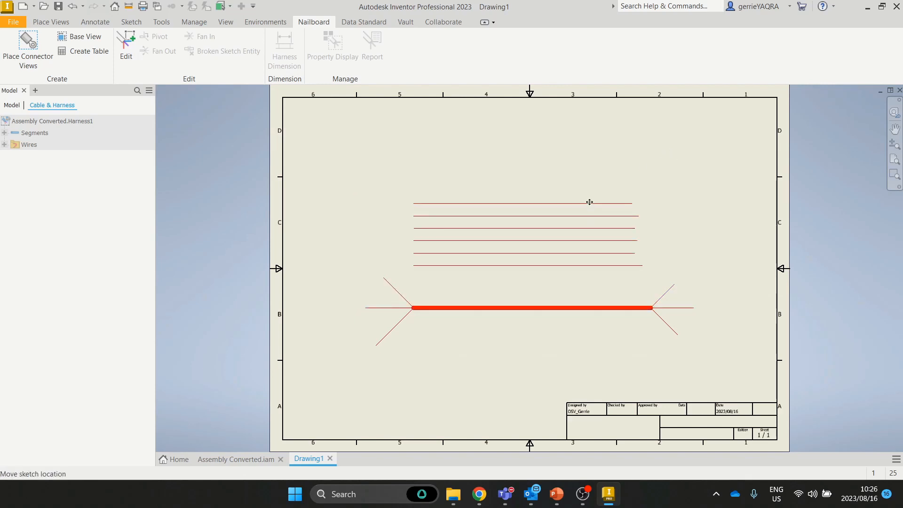
pyautogui.click(504, 193)
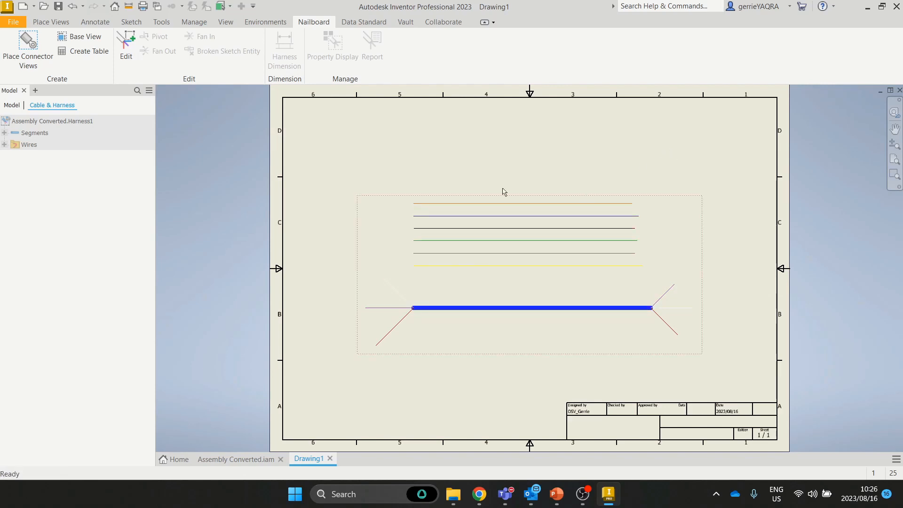
pyautogui.click(124, 54)
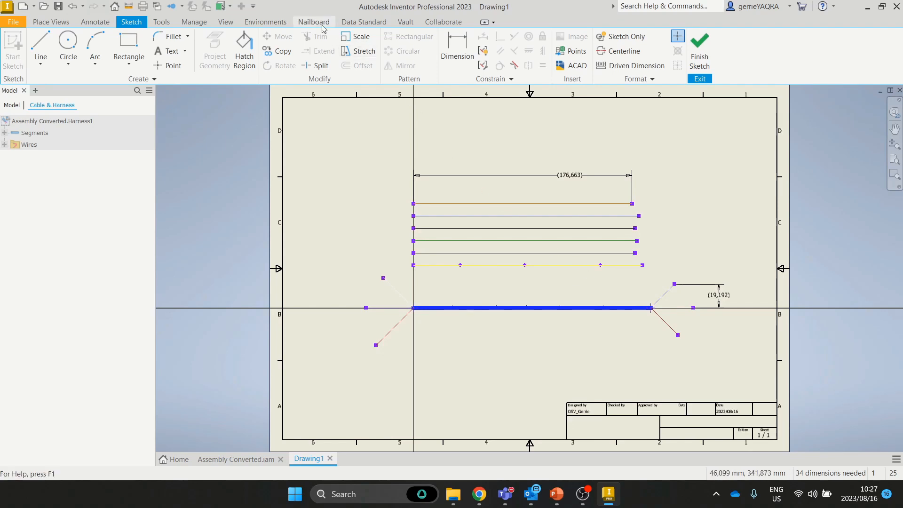
# Step: Add a 191,803 harness length dimension below the blue segment and bring up Property Display
pyautogui.click(305, 23)
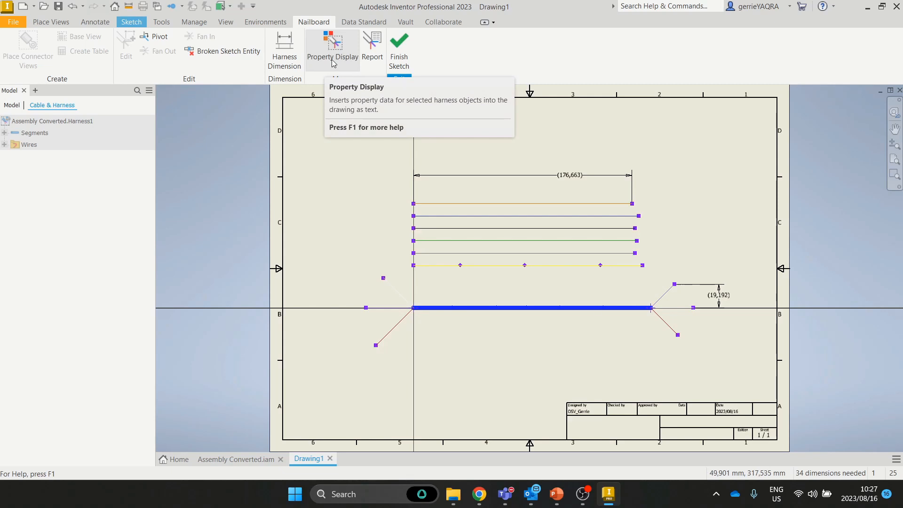
pyautogui.click(288, 58)
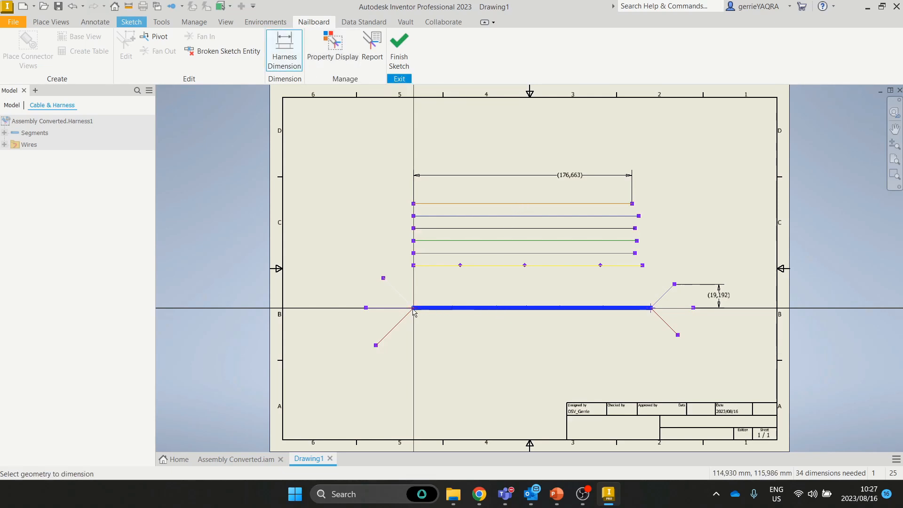
pyautogui.click(652, 309)
pyautogui.click(550, 347)
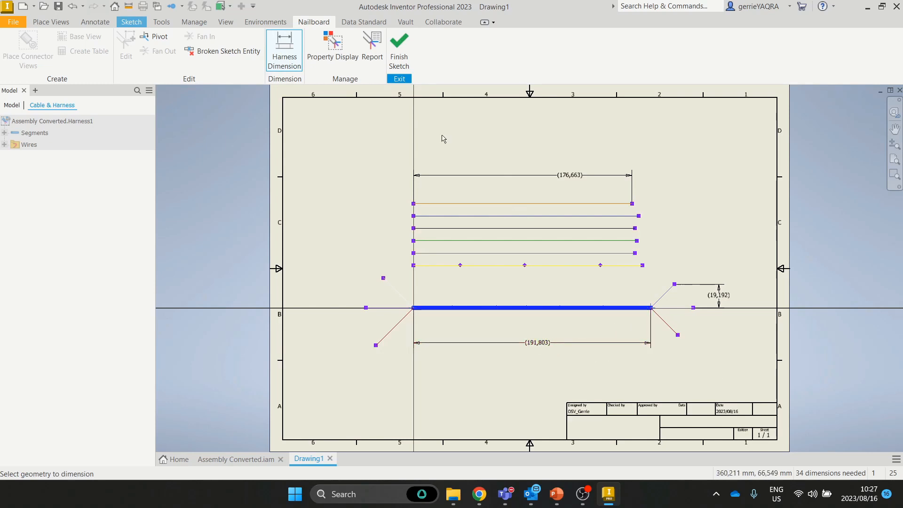
pyautogui.click(346, 62)
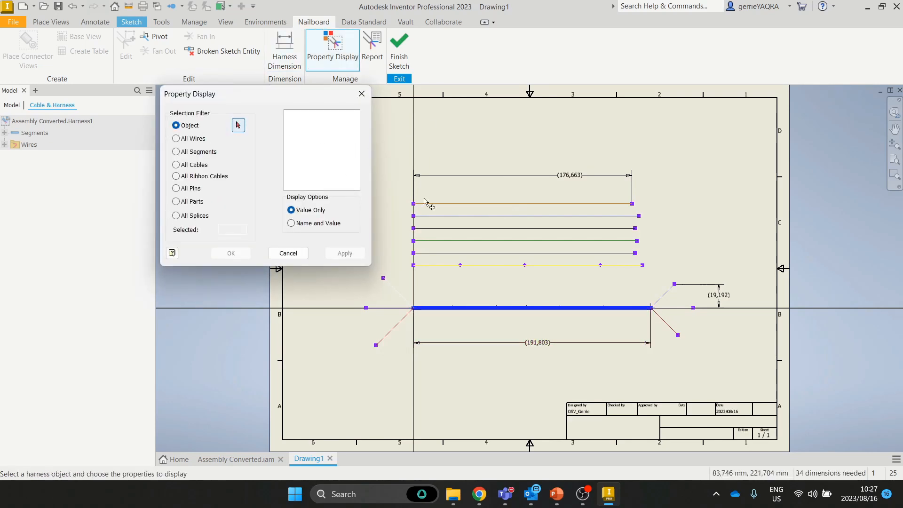
# Step: Place a 3,456 mm Diameter label near the left end of the main harness segment
pyautogui.click(635, 309)
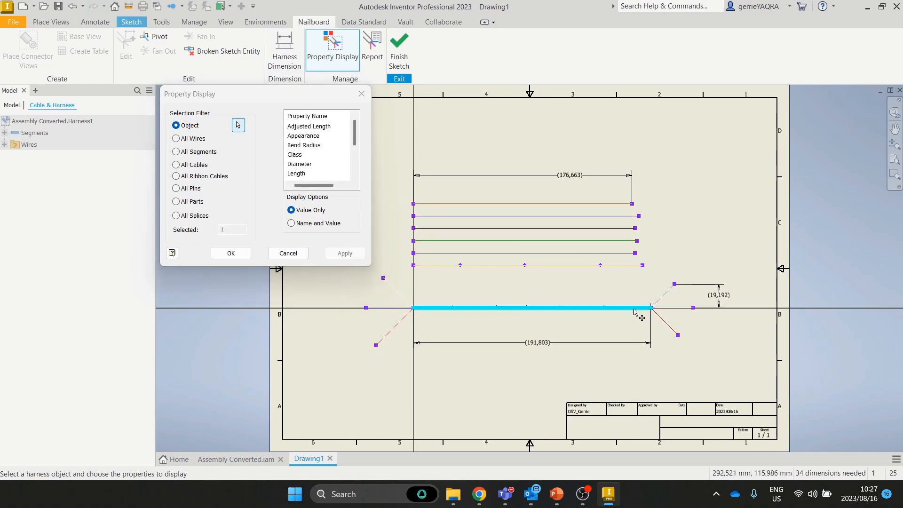
pyautogui.click(303, 164)
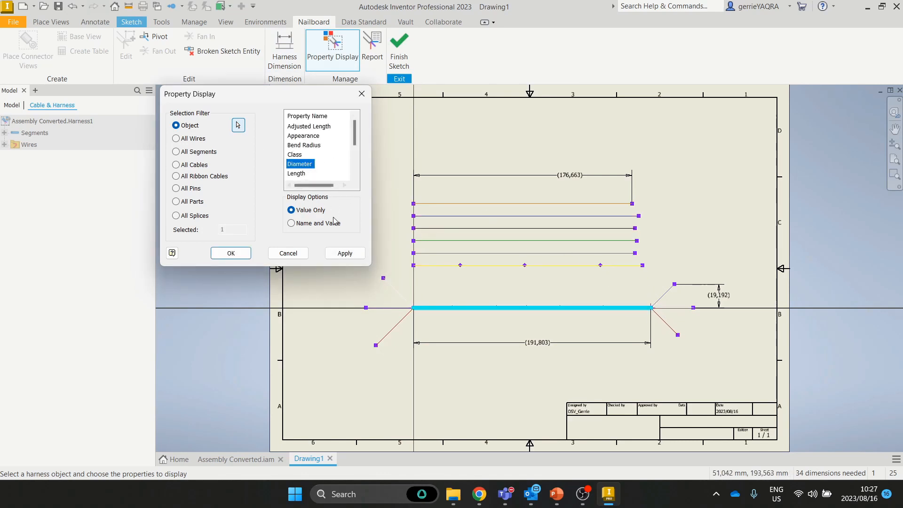
pyautogui.click(344, 254)
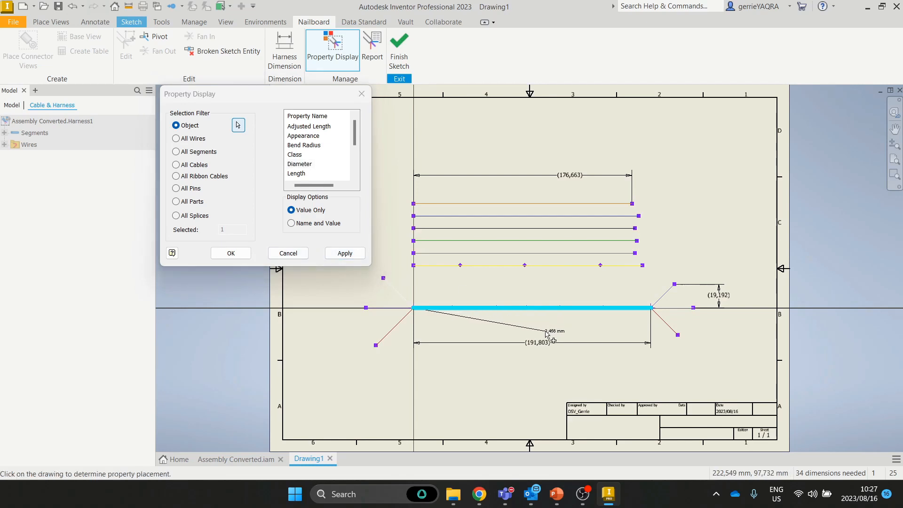
pyautogui.scroll(2, 390, 299)
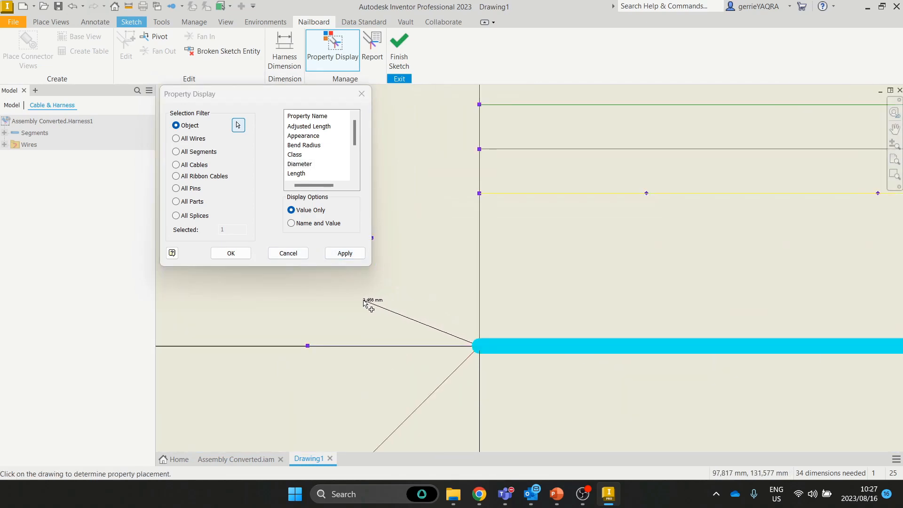
pyautogui.click(365, 302)
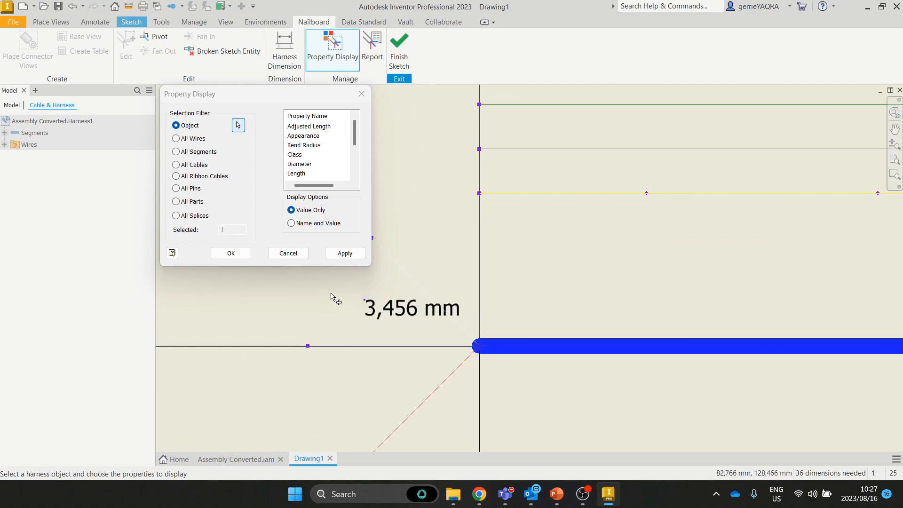
# Step: Label the yellow wire with its 1,854 mm Outer Diameter and select the top orange wire
pyautogui.click(324, 62)
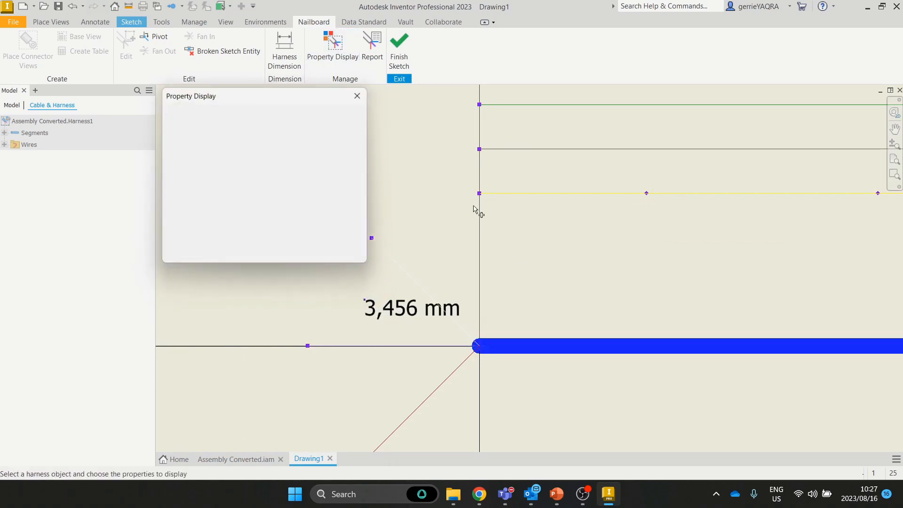
pyautogui.scroll(5, 543, 265)
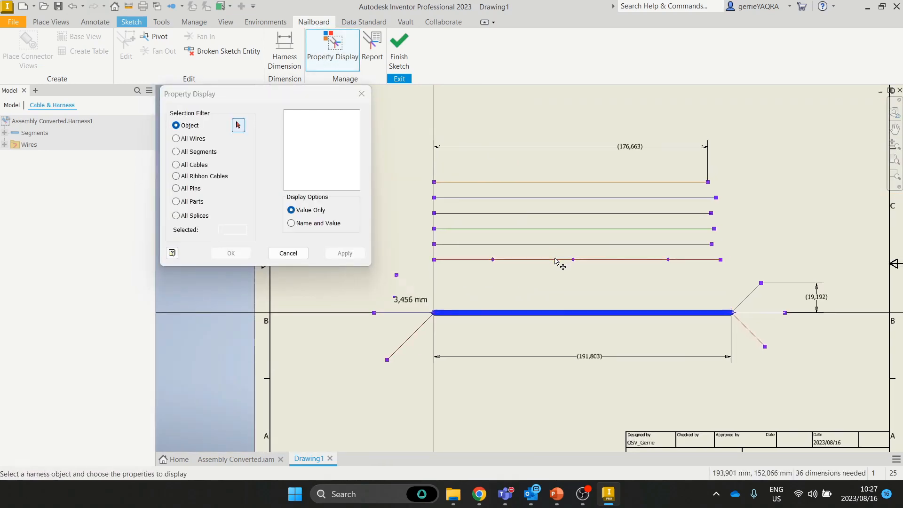
pyautogui.click(559, 258)
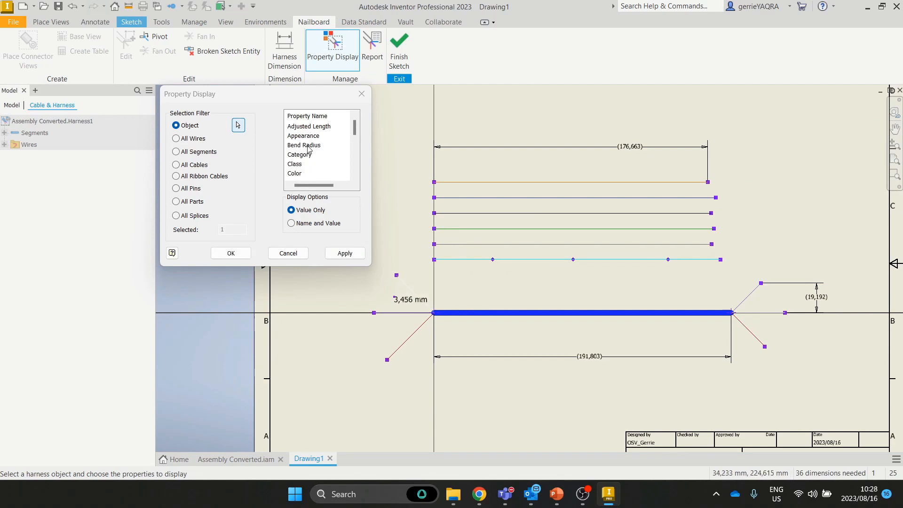
pyautogui.scroll(-3, 305, 159)
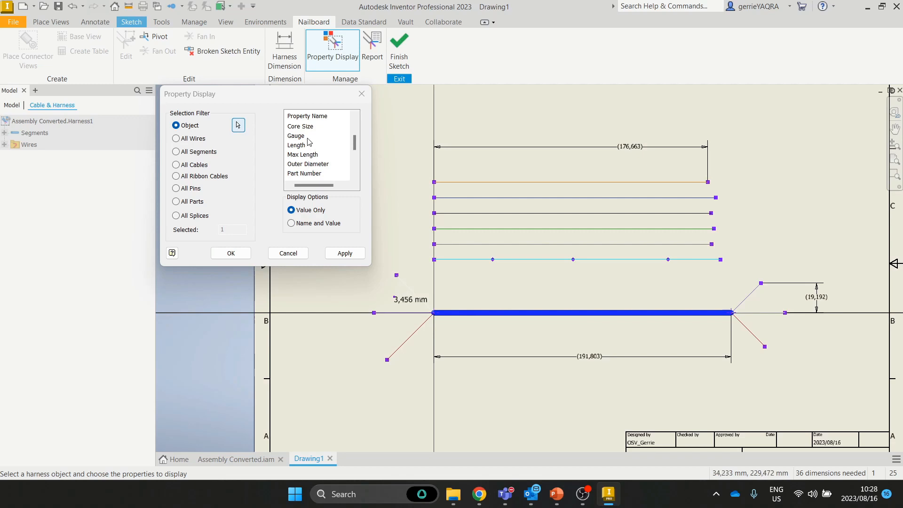
pyautogui.click(306, 164)
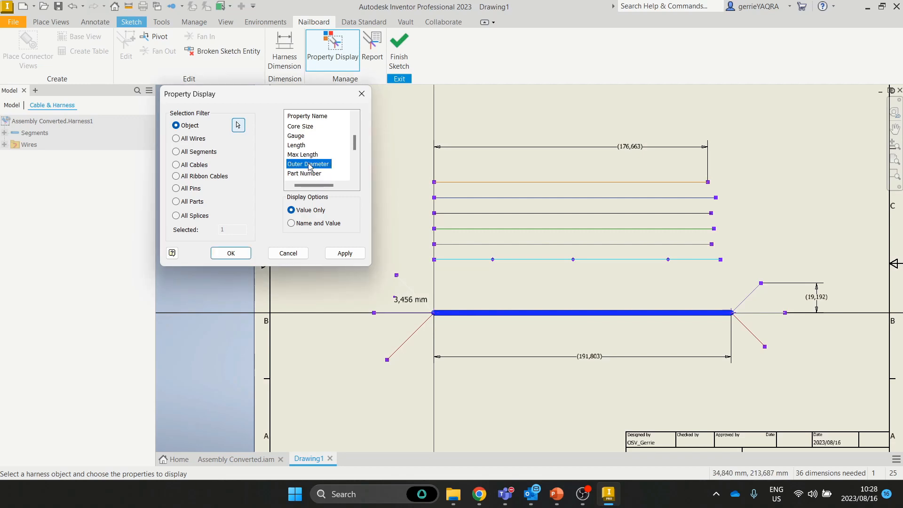
pyautogui.click(345, 253)
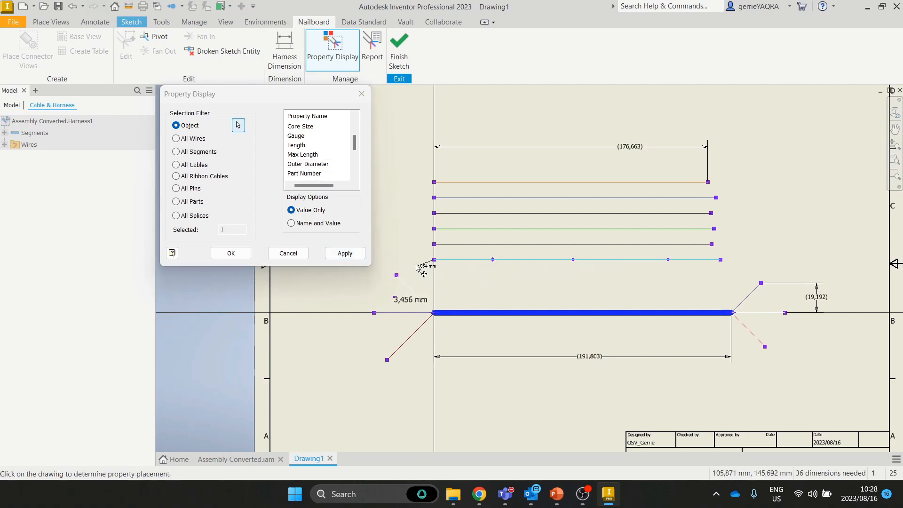
pyautogui.click(443, 272)
pyautogui.scroll(3, 443, 272)
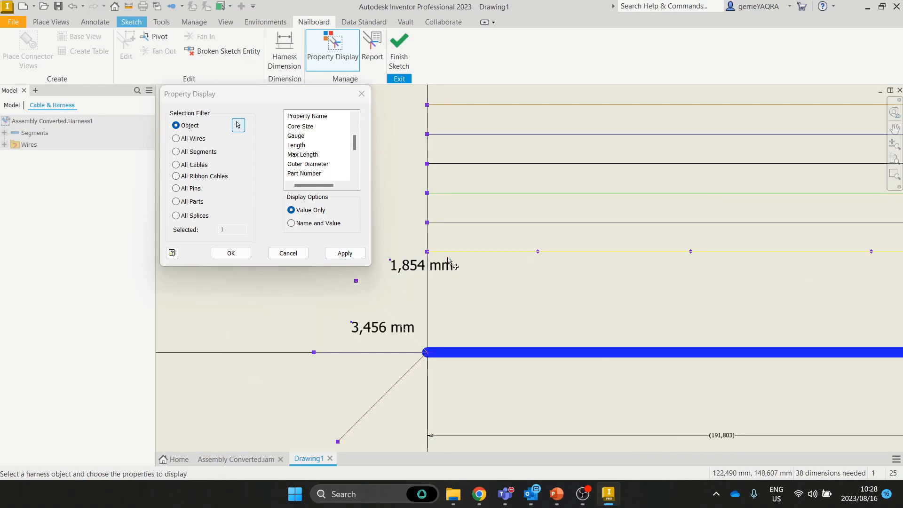
pyautogui.scroll(-3, 559, 273)
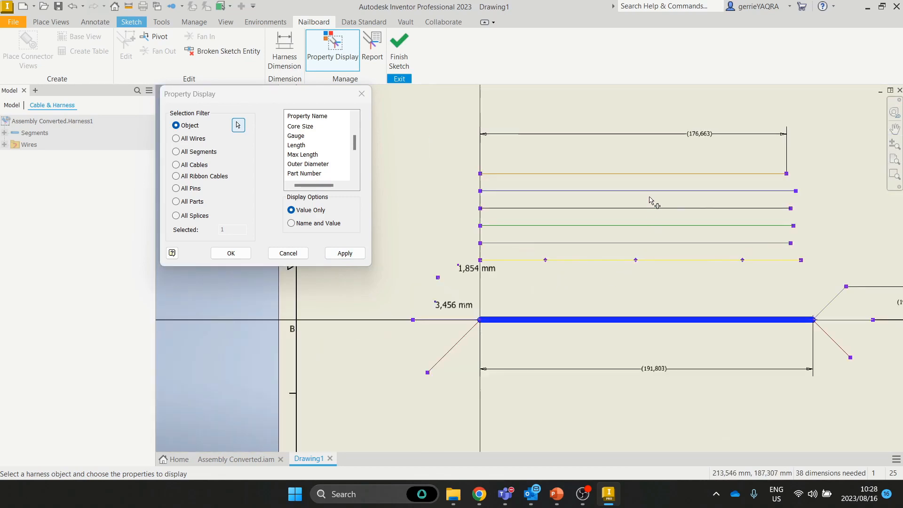
pyautogui.click(648, 174)
pyautogui.scroll(2, 301, 151)
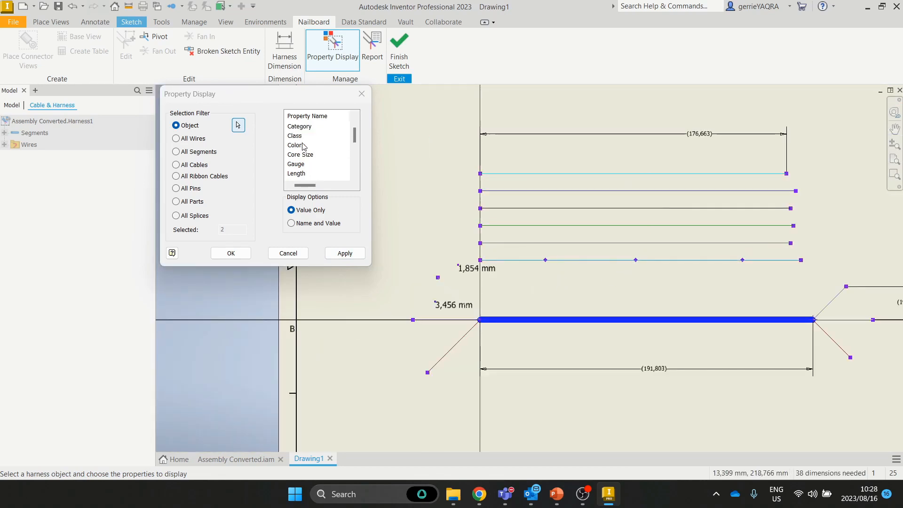
# Step: Add an 'Orange' Color label beside the top orange wire
pyautogui.click(292, 254)
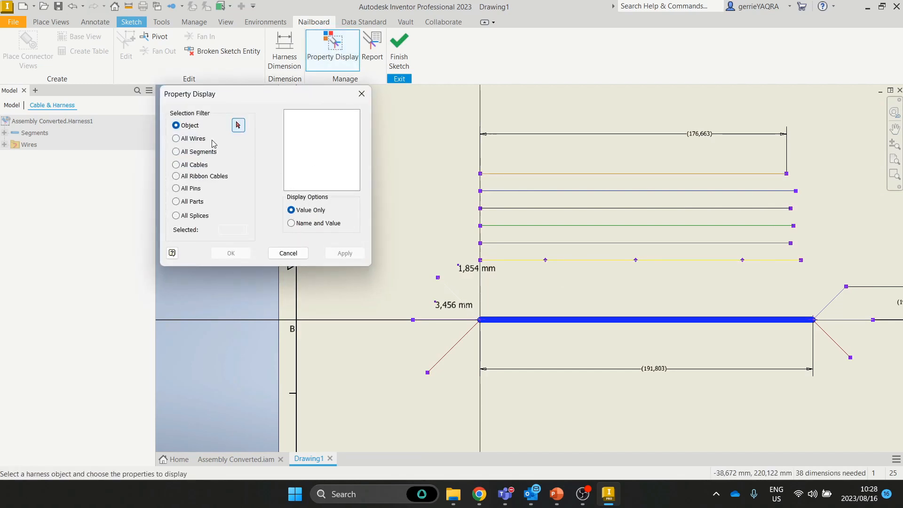
pyautogui.click(480, 174)
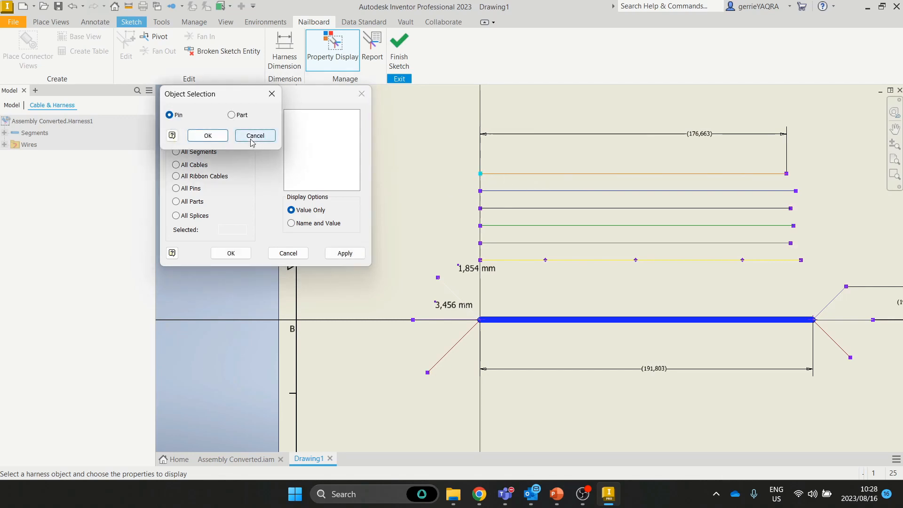
pyautogui.click(252, 138)
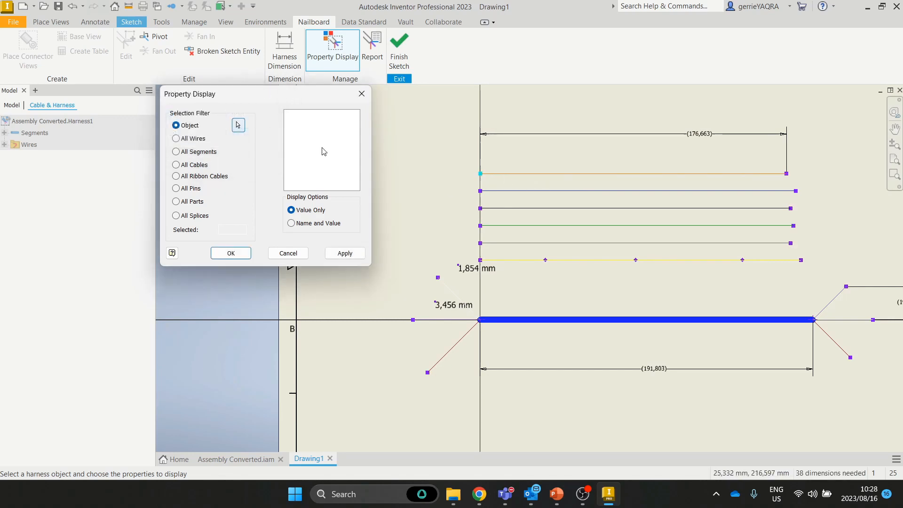
pyautogui.click(547, 174)
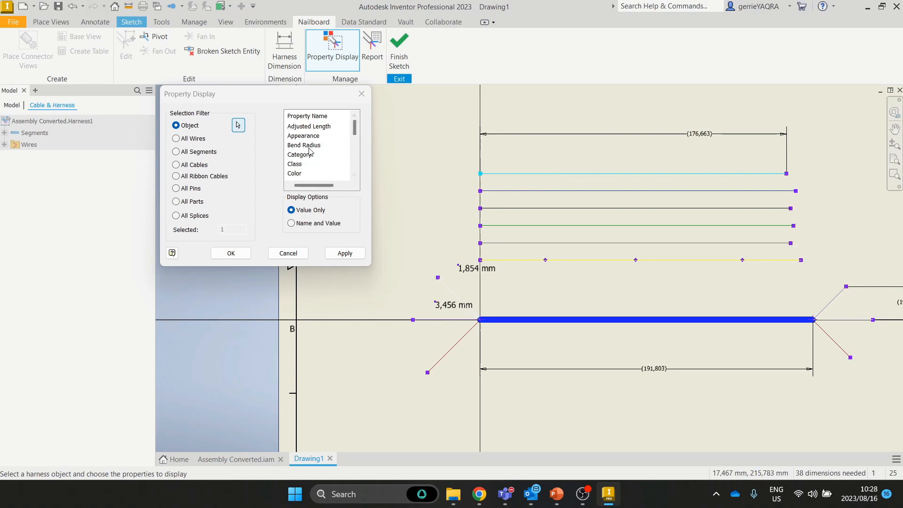
pyautogui.scroll(-3, 309, 153)
pyautogui.scroll(3, 310, 154)
pyautogui.scroll(-2, 310, 153)
pyautogui.scroll(2, 310, 156)
pyautogui.scroll(-2, 308, 158)
pyautogui.click(296, 146)
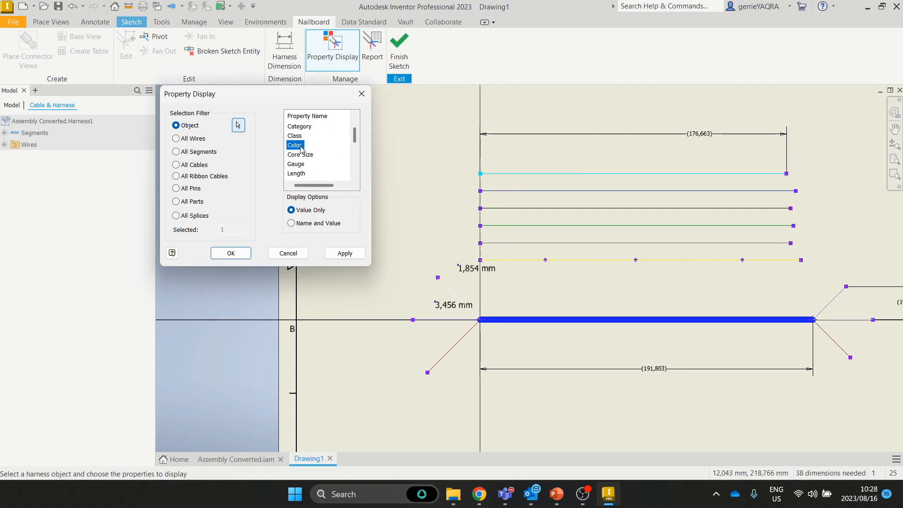
pyautogui.click(345, 253)
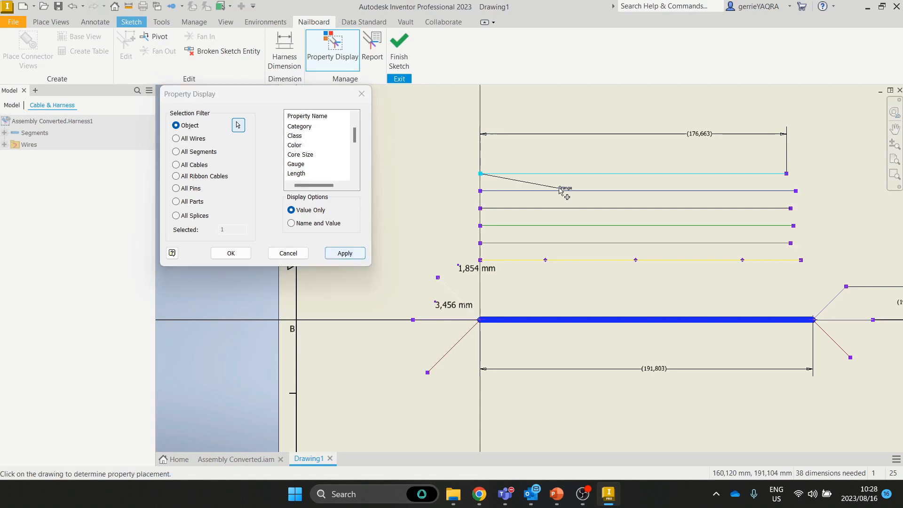
pyautogui.click(452, 163)
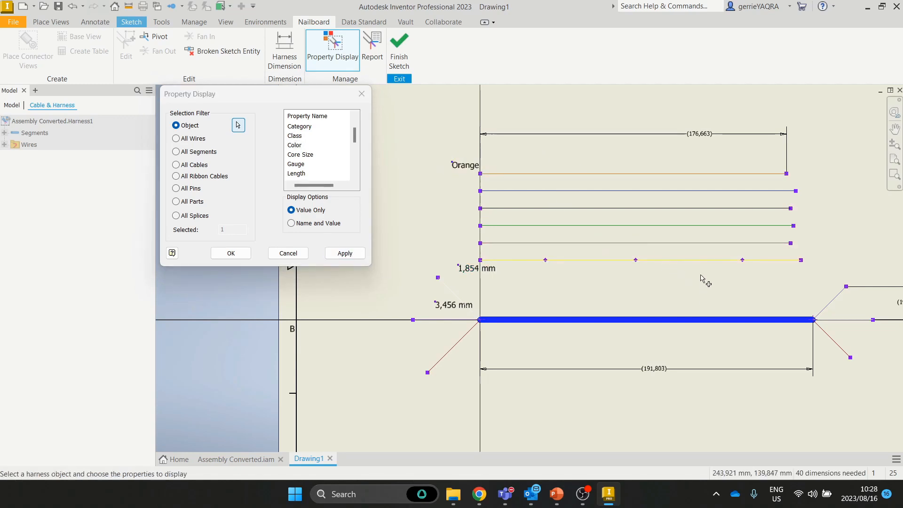
# Step: Fit the sheet in view, close Property Display and finish the nailboard sketch
pyautogui.scroll(-3, 704, 280)
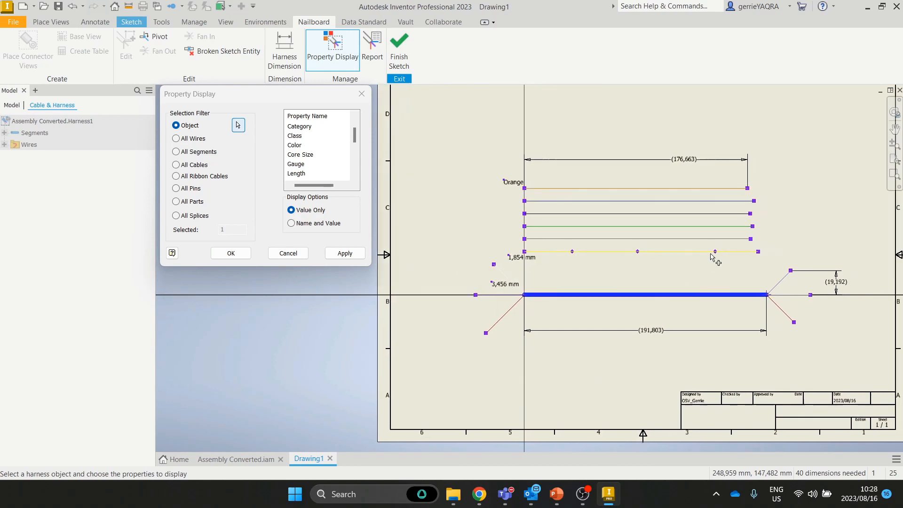
pyautogui.middleClick(711, 253)
pyautogui.middleClick(710, 254)
pyautogui.click(304, 256)
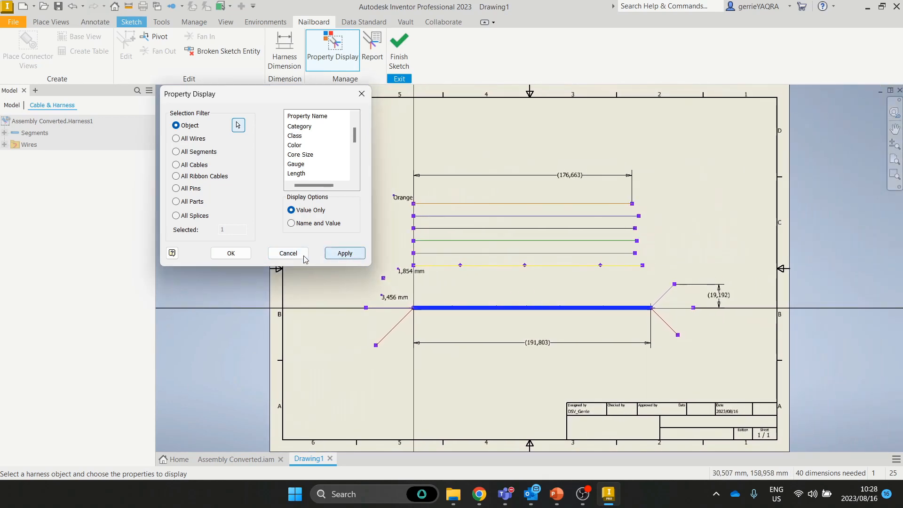
pyautogui.click(301, 255)
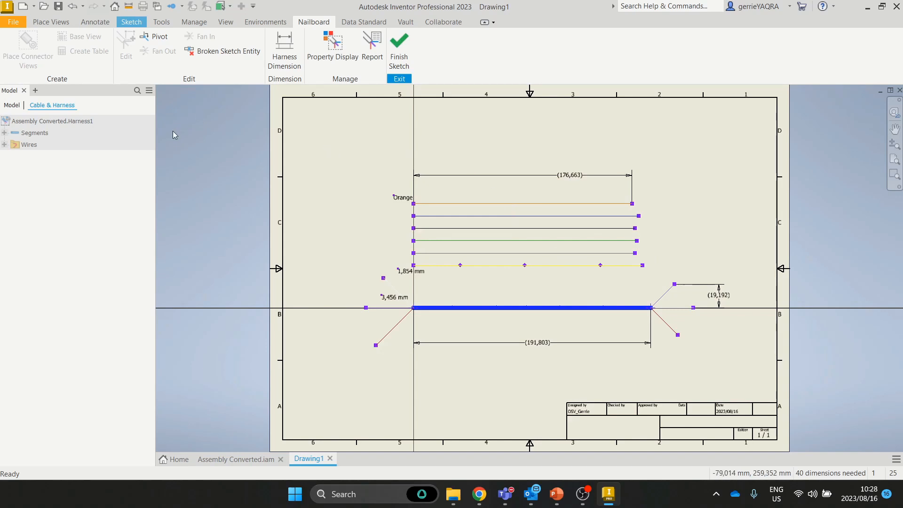
pyautogui.click(398, 64)
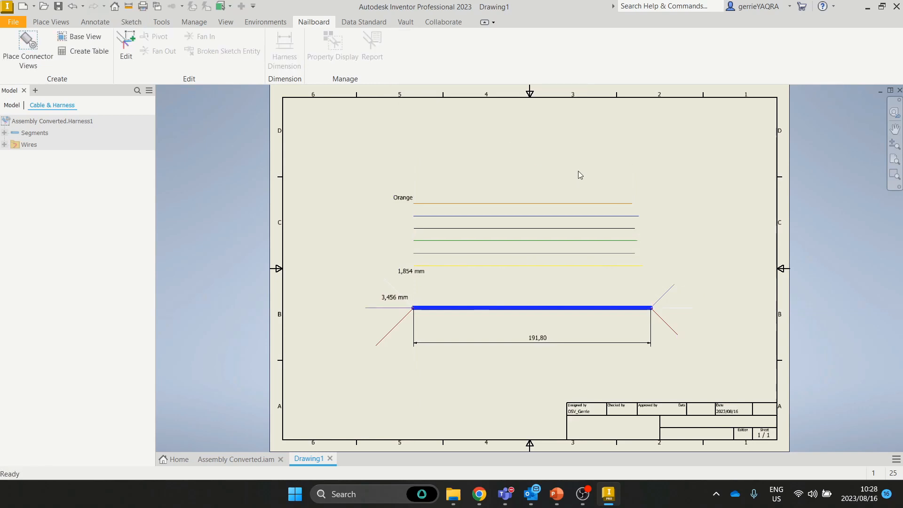